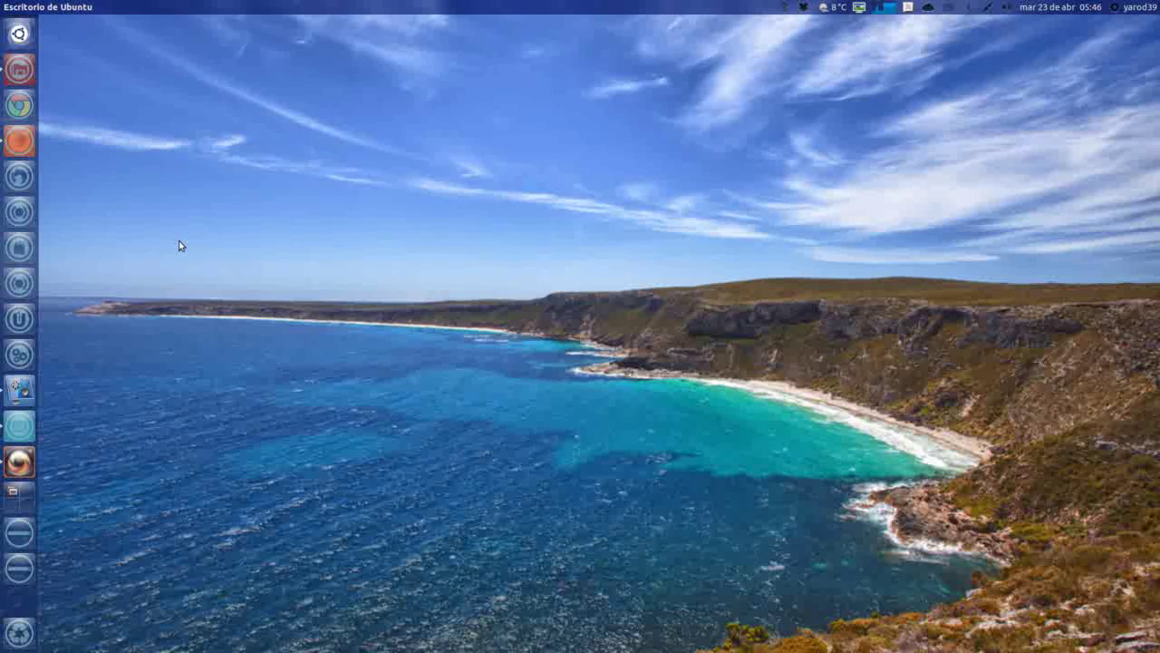
Switch the pirate ship image to No Effect in XnRetro and minimise the window
{"action": "left_click", "coordinate": [19, 463]}
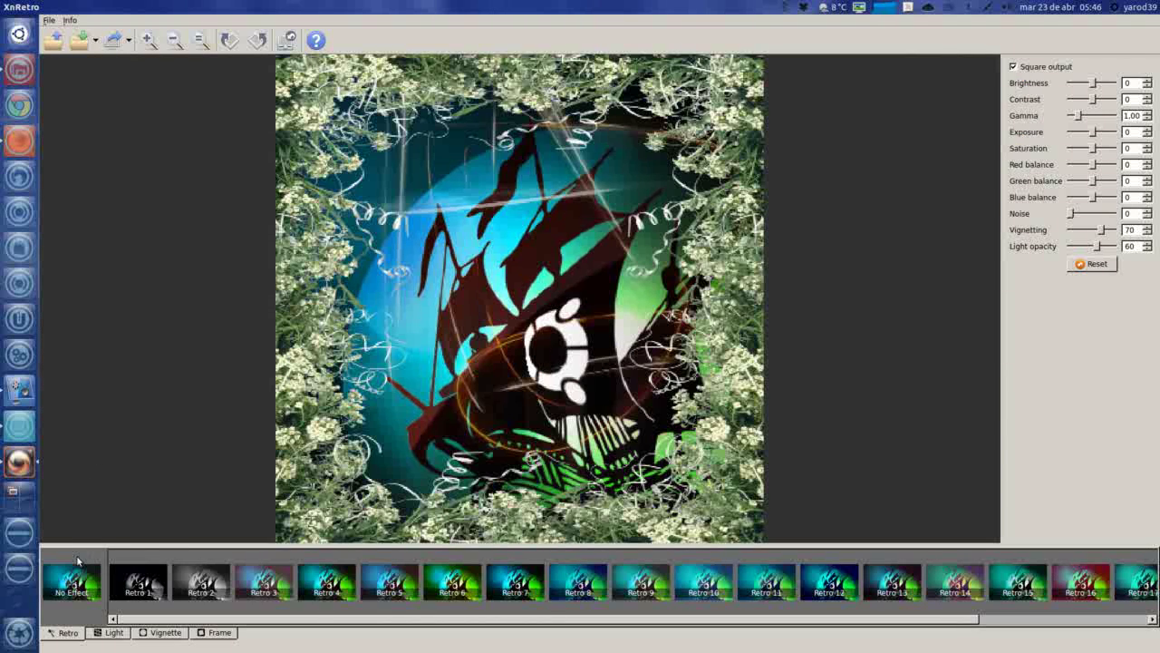
{"action": "left_click", "coordinate": [78, 581]}
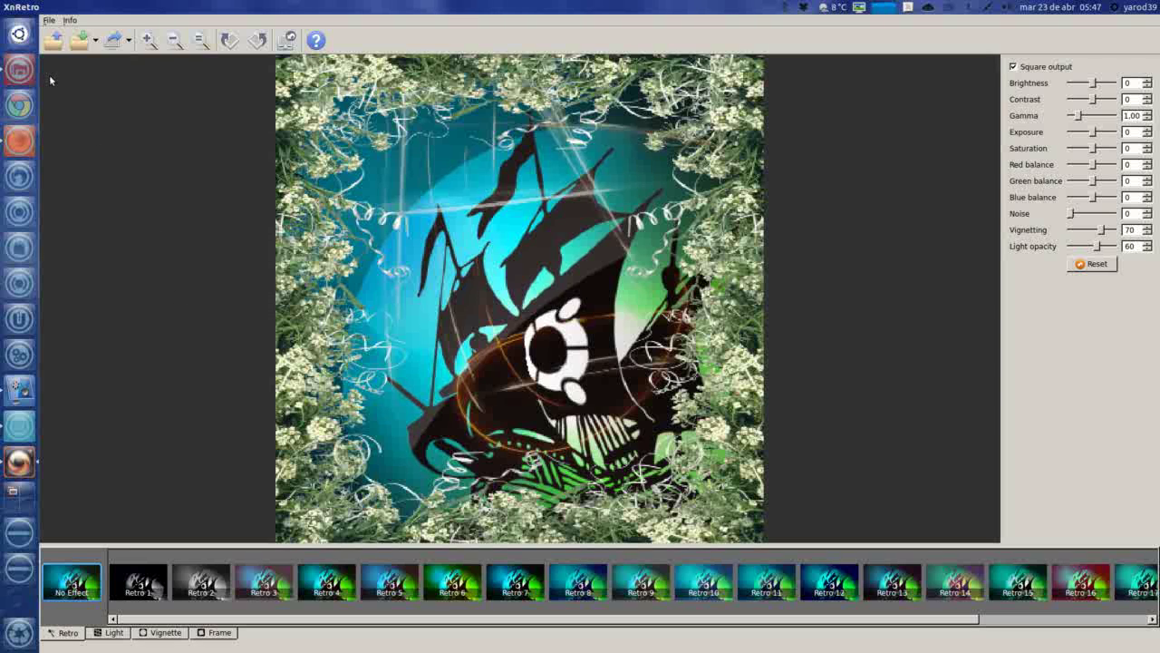
{"action": "left_click", "coordinate": [20, 7]}
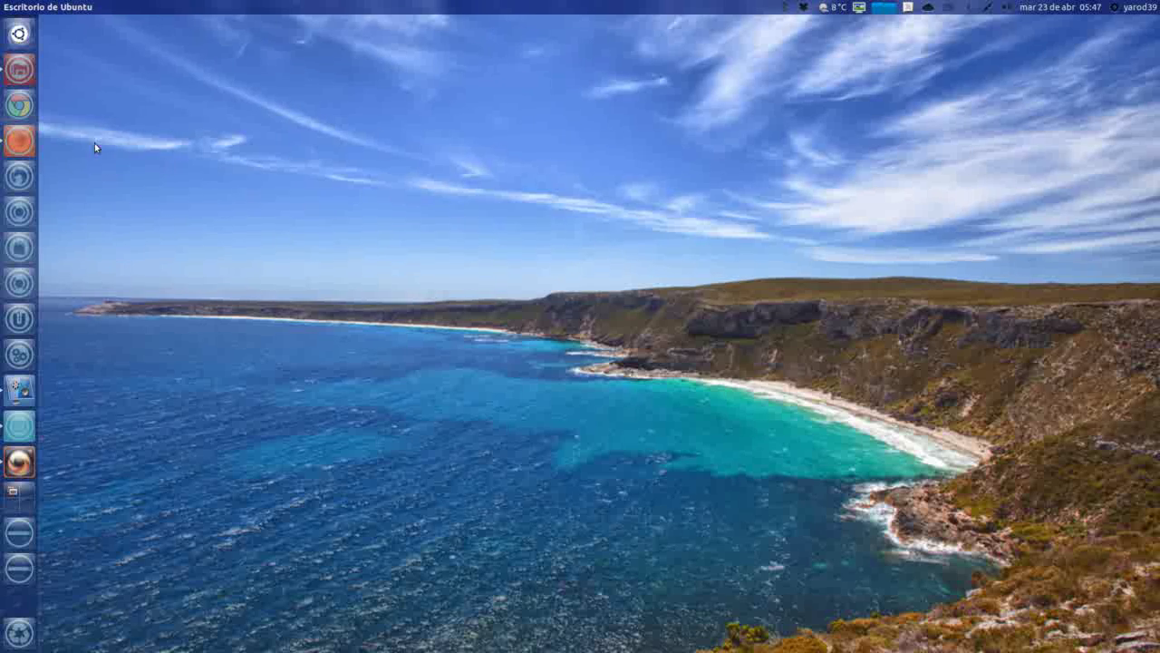
Bring back Firefox and scroll the webupd8 XnRetro article up to its title, then down to the screenshots
{"action": "left_click", "coordinate": [29, 142]}
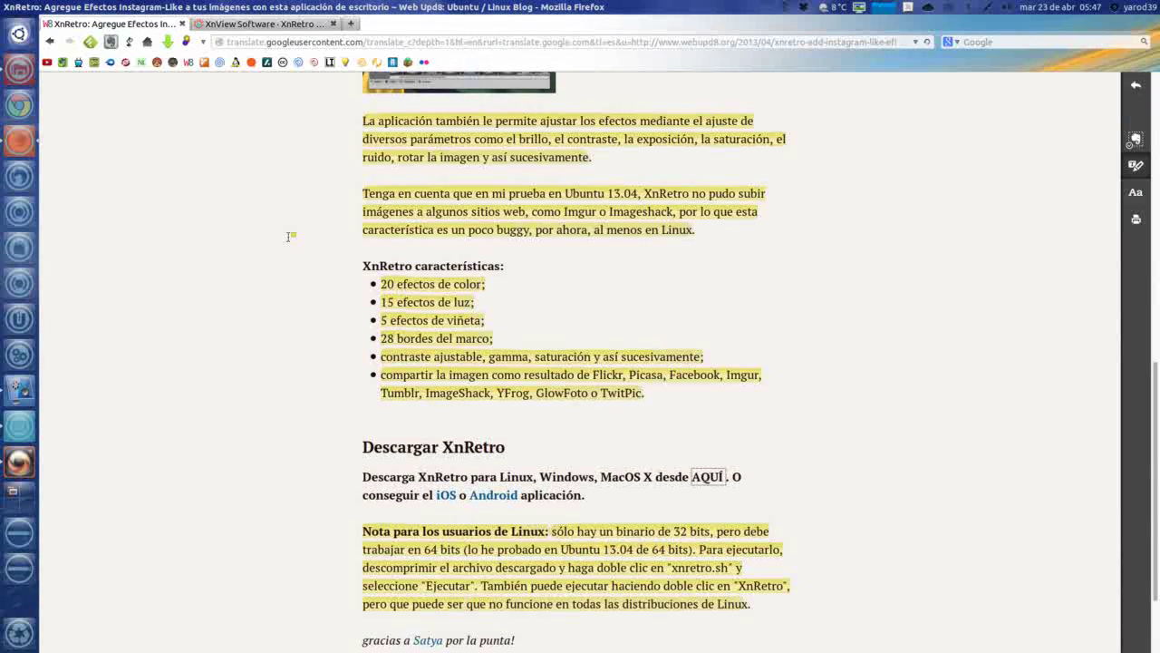
{"action": "scroll", "coordinate": [290, 235], "scroll_direction": "up", "scroll_amount": 4}
{"action": "scroll", "coordinate": [288, 236], "scroll_direction": "up", "scroll_amount": 5}
{"action": "scroll", "coordinate": [288, 237], "scroll_direction": "up", "scroll_amount": 3}
{"action": "scroll", "coordinate": [288, 236], "scroll_direction": "up", "scroll_amount": 1}
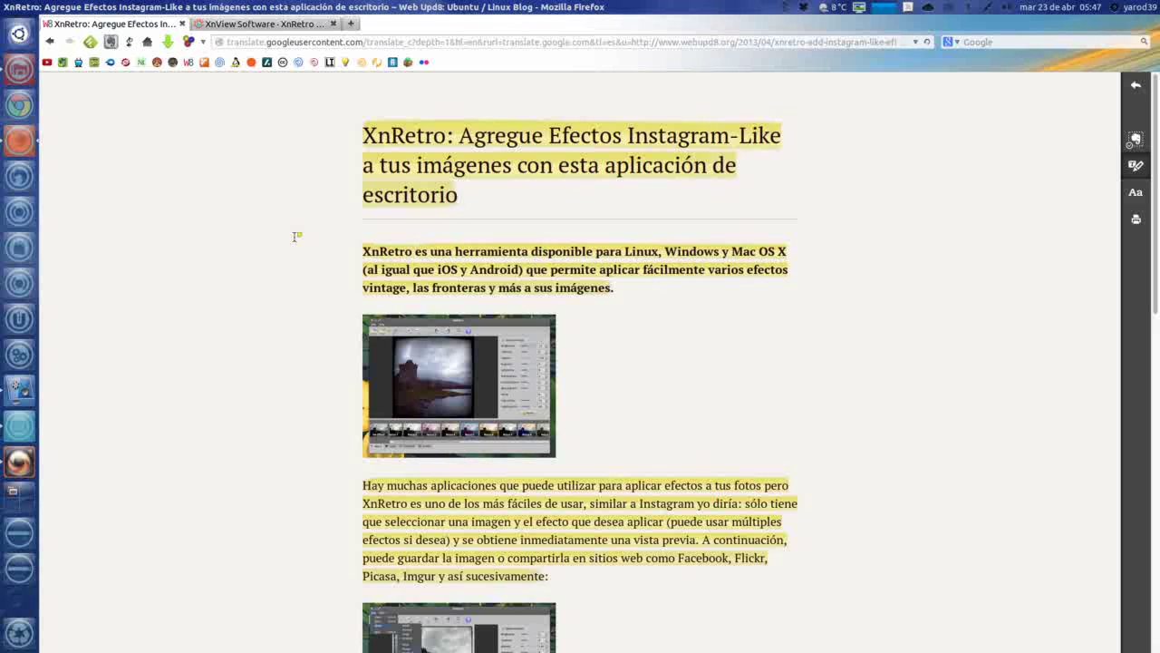
{"action": "scroll", "coordinate": [295, 237], "scroll_direction": "down", "scroll_amount": 2}
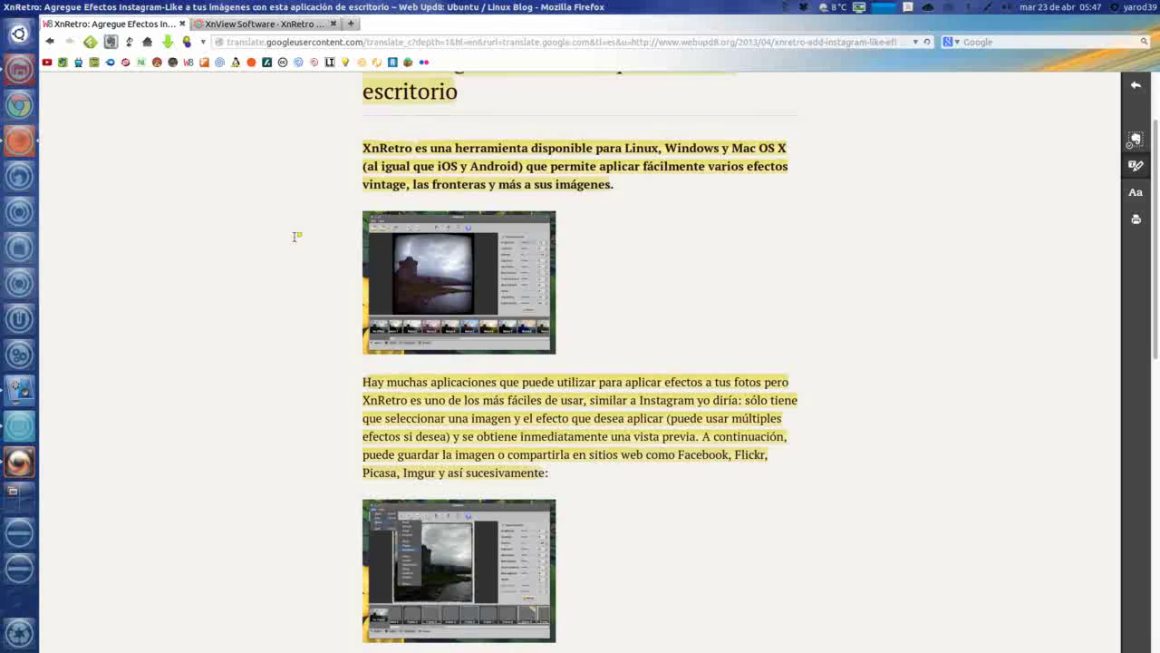
{"action": "scroll", "coordinate": [295, 236], "scroll_direction": "down", "scroll_amount": 1}
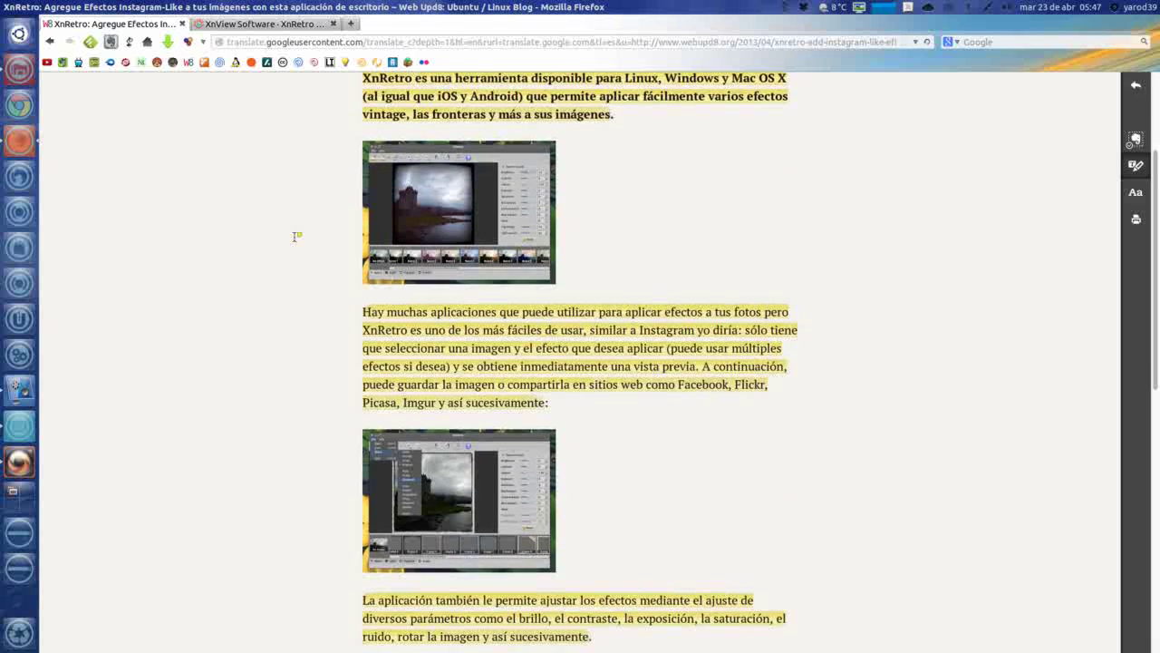
{"action": "scroll", "coordinate": [295, 237], "scroll_direction": "down", "scroll_amount": 1}
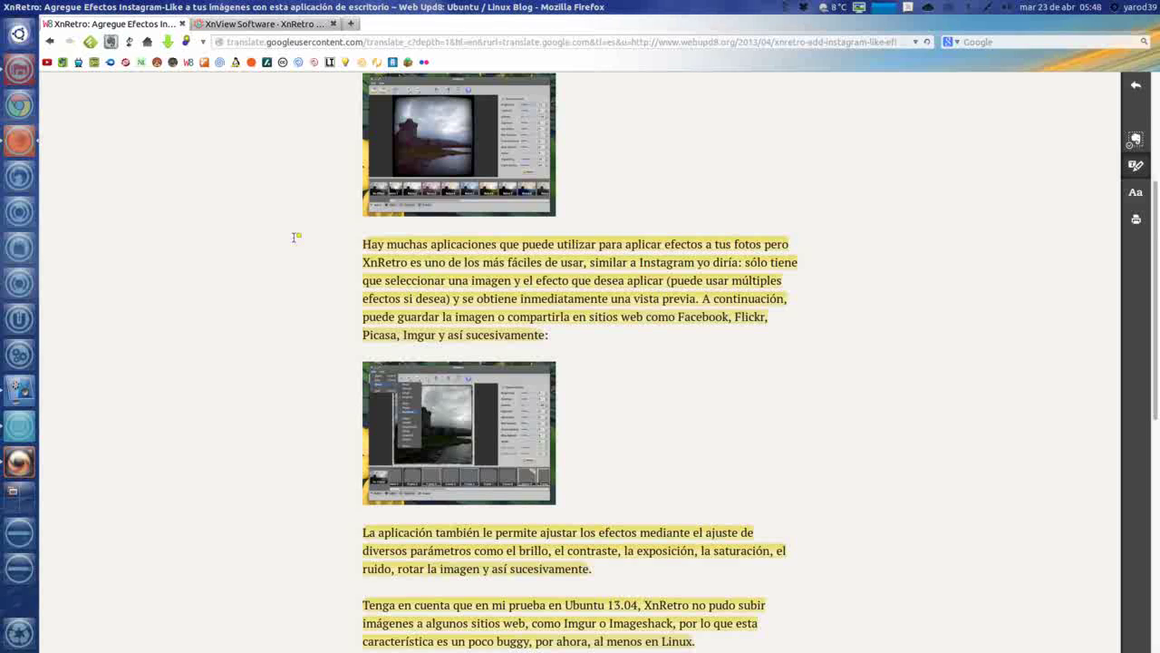
Scroll the XnRetro article through its features list down to the Descargar XnRetro section
{"action": "scroll", "coordinate": [295, 236], "scroll_direction": "down", "scroll_amount": 3}
{"action": "scroll", "coordinate": [295, 237], "scroll_direction": "down", "scroll_amount": 2}
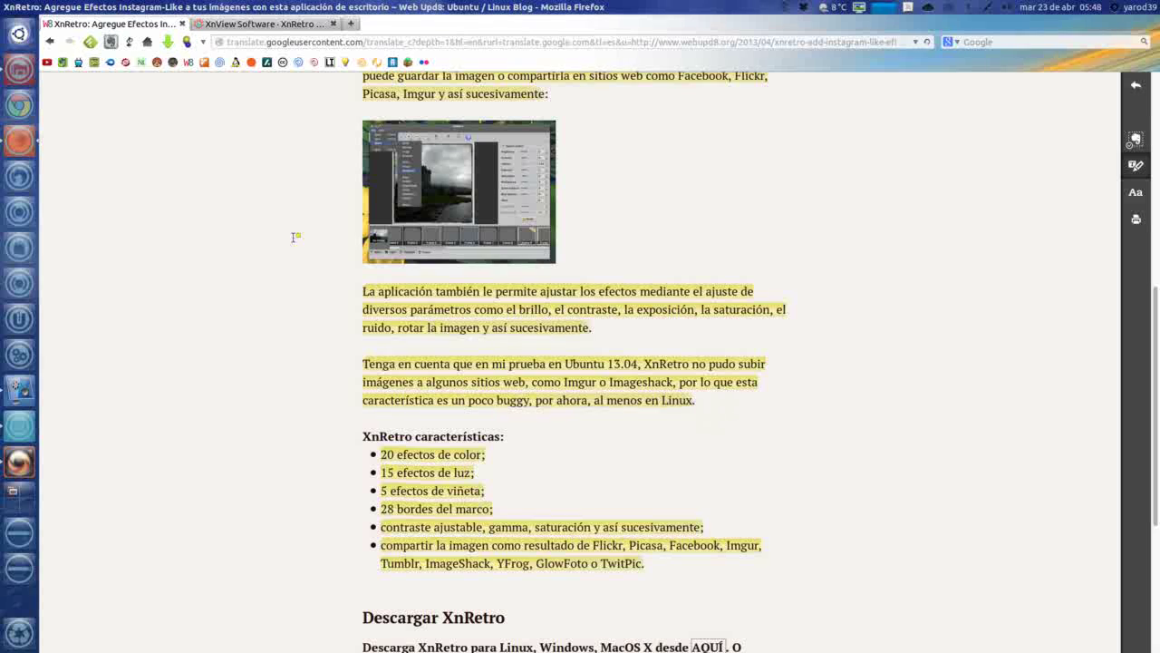
{"action": "scroll", "coordinate": [295, 236], "scroll_direction": "down", "scroll_amount": 2}
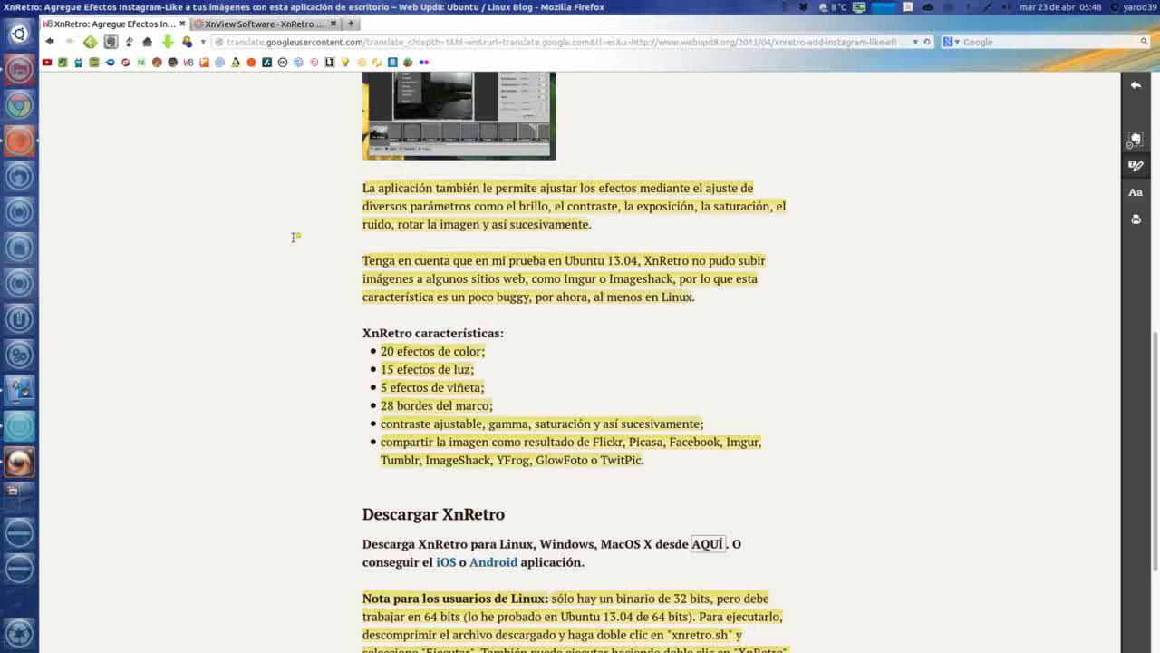
{"action": "scroll", "coordinate": [295, 236], "scroll_direction": "down", "scroll_amount": 3}
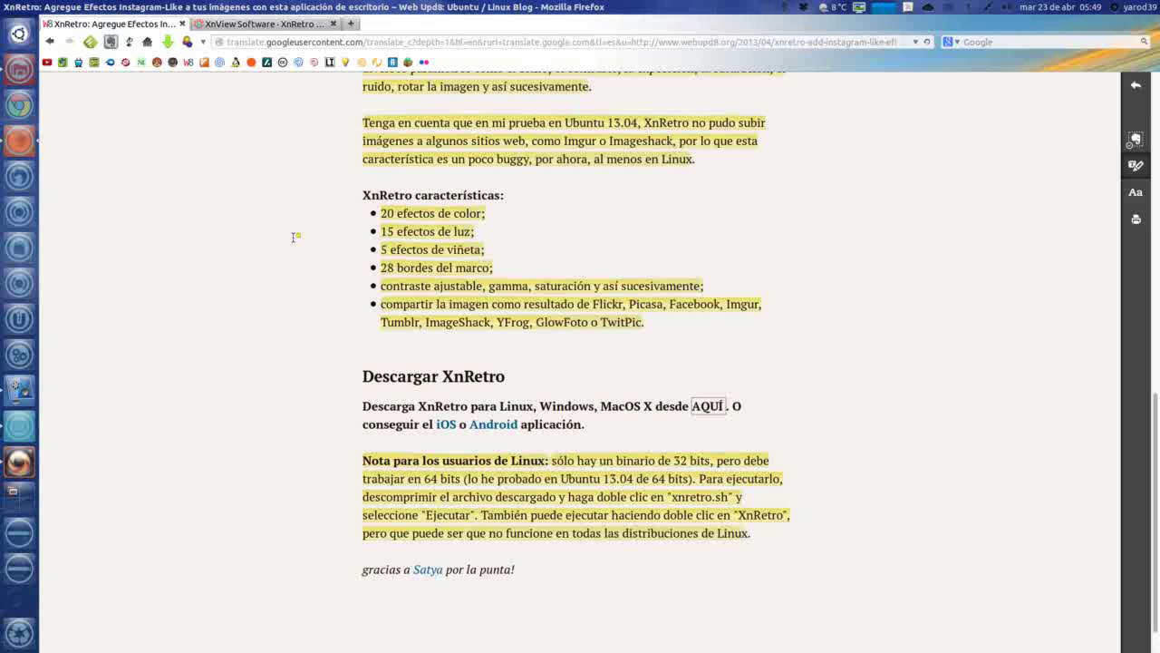
{"action": "scroll", "coordinate": [295, 237], "scroll_direction": "down", "scroll_amount": 1}
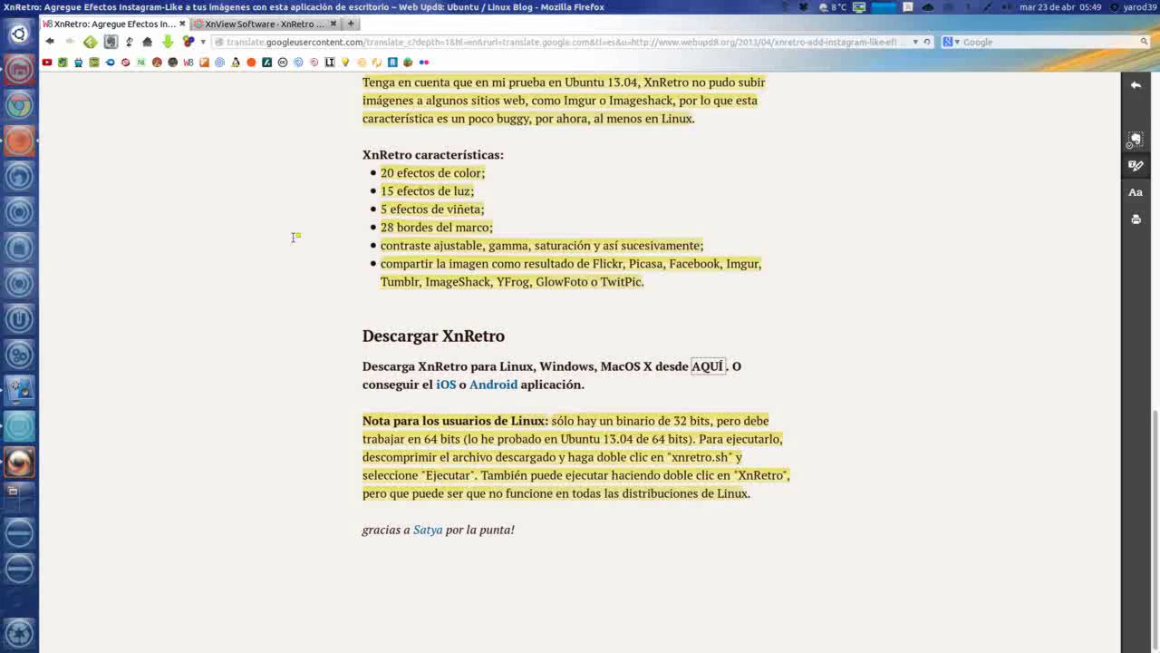
Compare the XnRetro article with the XnView Software download page, then minimise Firefox
{"action": "left_click", "coordinate": [264, 24]}
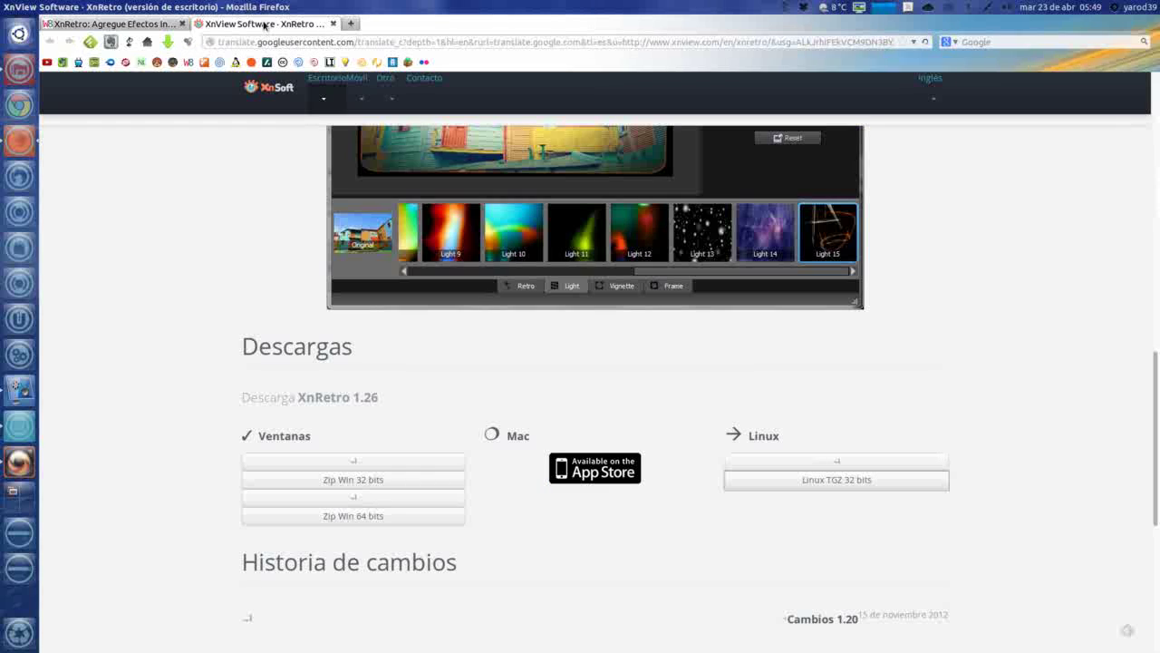
{"action": "left_click", "coordinate": [124, 24]}
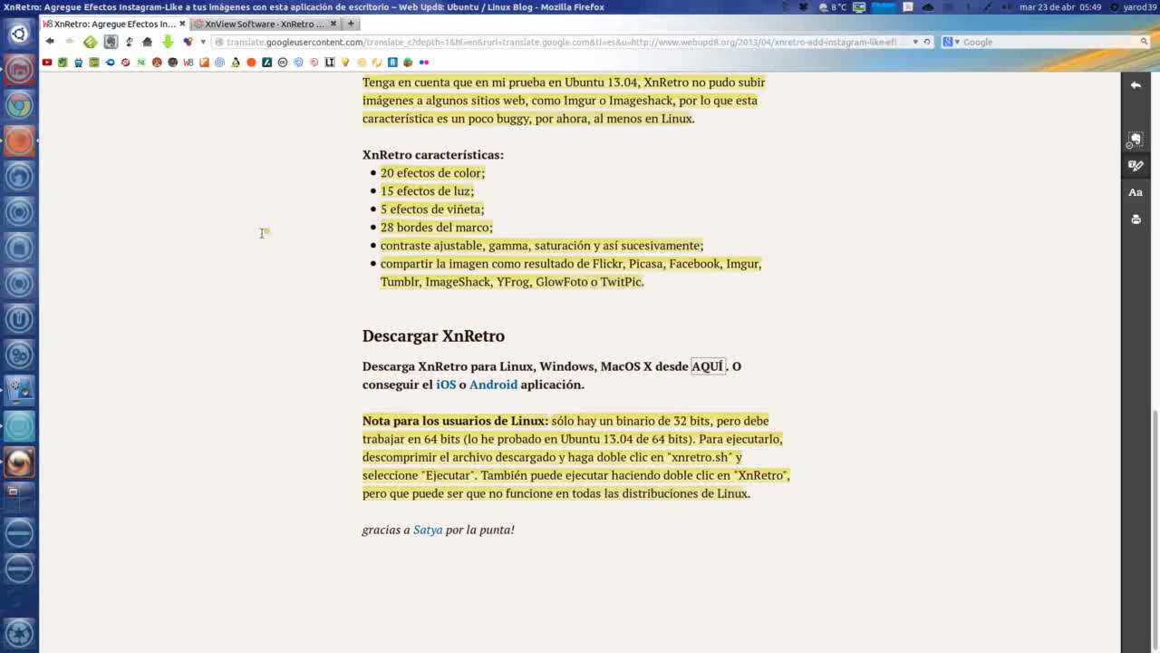
{"action": "left_click", "coordinate": [257, 23]}
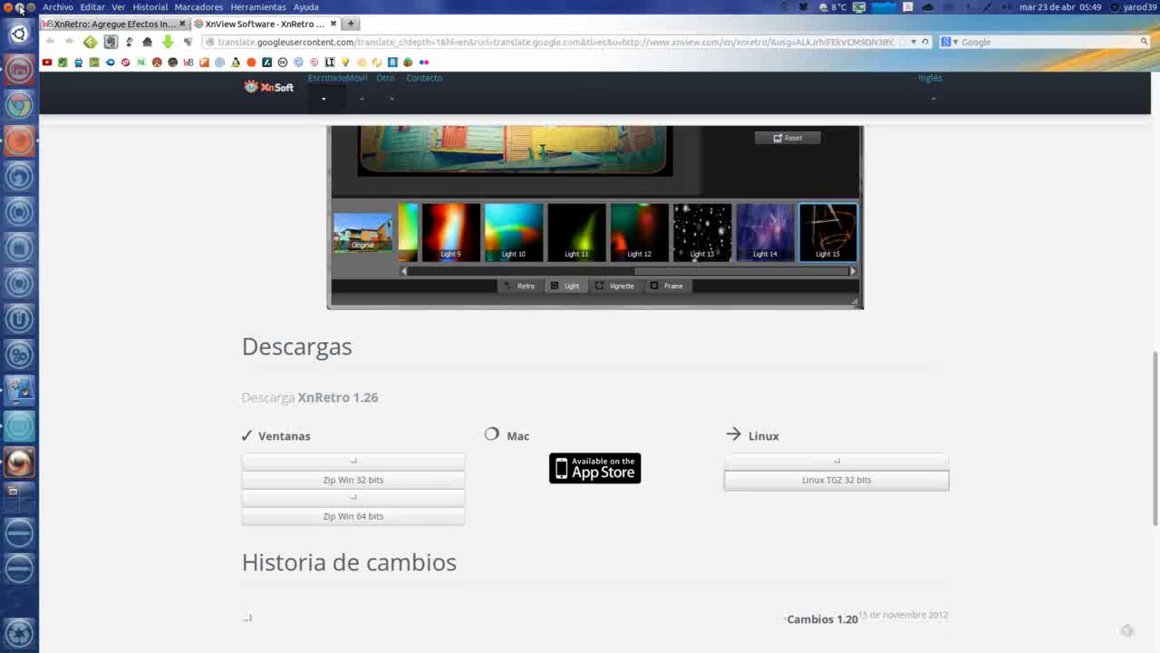
{"action": "left_click", "coordinate": [20, 8]}
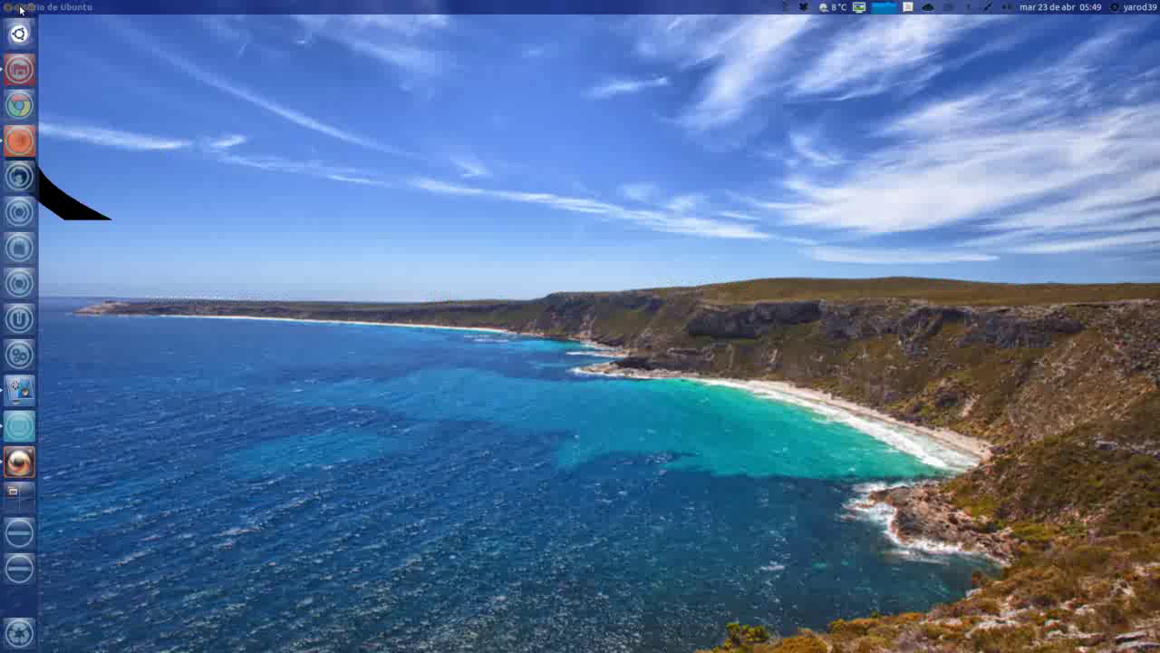
Run xnretro.sh from the XnRetro folder, then close its terminal and the Files window
{"action": "left_click", "coordinate": [17, 70]}
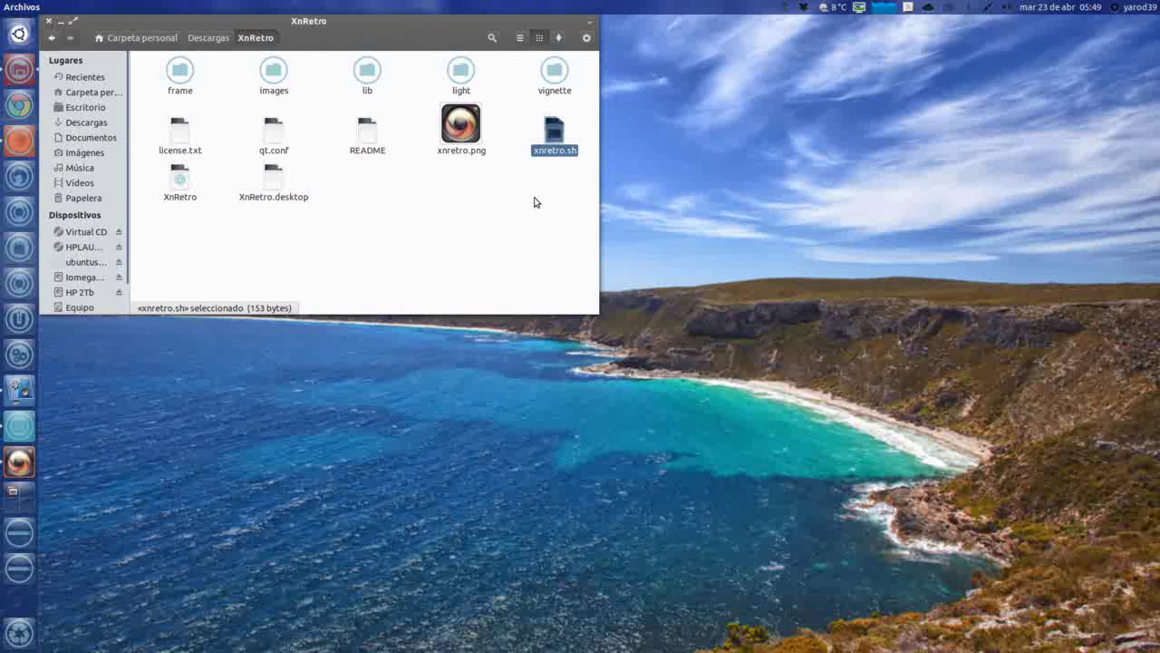
{"action": "left_click", "coordinate": [22, 425]}
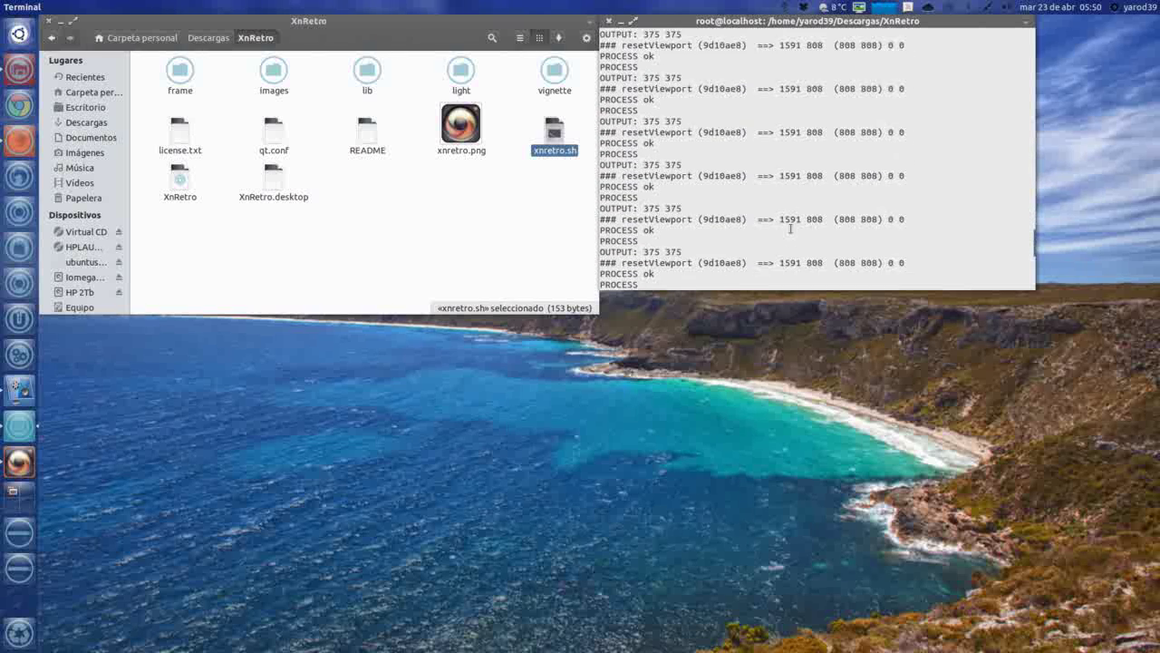
{"action": "left_click", "coordinate": [609, 20]}
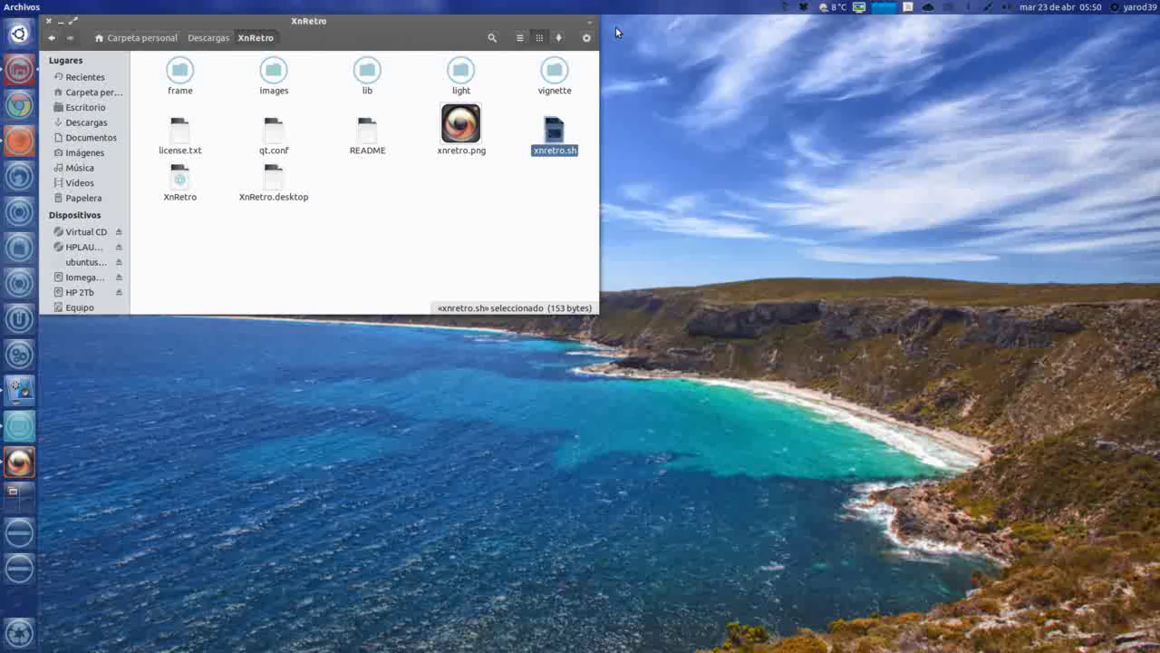
{"action": "left_click", "coordinate": [59, 21]}
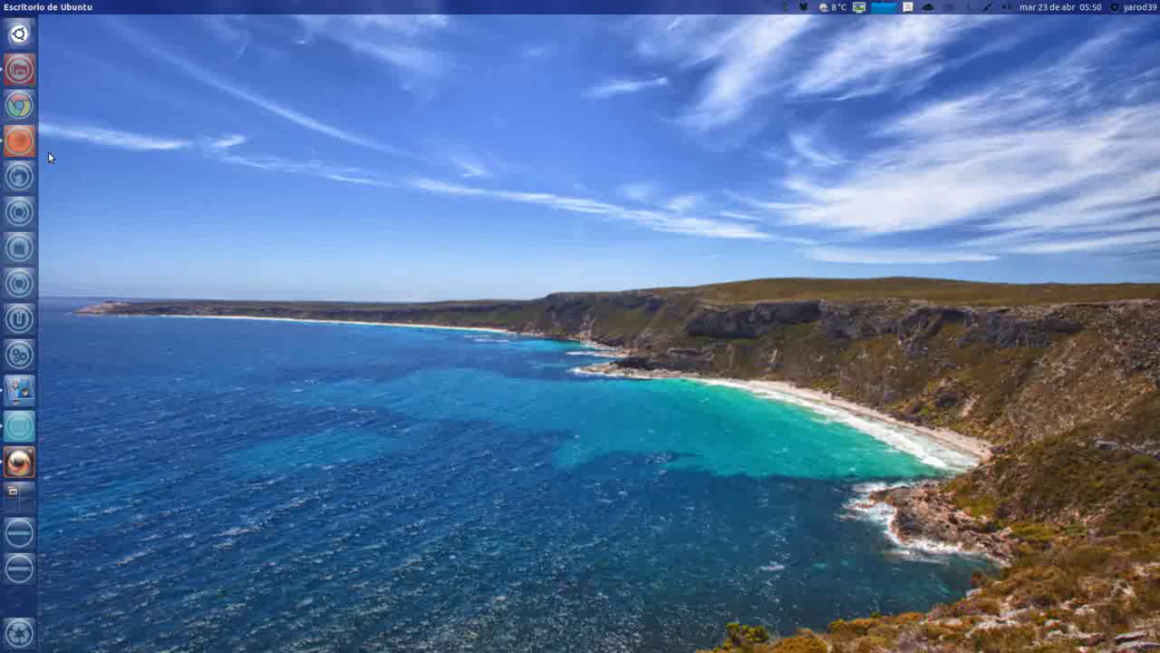
Restore XnRetro and browse the Open Image dialog from the computer root to the user's home folder
{"action": "left_click", "coordinate": [19, 461]}
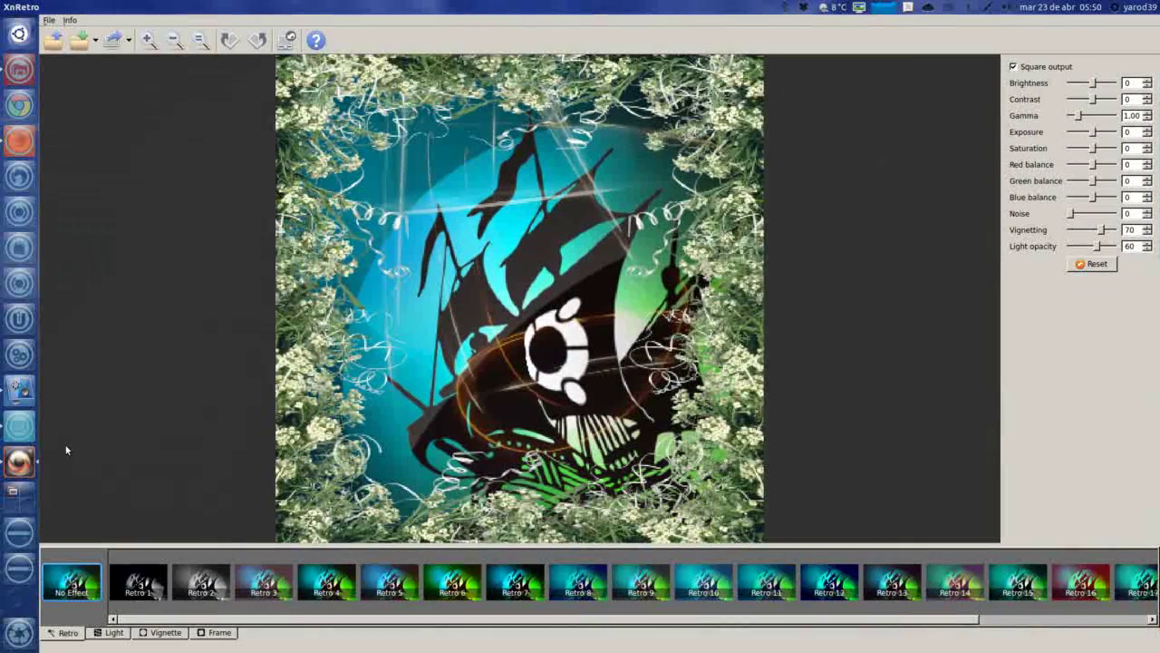
{"action": "left_click", "coordinate": [55, 41]}
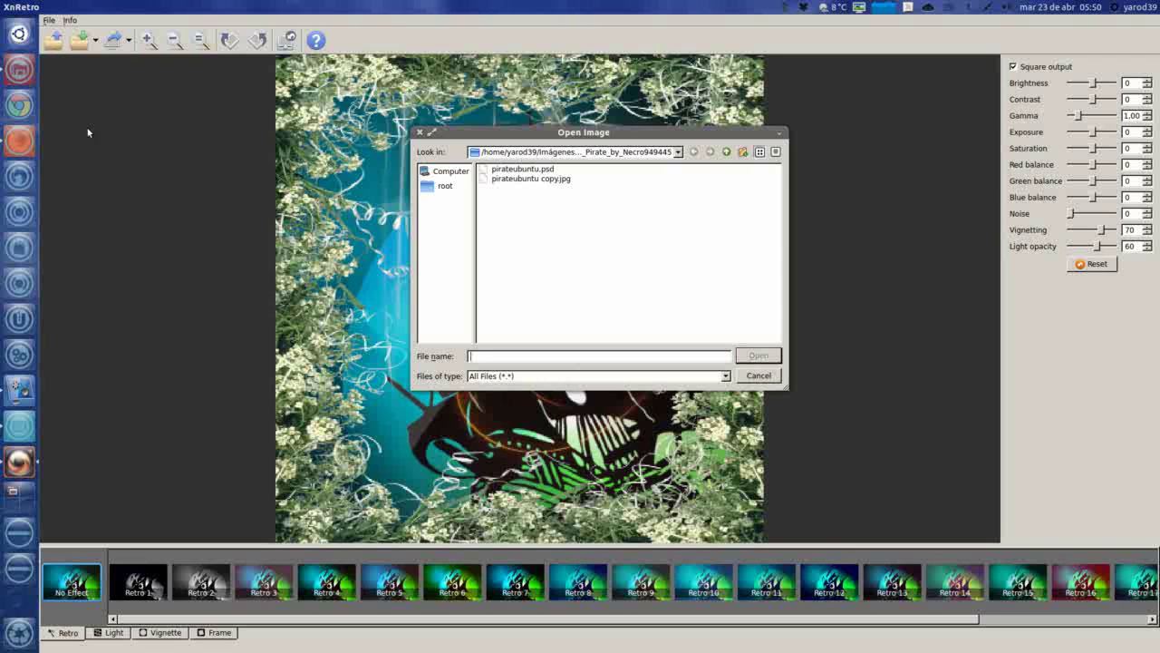
{"action": "left_click", "coordinate": [451, 172]}
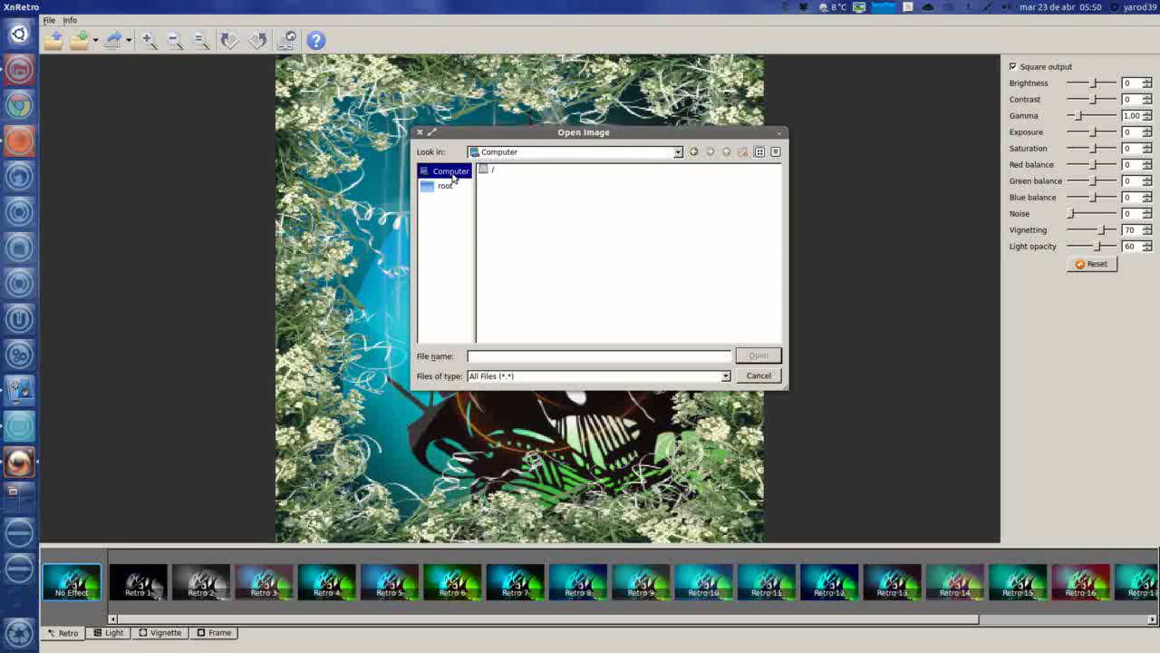
{"action": "double_click", "coordinate": [491, 170]}
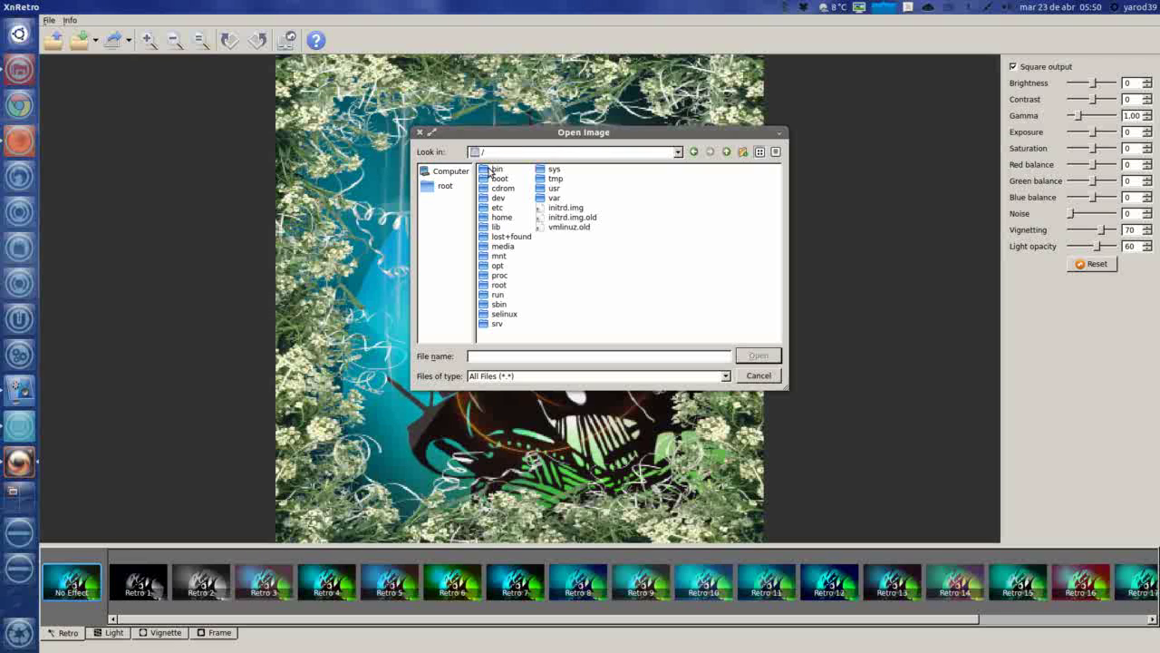
{"action": "double_click", "coordinate": [495, 219]}
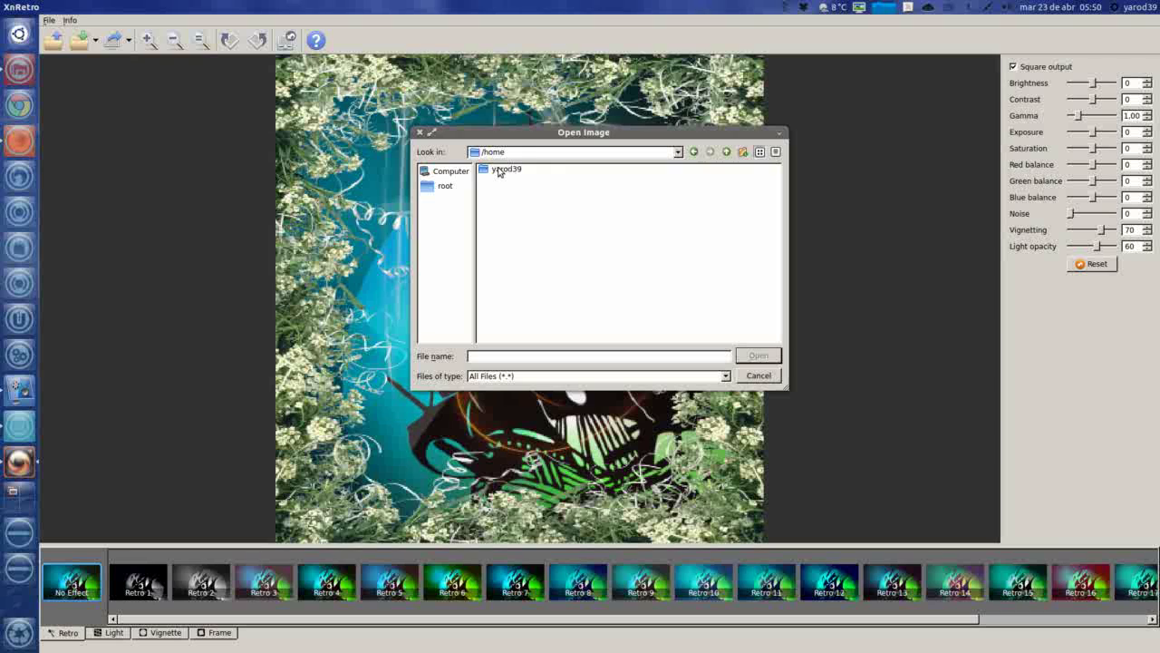
{"action": "double_click", "coordinate": [500, 172]}
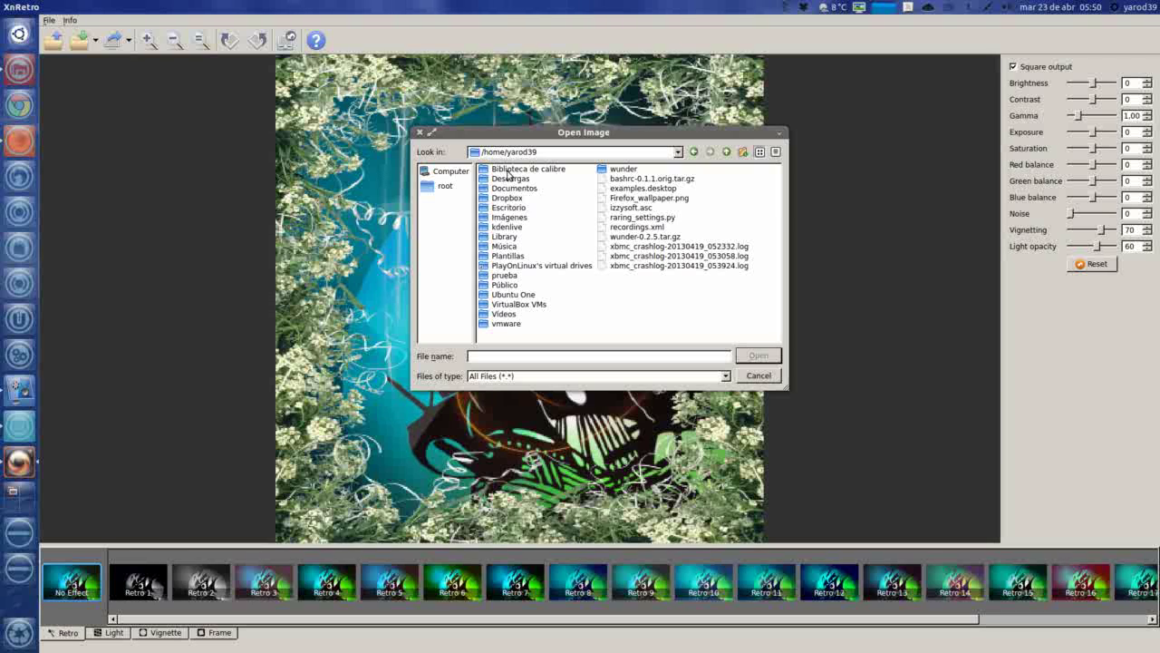
{"action": "left_click", "coordinate": [501, 222]}
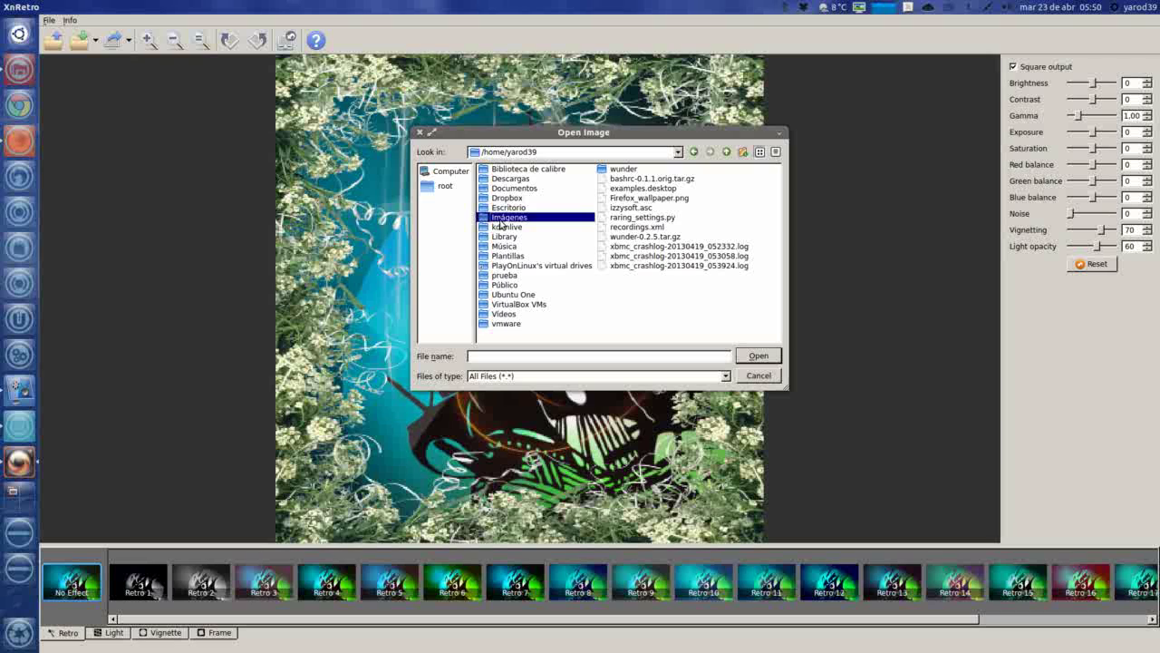
{"action": "double_click", "coordinate": [502, 222]}
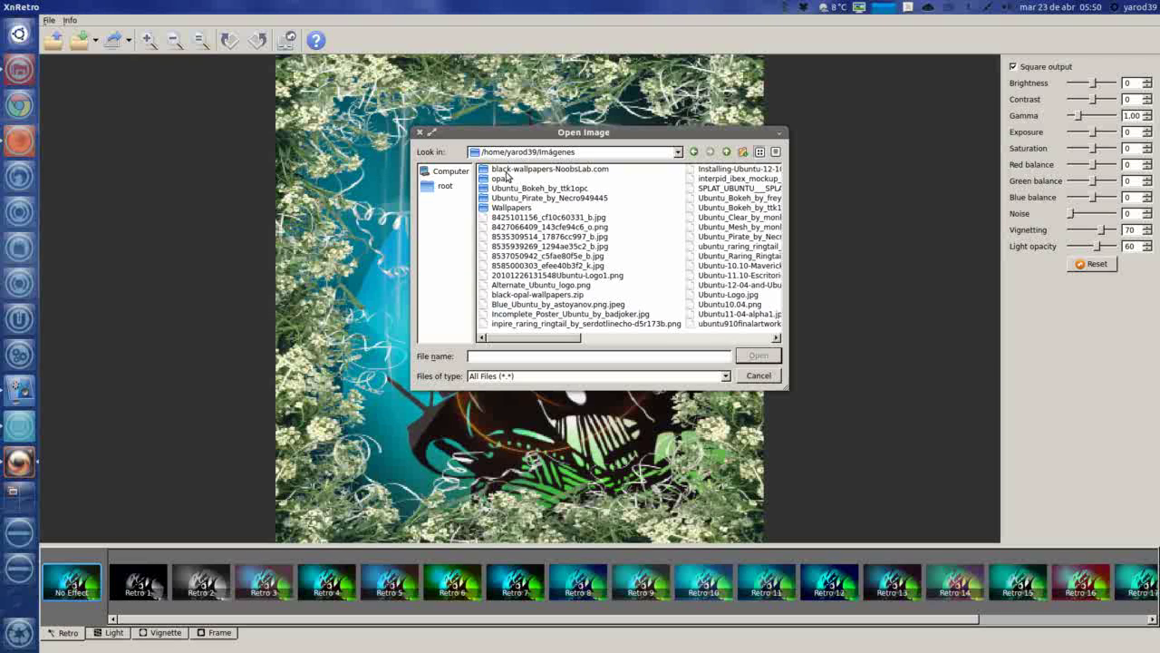
{"action": "double_click", "coordinate": [506, 208]}
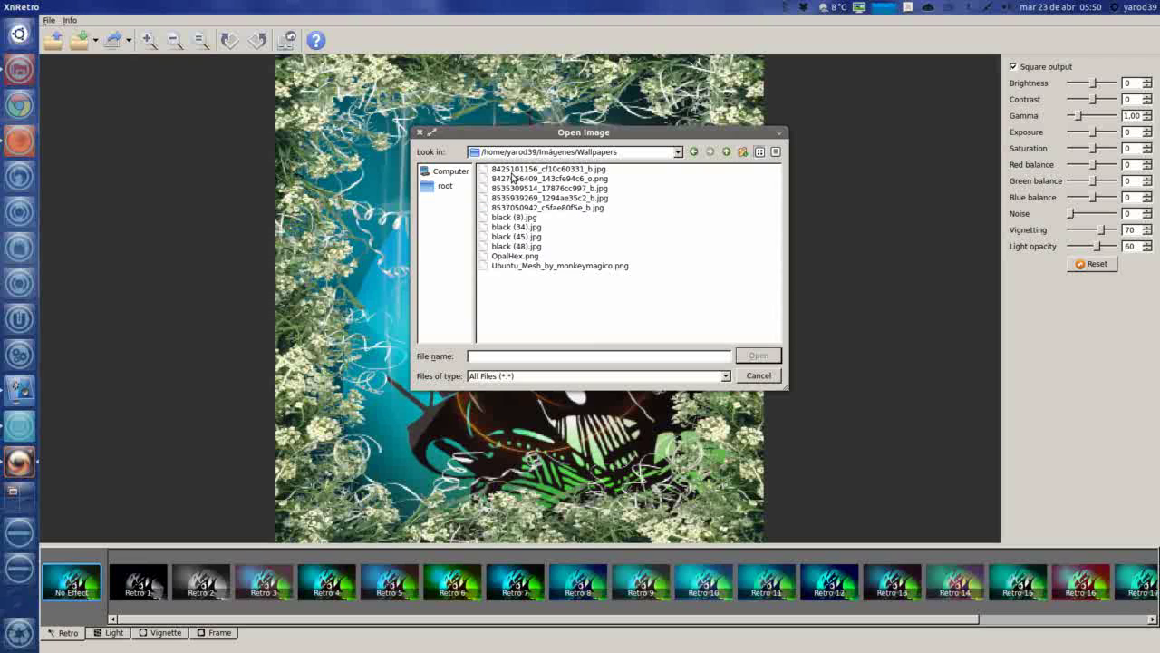
{"action": "double_click", "coordinate": [510, 170]}
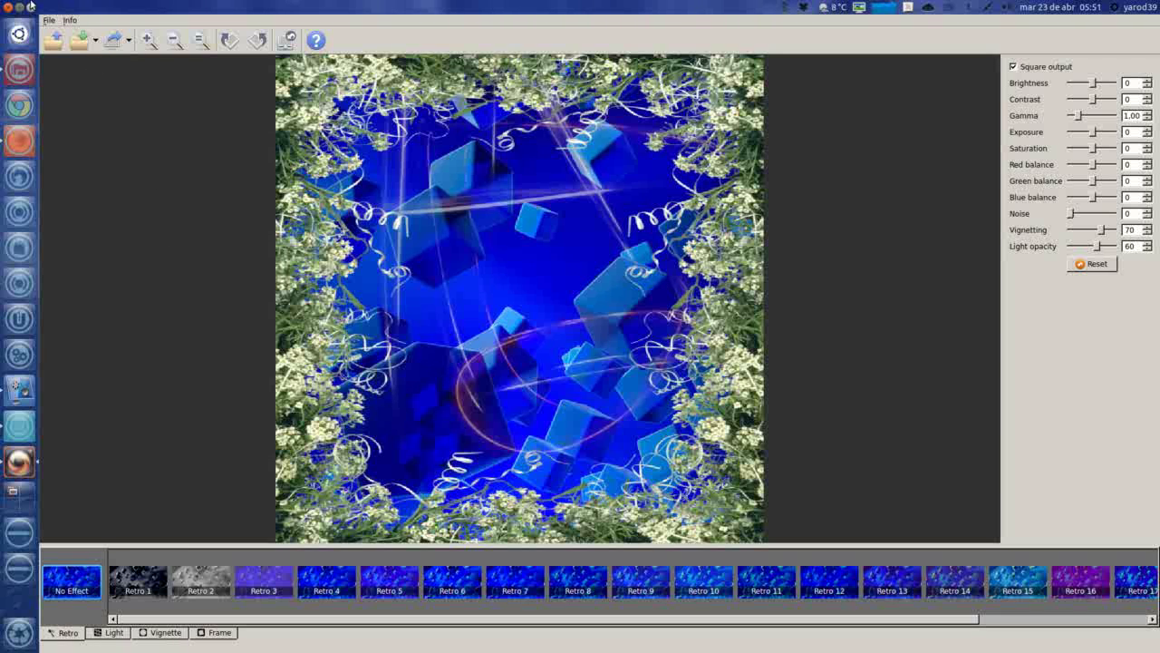
Close XnRetro, the old terminal (confirming Cerrar la terminal), and the Files window
{"action": "left_click", "coordinate": [9, 8]}
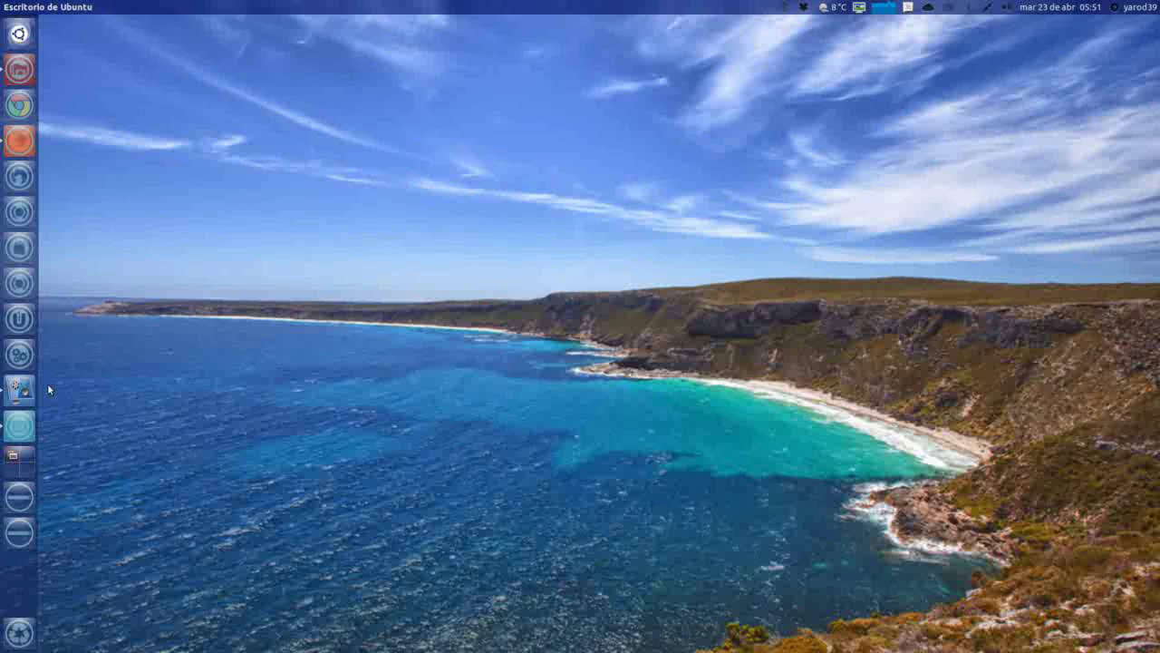
{"action": "left_click", "coordinate": [25, 428]}
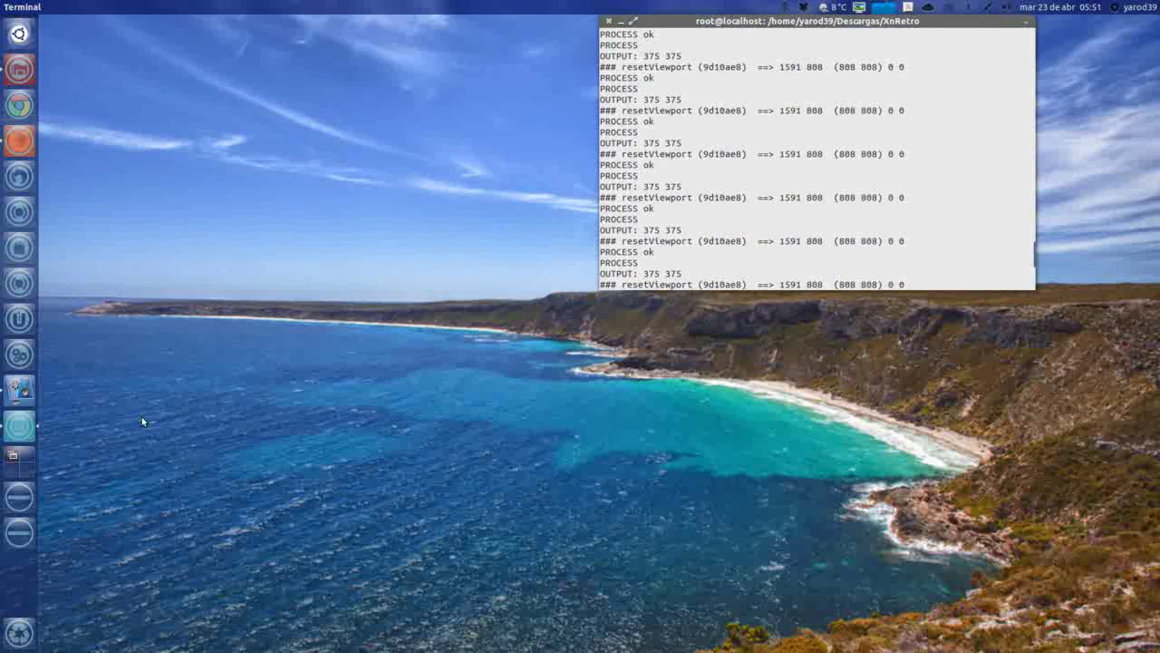
{"action": "left_click", "coordinate": [609, 20]}
{"action": "left_click", "coordinate": [946, 198]}
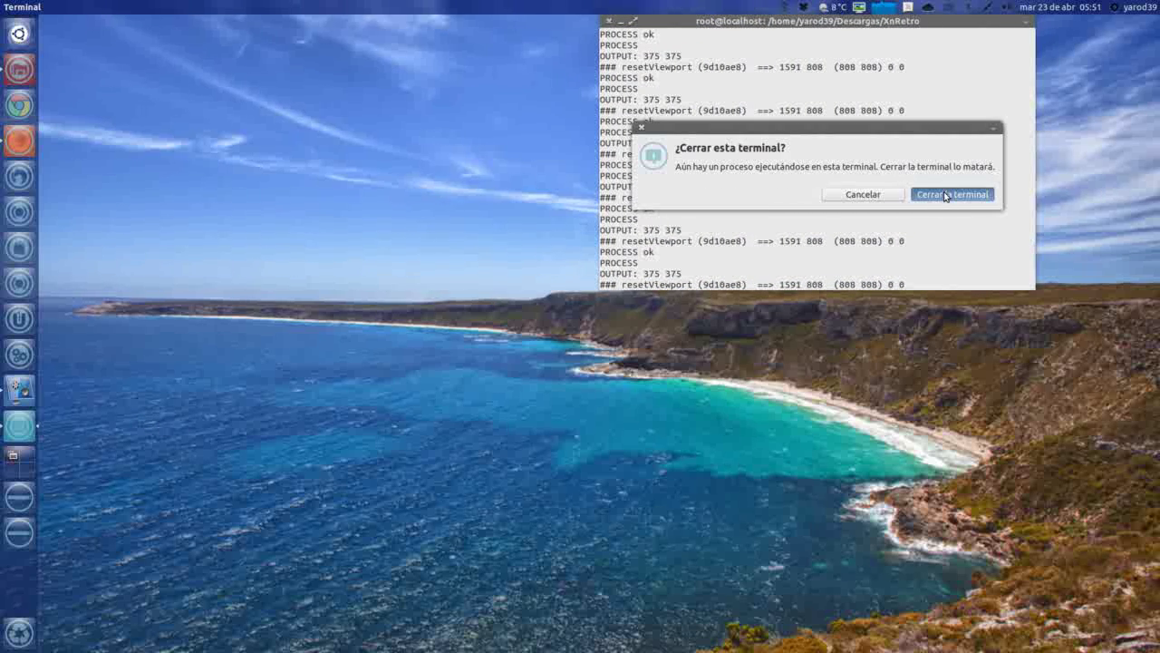
{"action": "left_click", "coordinate": [19, 68]}
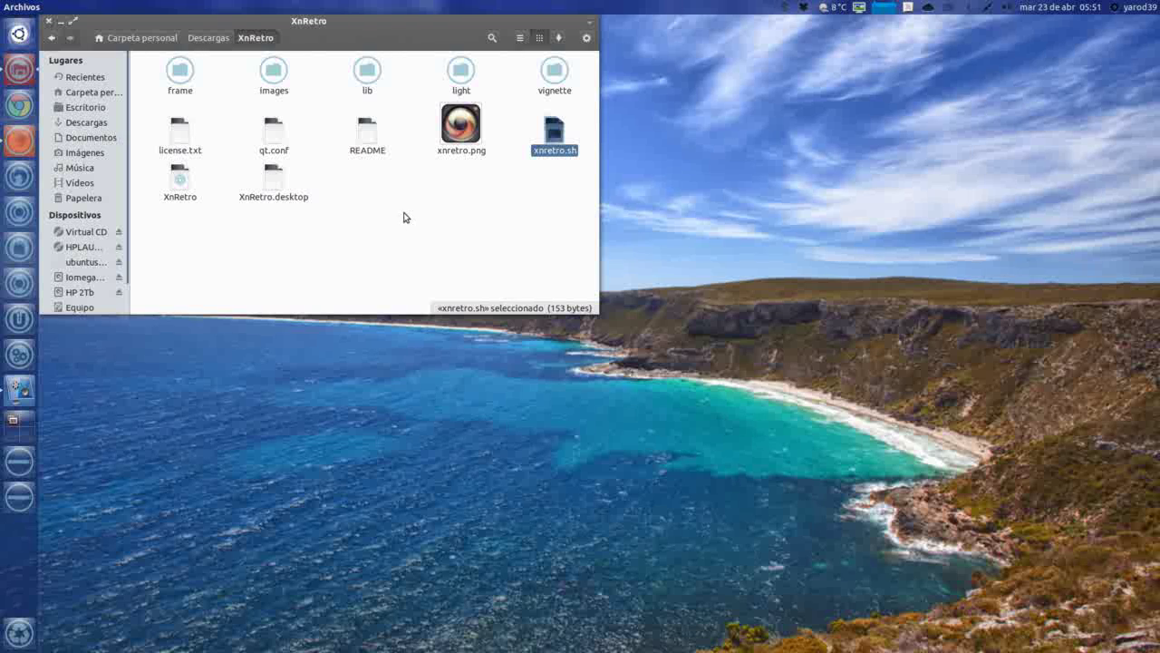
{"action": "left_click", "coordinate": [50, 20]}
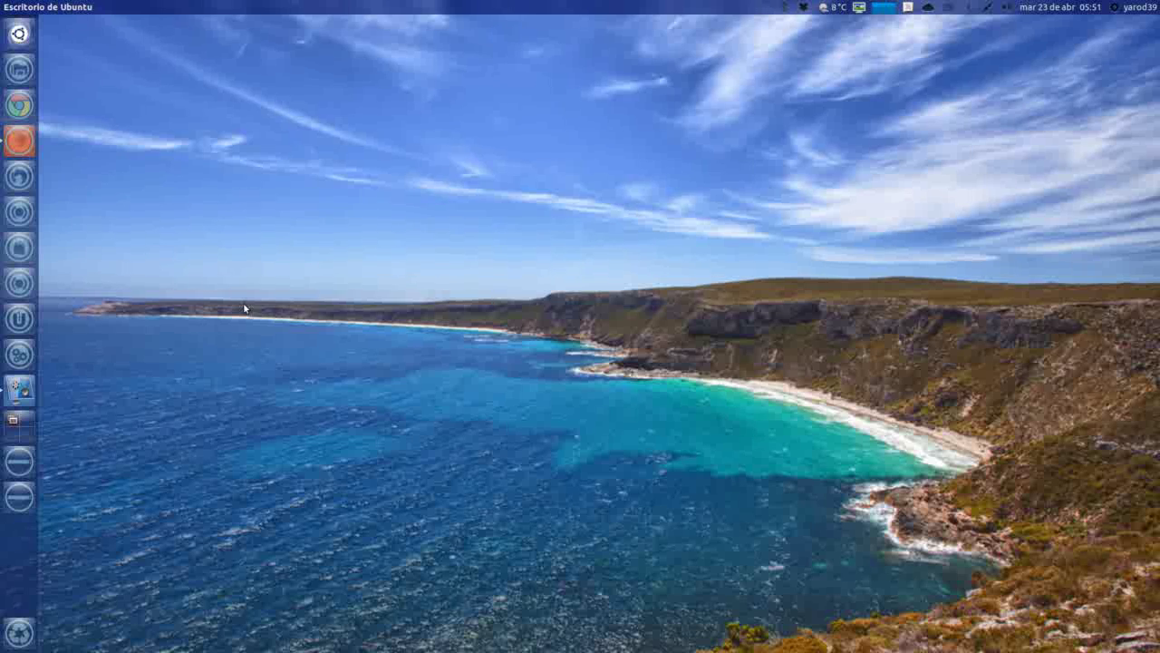
Open a new terminal, move it up, and run cd Descargas and ls to list its files
{"action": "key", "text": "ctrl+alt+t"}
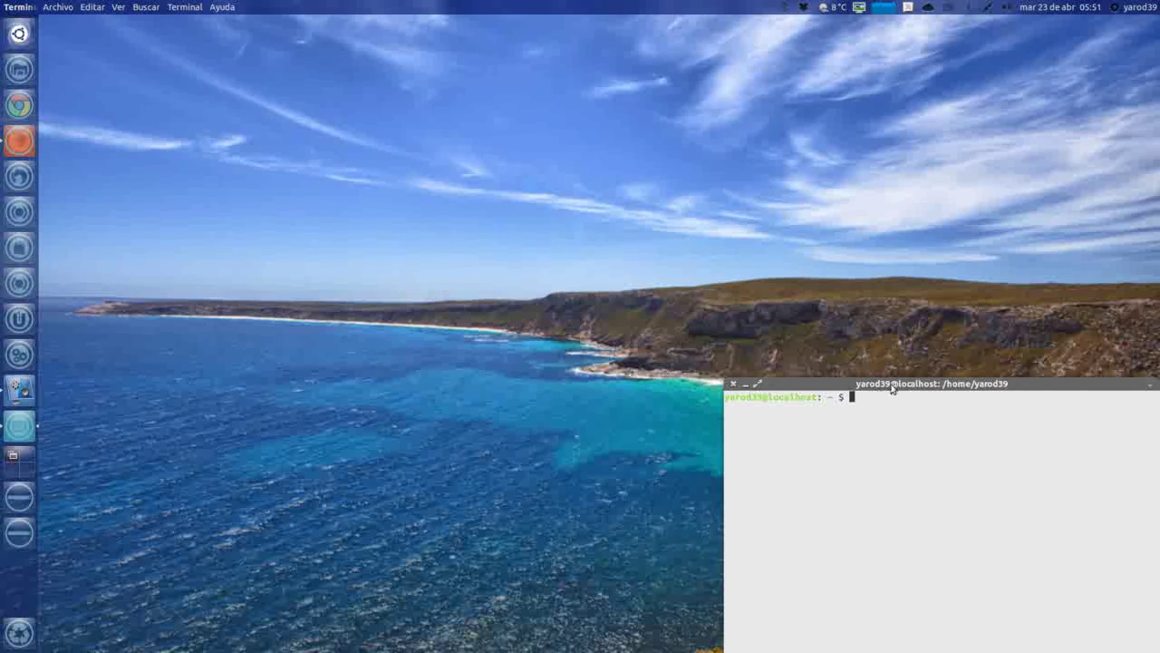
{"action": "mouse_move", "coordinate": [902, 385]}
{"action": "left_mouse_down"}
{"action": "mouse_move", "coordinate": [457, 135]}
{"action": "mouse_move", "coordinate": [349, 106]}
{"action": "left_mouse_up"}
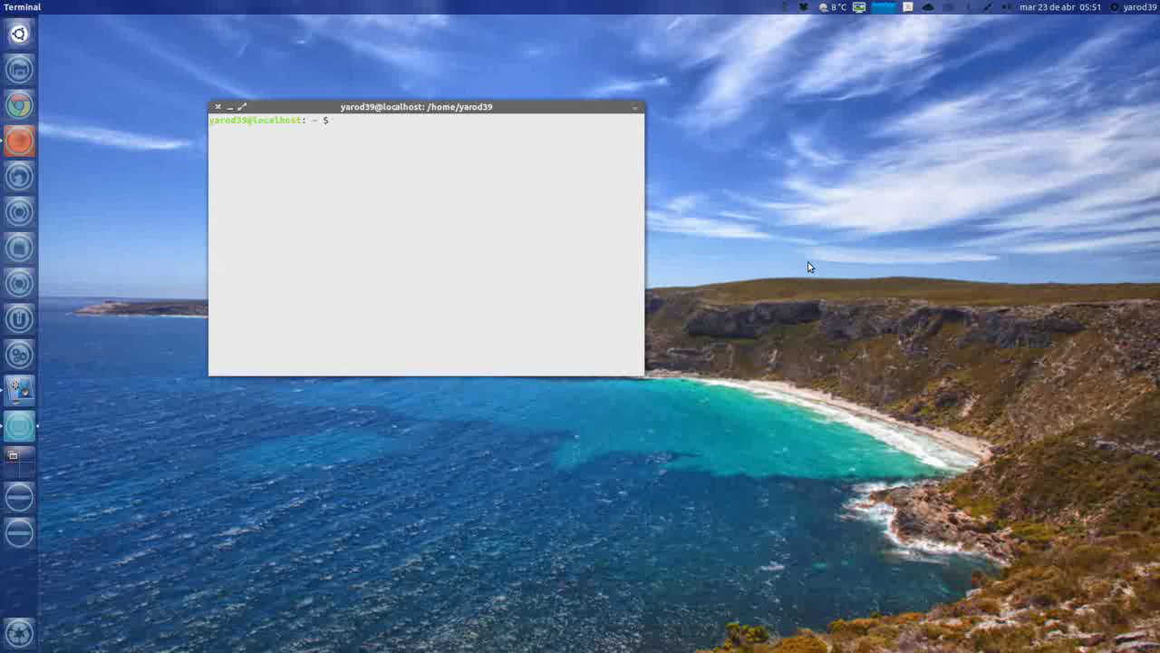
{"action": "type", "text": "cd De"}
{"action": "type", "text": "sca"}
{"action": "type", "text": "rgas"}
{"action": "key", "text": "Return"}
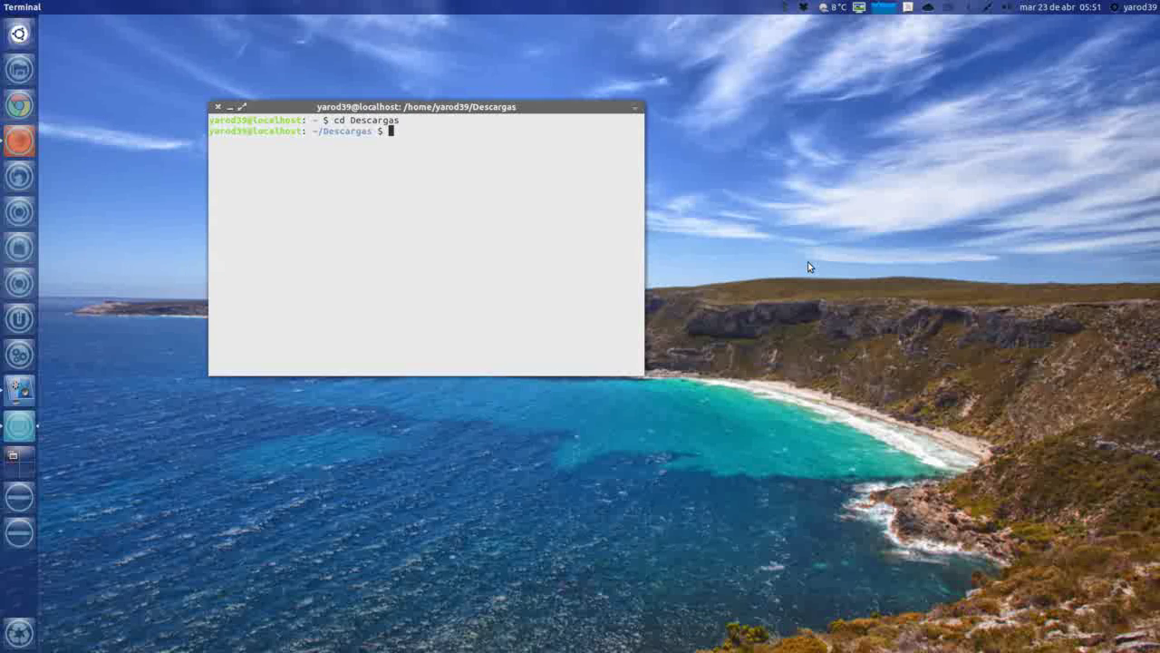
{"action": "type", "text": "ls"}
{"action": "key", "text": "Return"}
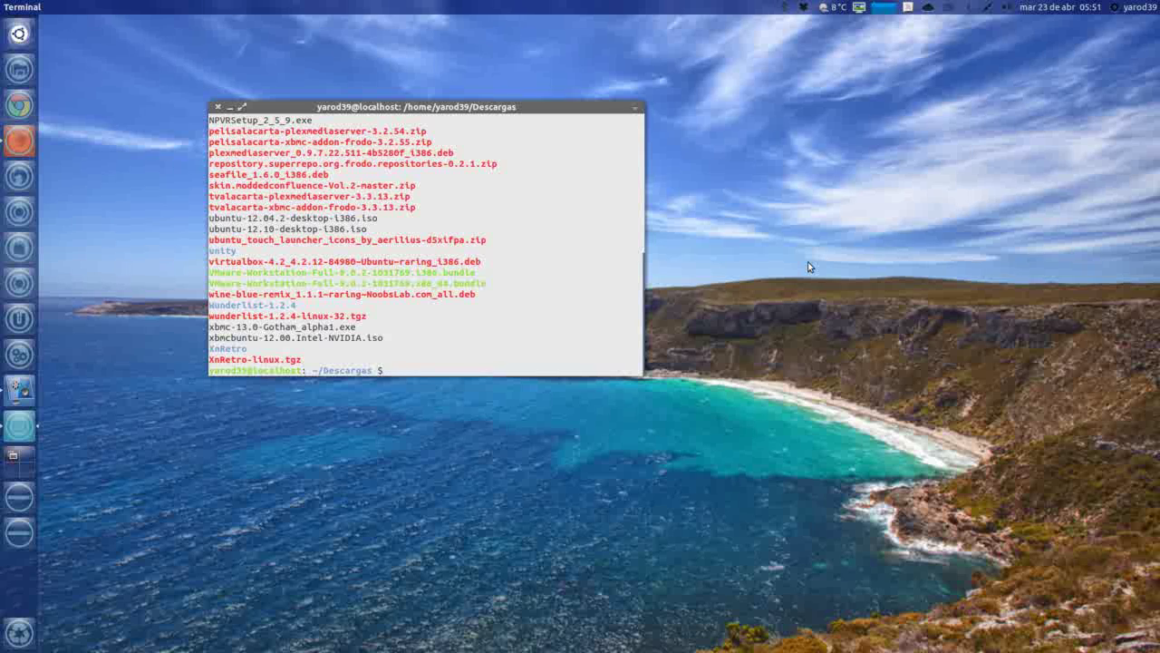
{"action": "double_click", "coordinate": [228, 348]}
{"action": "left_click", "coordinate": [228, 349]}
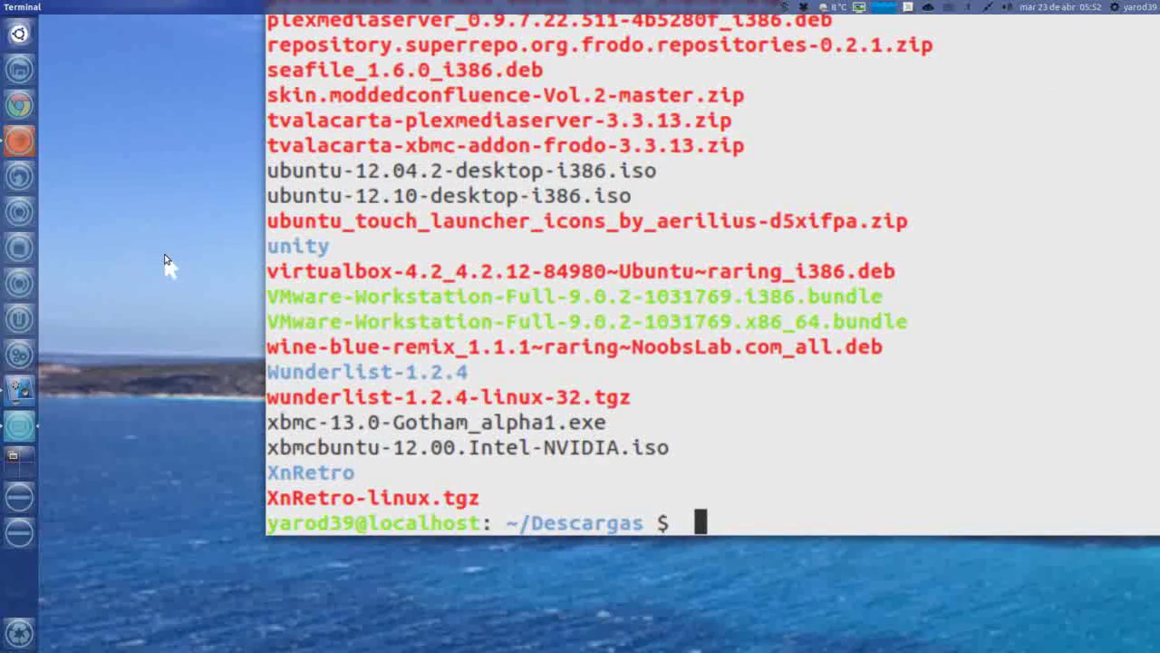
Enter the XnRetro folder, list its contents with ls, and launch XnRetro with ./xnretro.sh
{"action": "type", "text": "cd "}
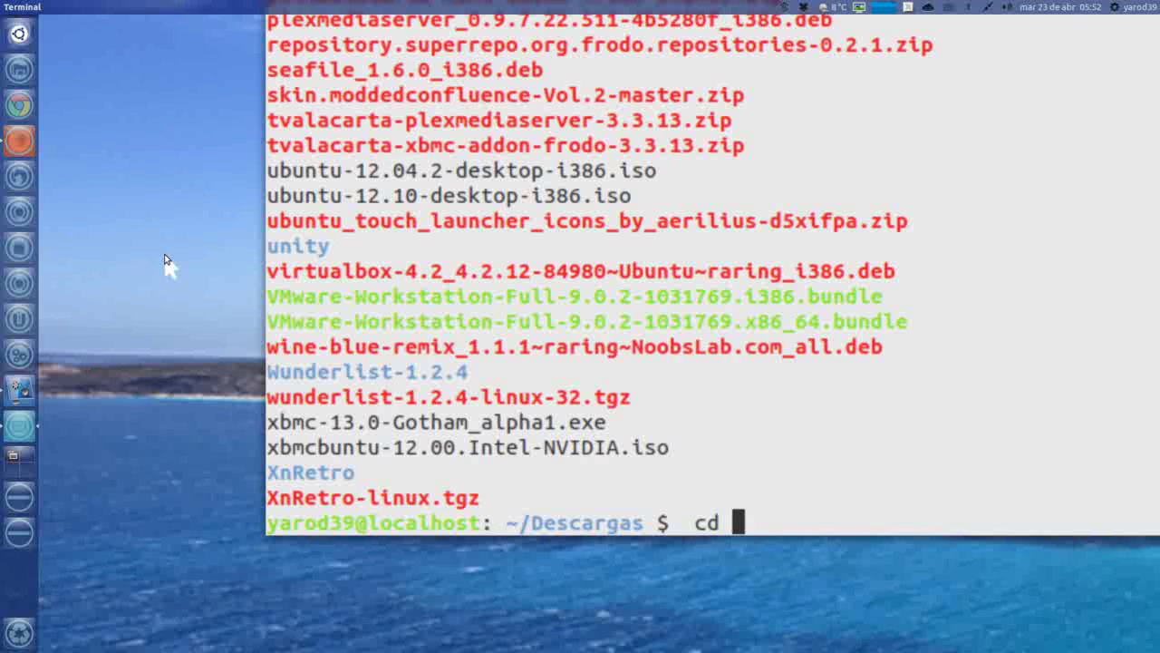
{"action": "type", "text": "Xn"}
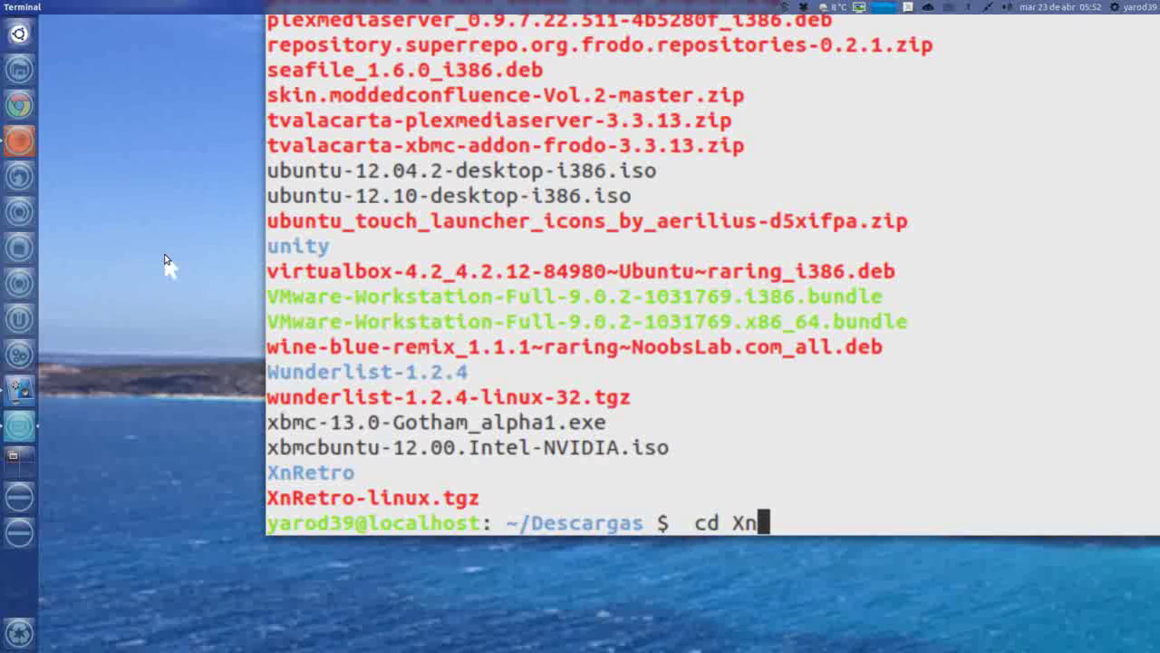
{"action": "type", "text": "Retro"}
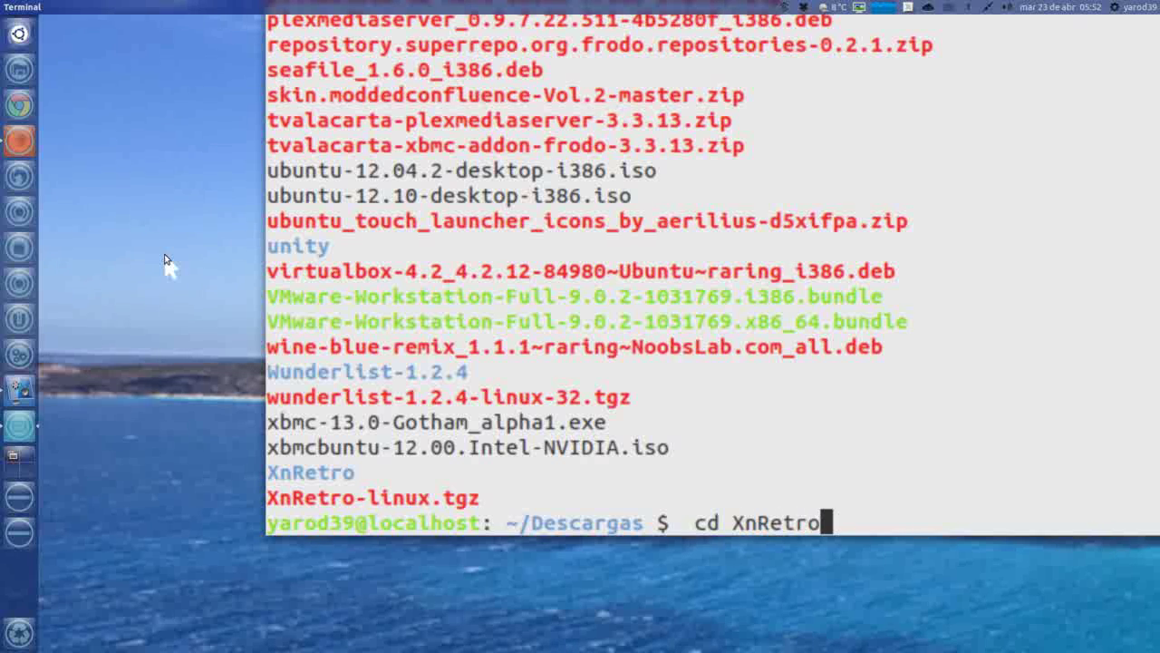
{"action": "key", "text": "Return"}
{"action": "type", "text": "ls"}
{"action": "key", "text": "Return"}
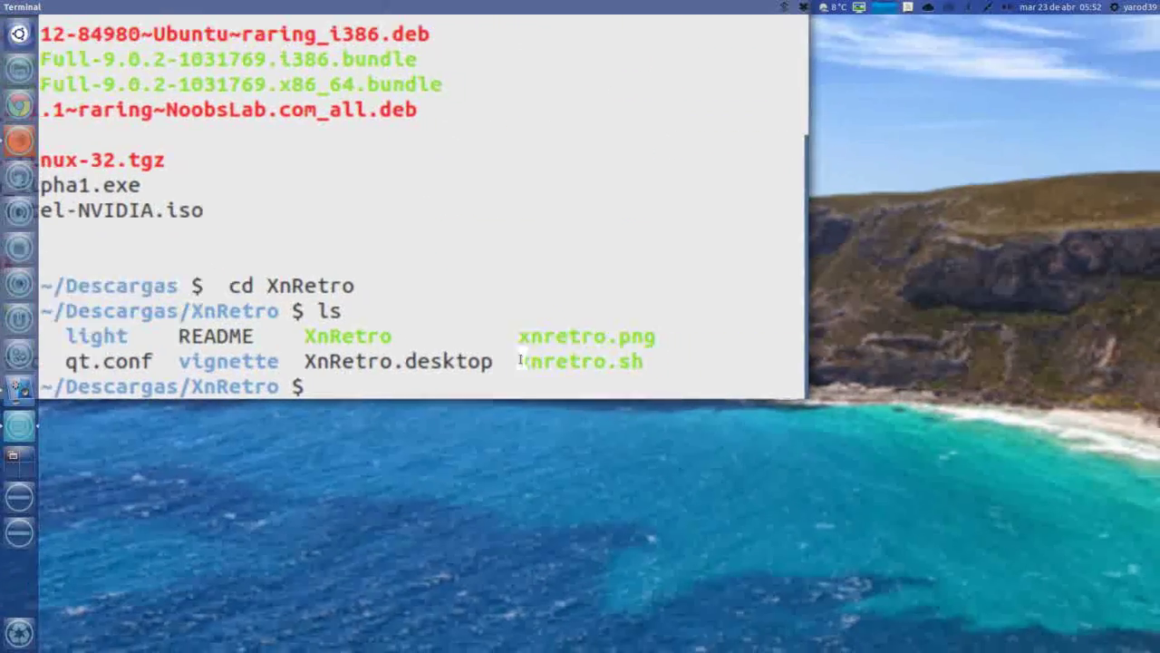
{"action": "double_click", "coordinate": [523, 362]}
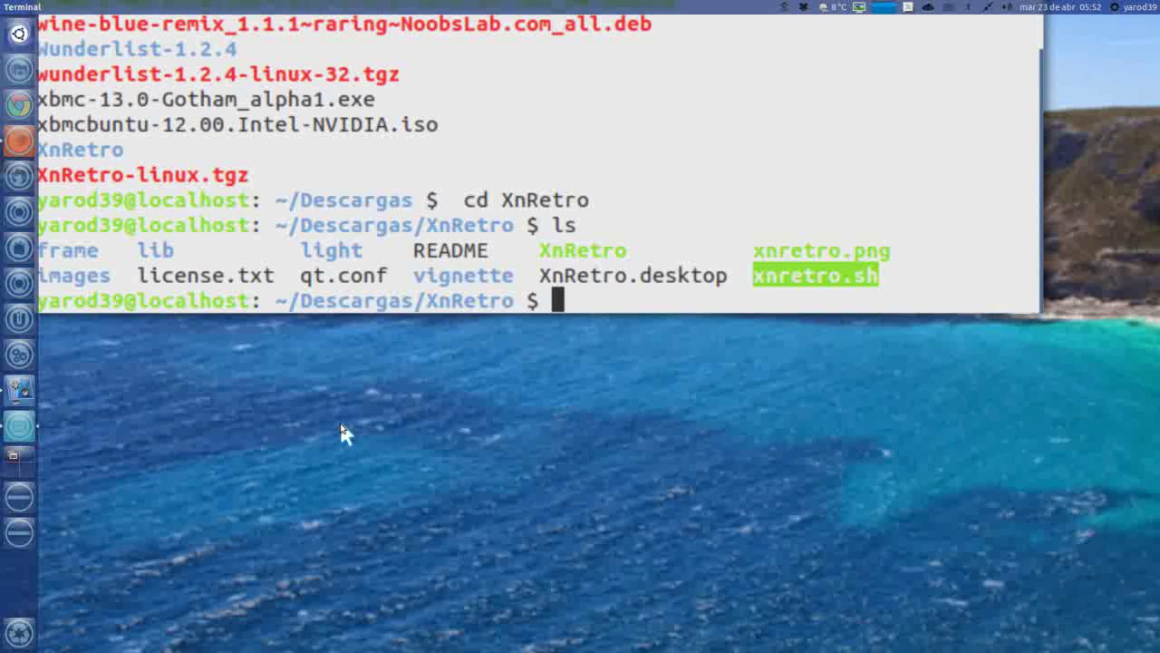
{"action": "type", "text": "."}
{"action": "type", "text": "/x"}
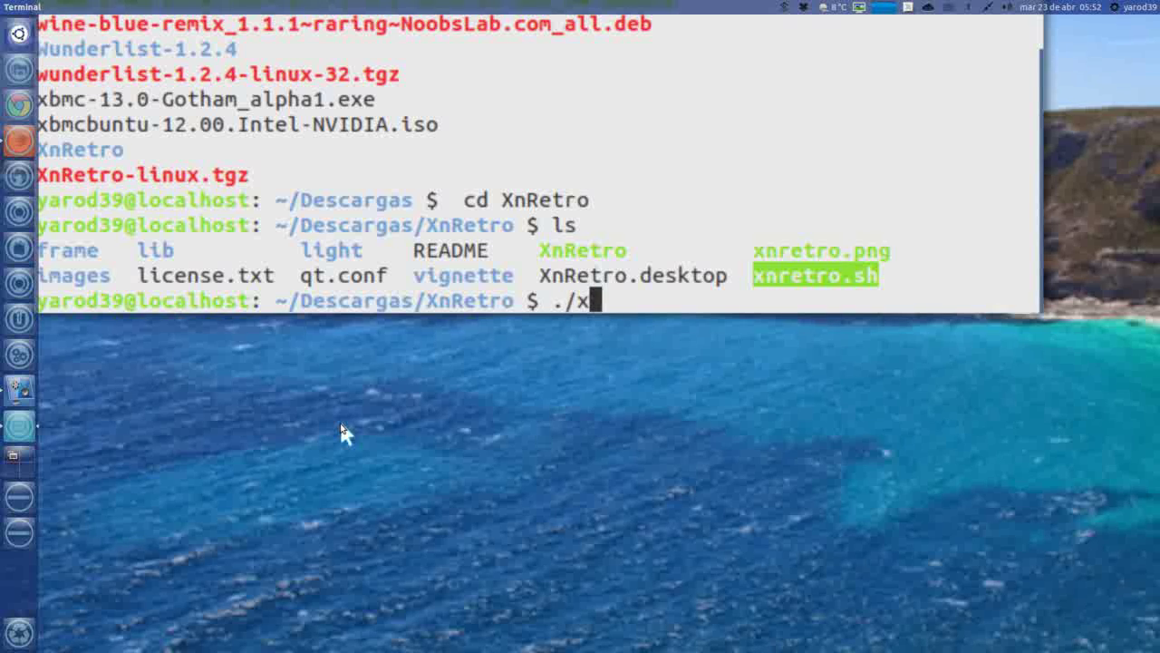
{"action": "type", "text": "nretro"}
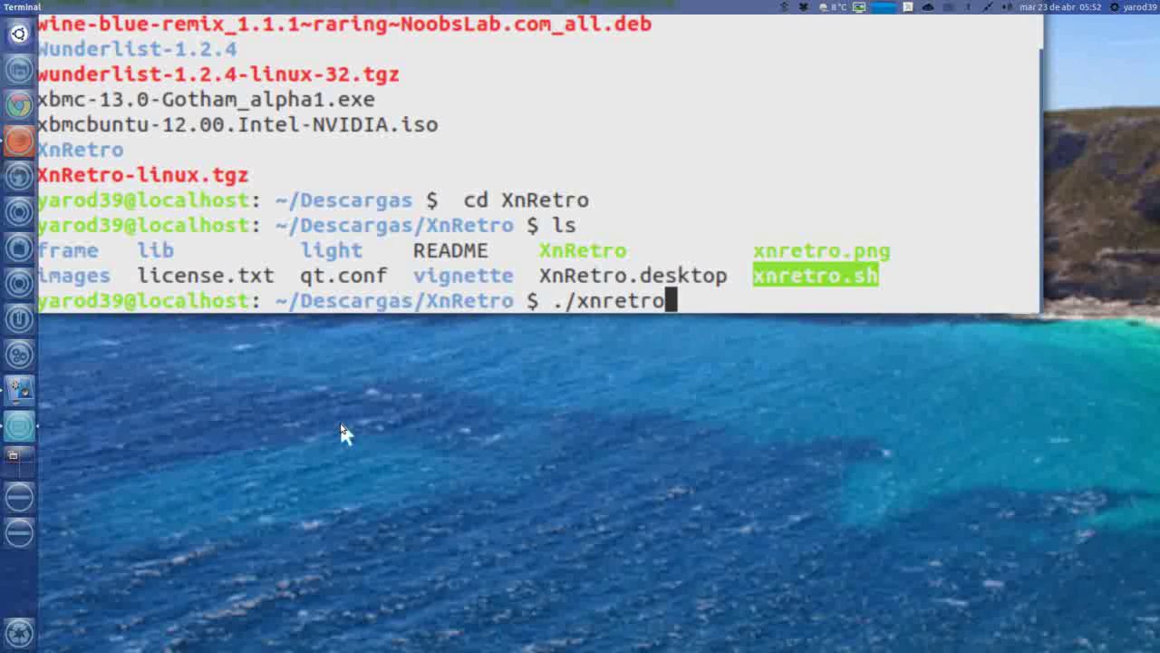
{"action": "type", "text": ".sh"}
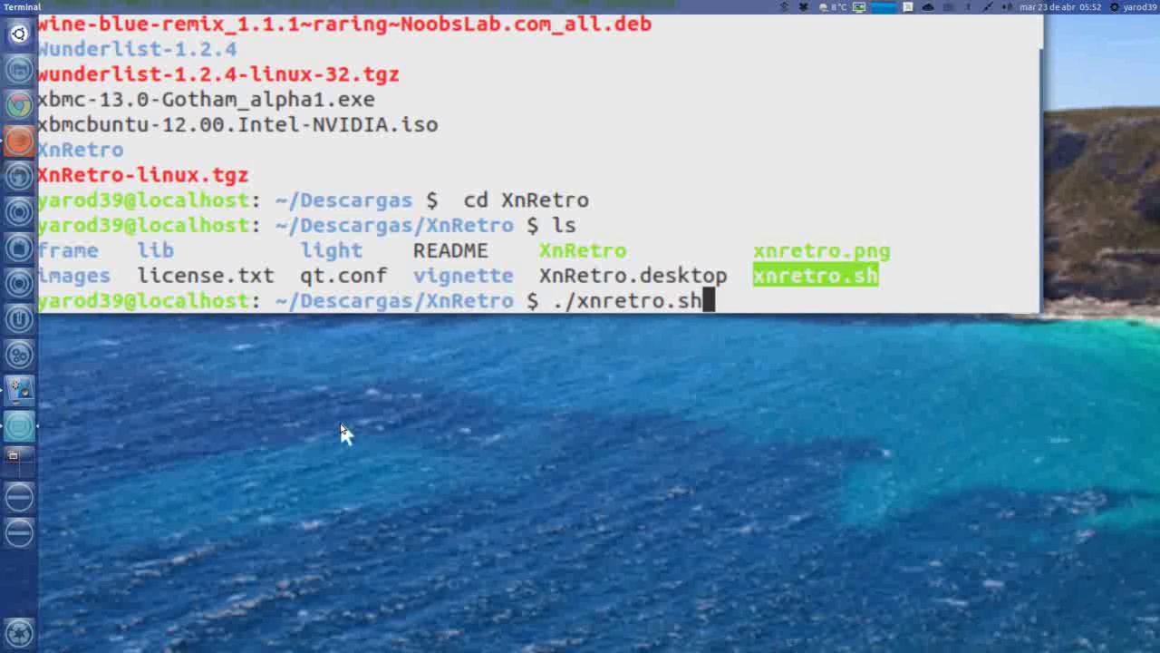
{"action": "key", "text": "Return"}
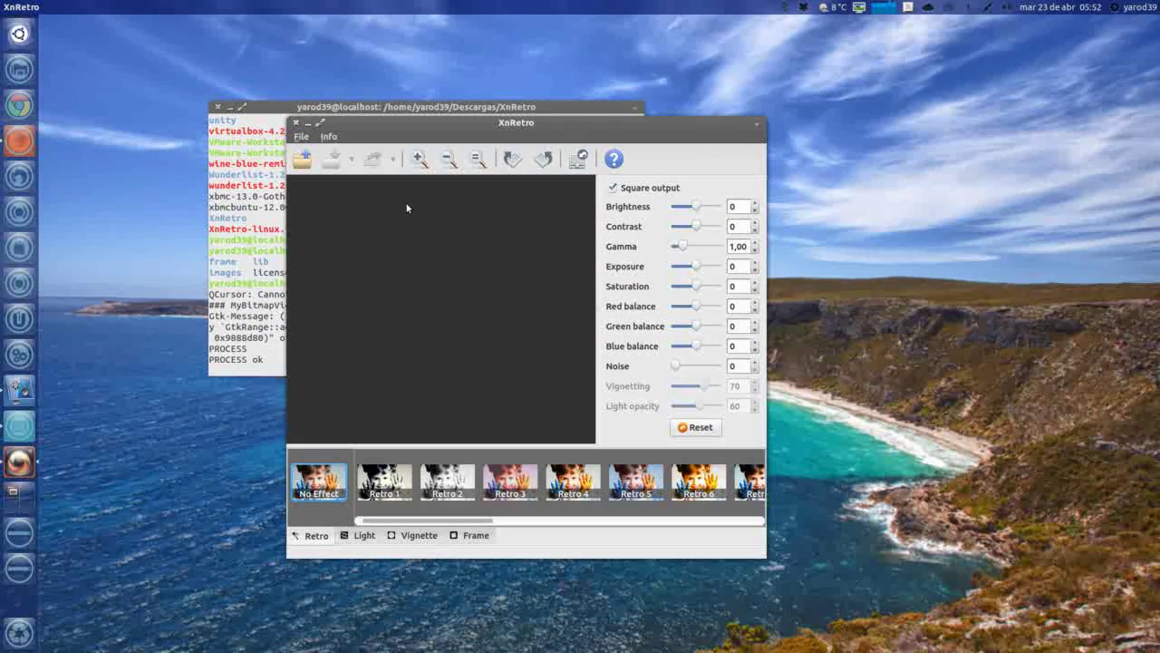
Maximise the XnRetro window and bring up the Open Image file chooser
{"action": "left_click", "coordinate": [319, 123]}
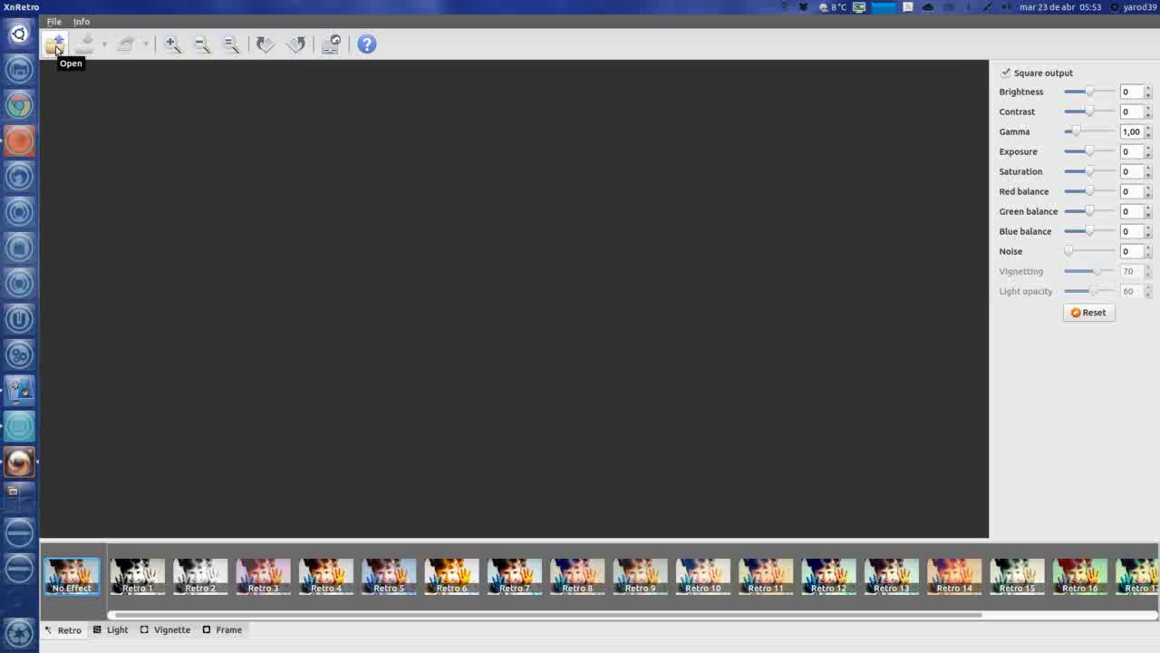
{"action": "left_click", "coordinate": [55, 50]}
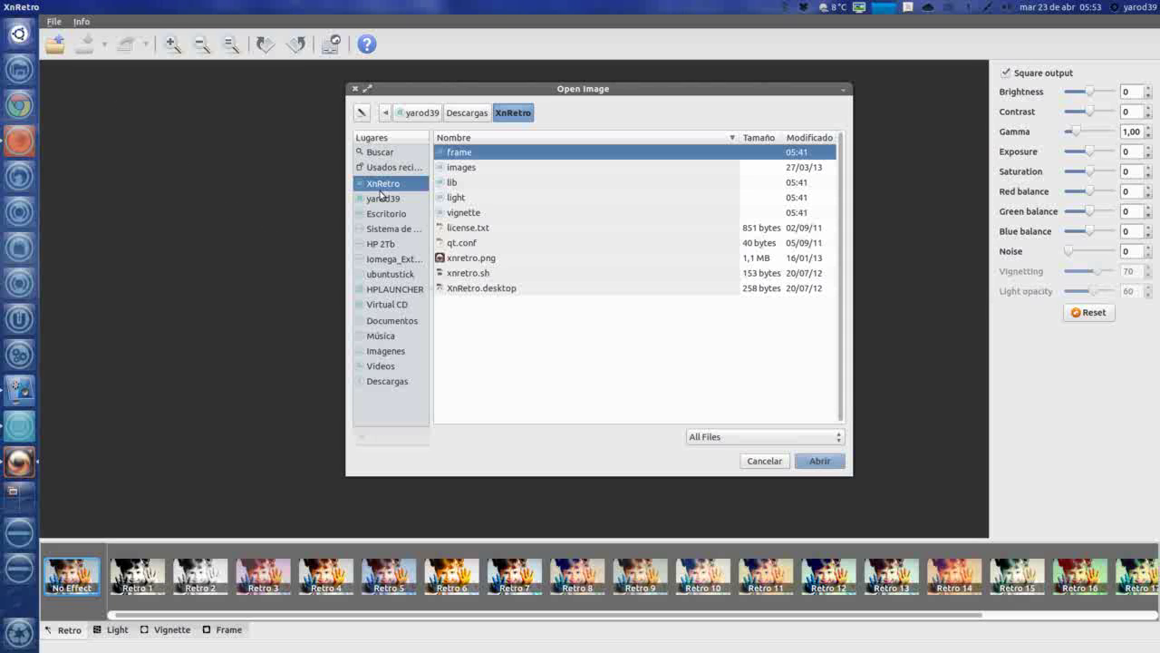
{"action": "left_click", "coordinate": [388, 351]}
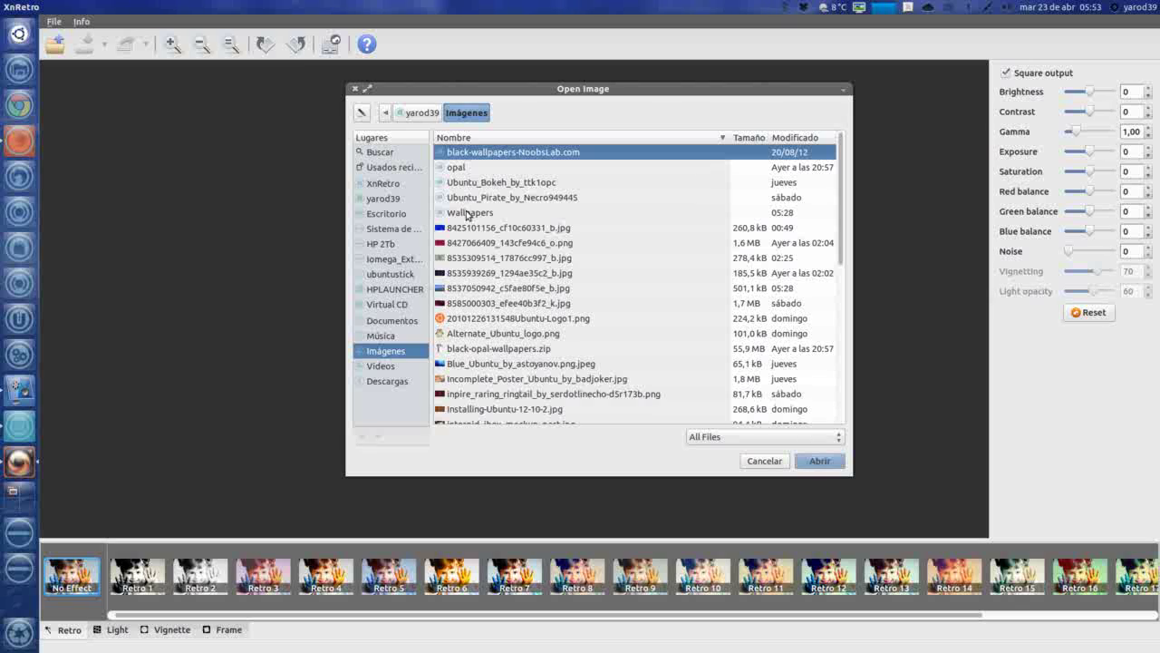
{"action": "double_click", "coordinate": [468, 214]}
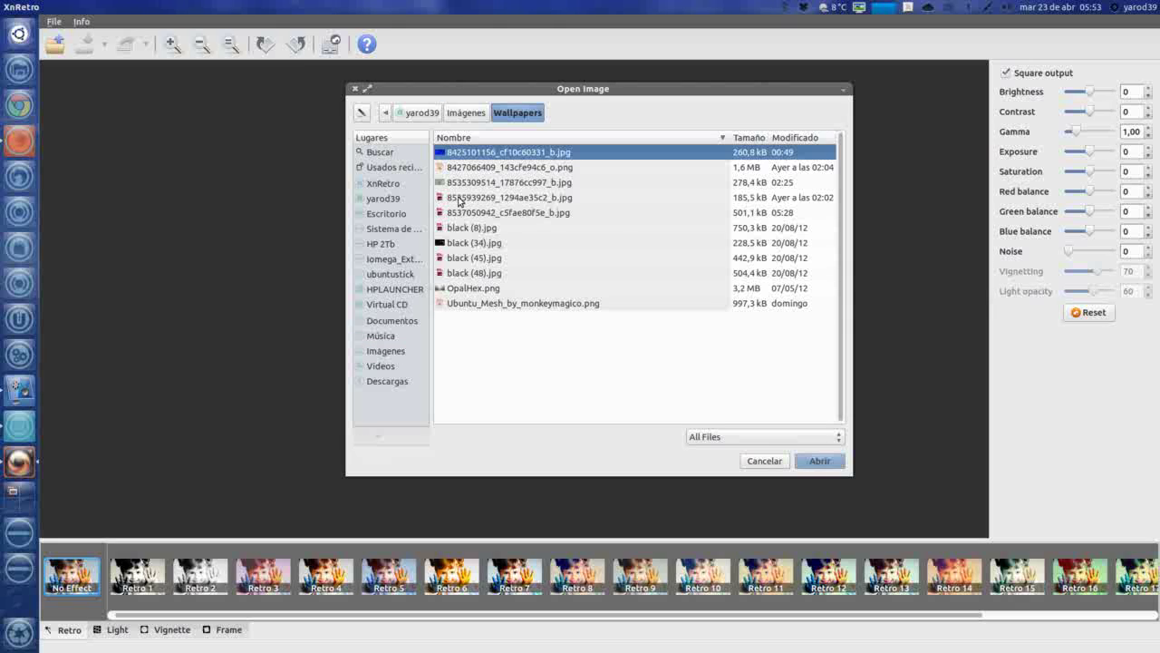
{"action": "left_click", "coordinate": [460, 200]}
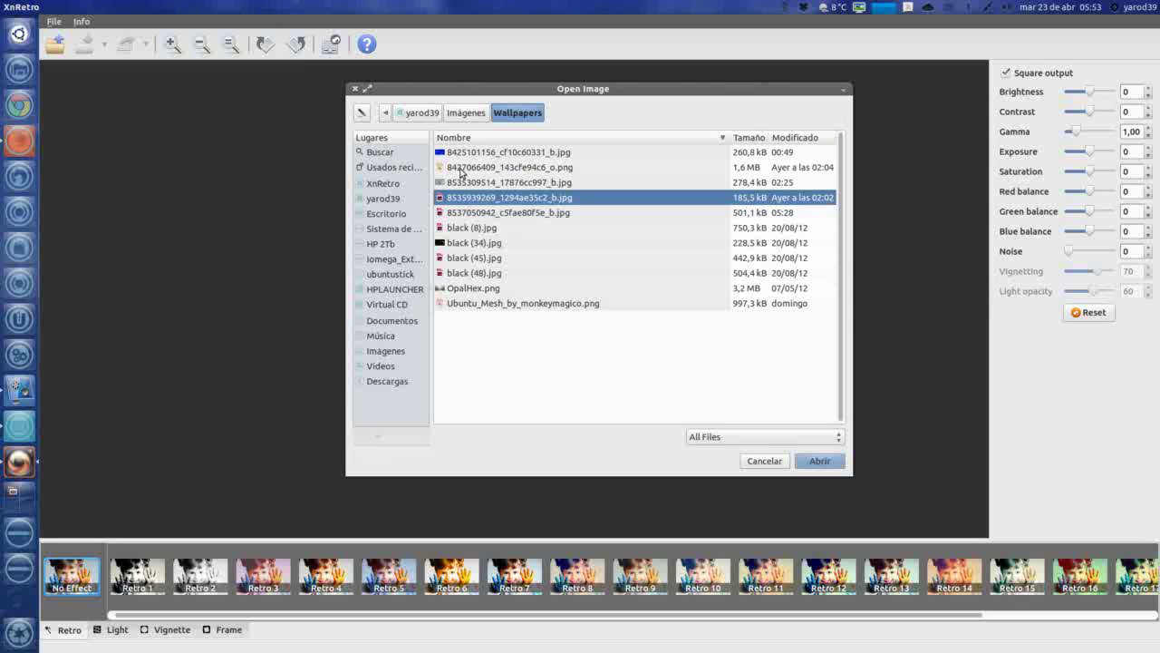
{"action": "left_click", "coordinate": [464, 183]}
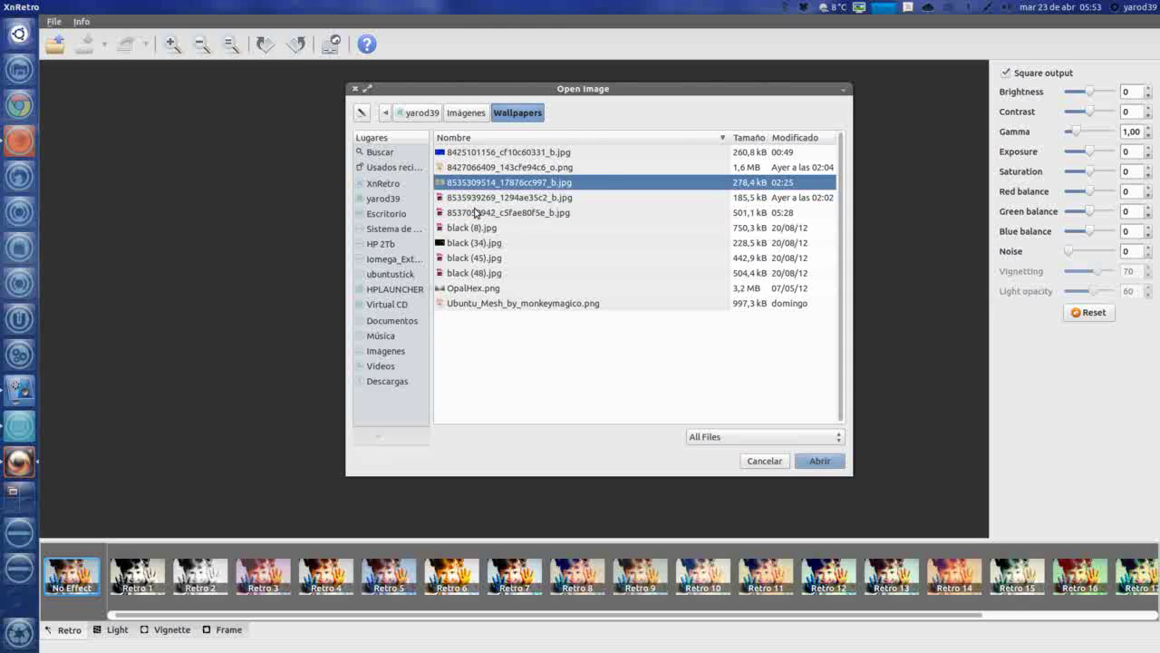
{"action": "left_click", "coordinate": [468, 259]}
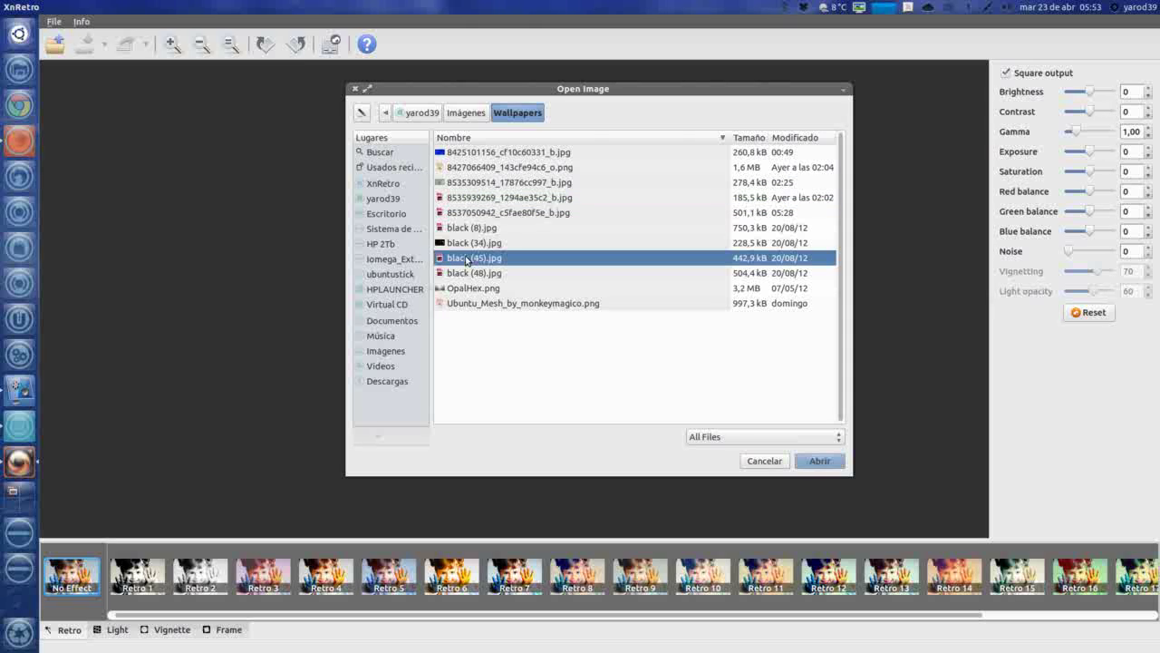
{"action": "left_click", "coordinate": [466, 303]}
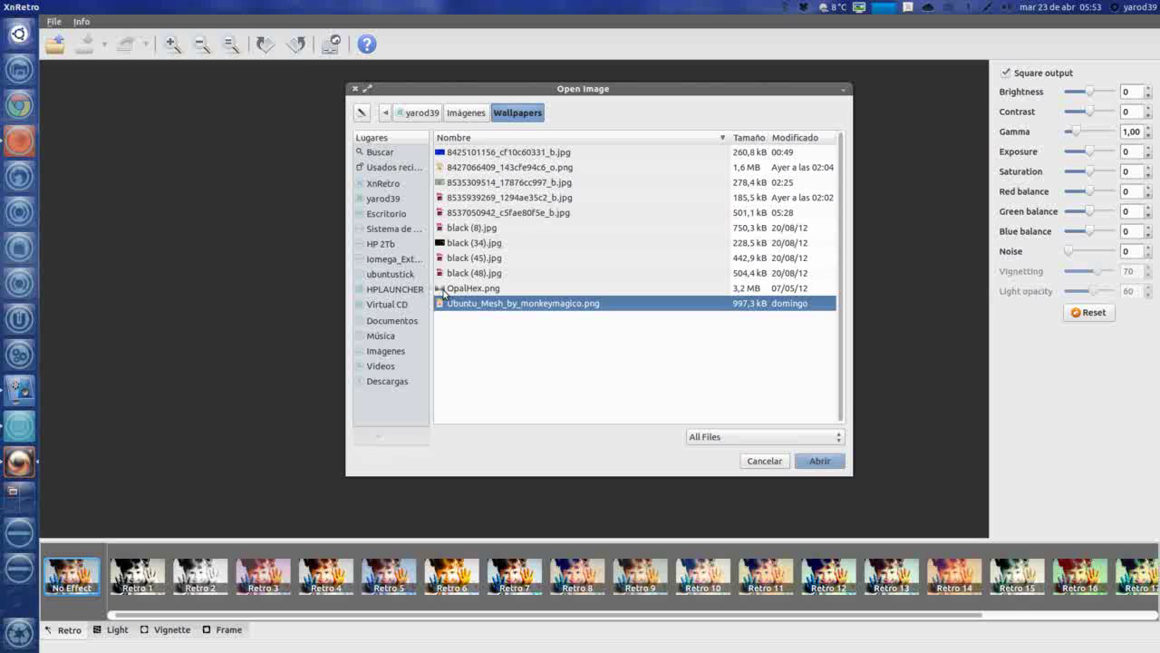
{"action": "left_click", "coordinate": [468, 200]}
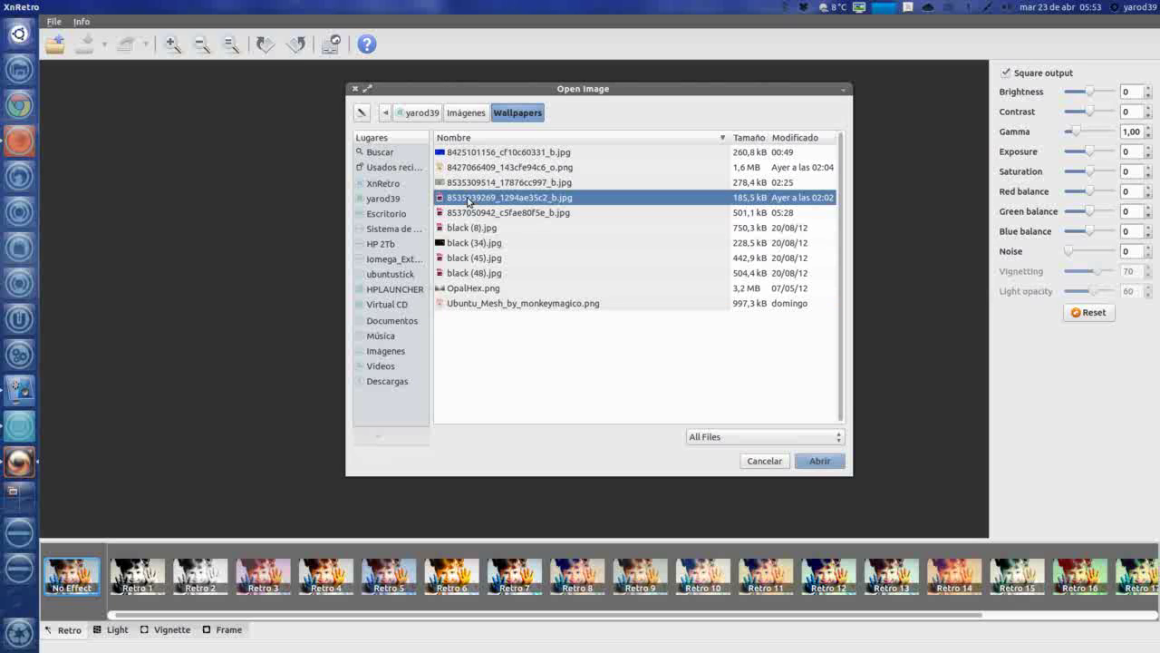
{"action": "double_click", "coordinate": [468, 200]}
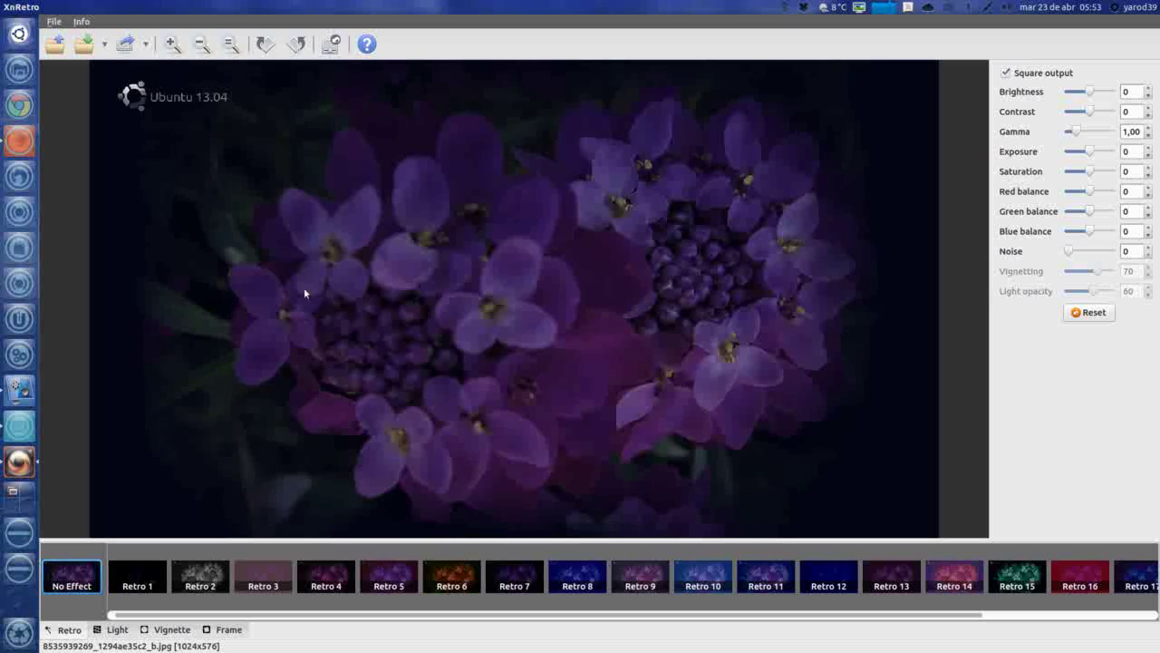
Rotate the flower photo a full turn back upright and show its share and size options
{"action": "left_click", "coordinate": [265, 43]}
{"action": "left_click", "coordinate": [265, 43]}
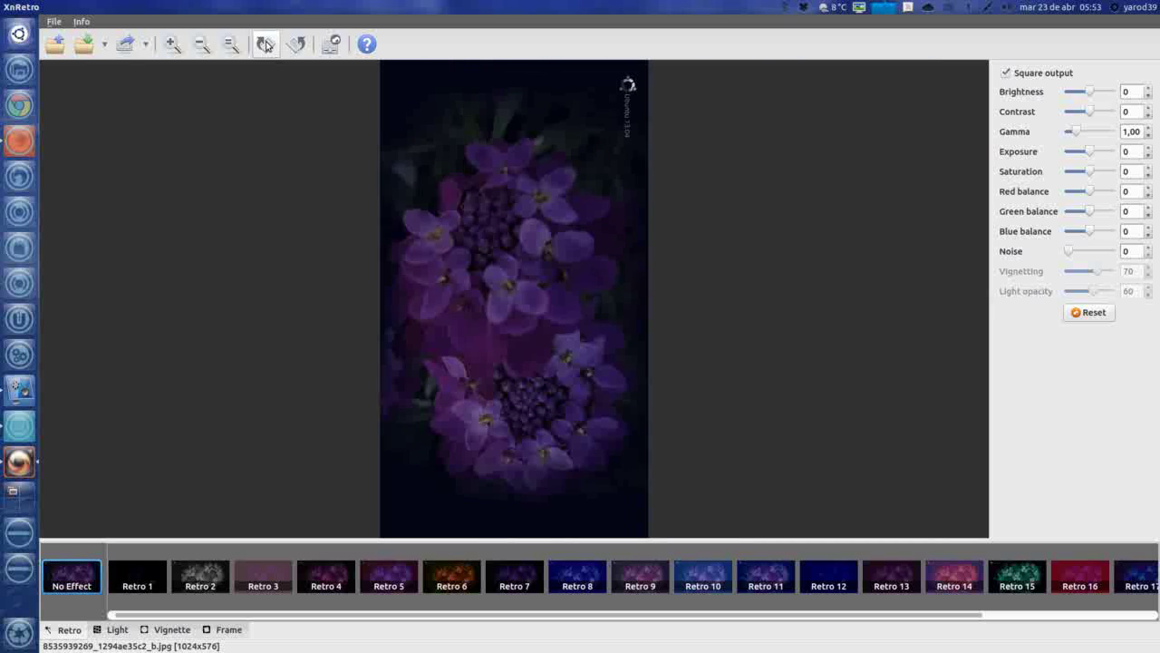
{"action": "left_click", "coordinate": [265, 44]}
{"action": "left_click", "coordinate": [265, 44]}
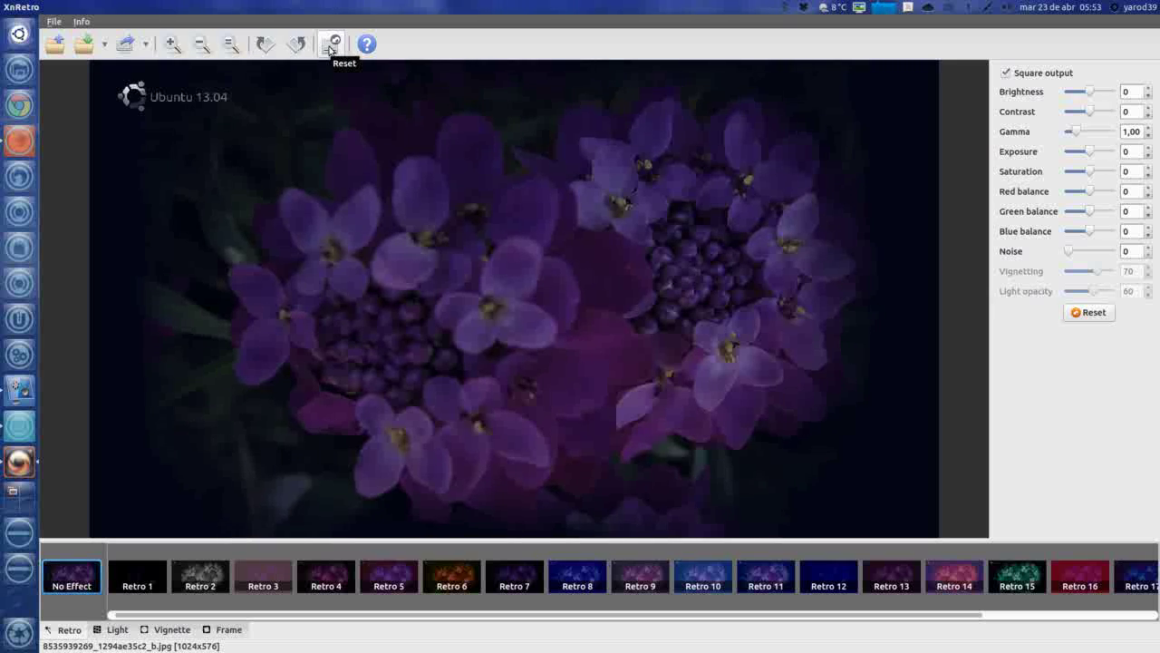
{"action": "left_click", "coordinate": [148, 45]}
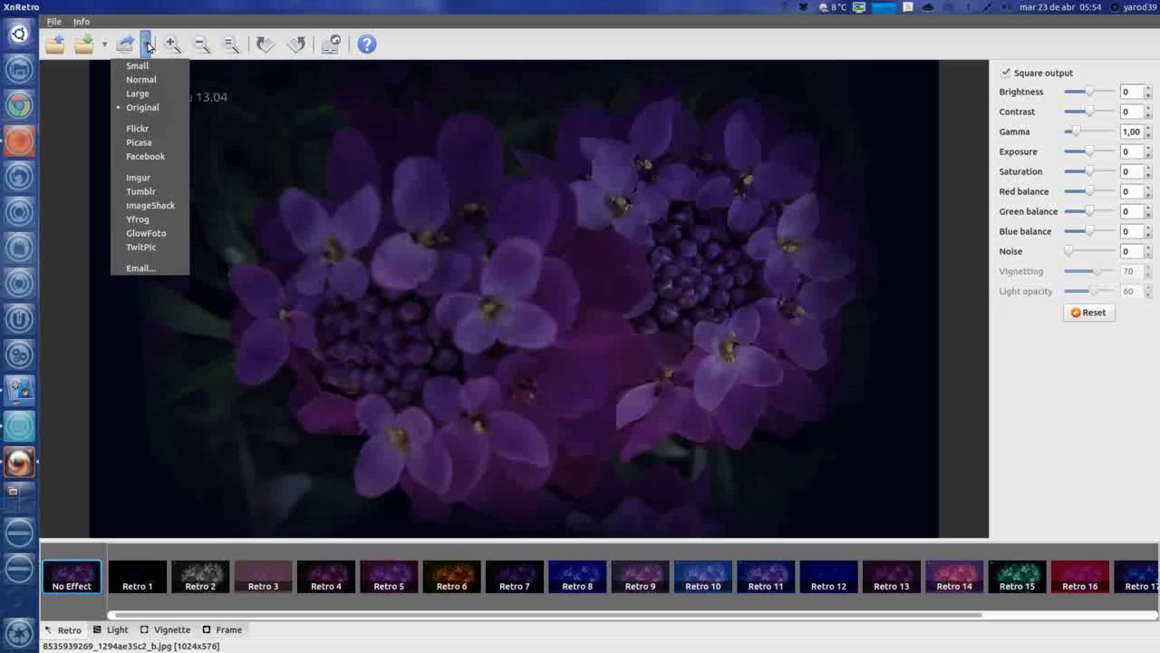
Close the share list and test the sliders, ending at brightness -1, contrast -1, noise 0
{"action": "left_click", "coordinate": [148, 47]}
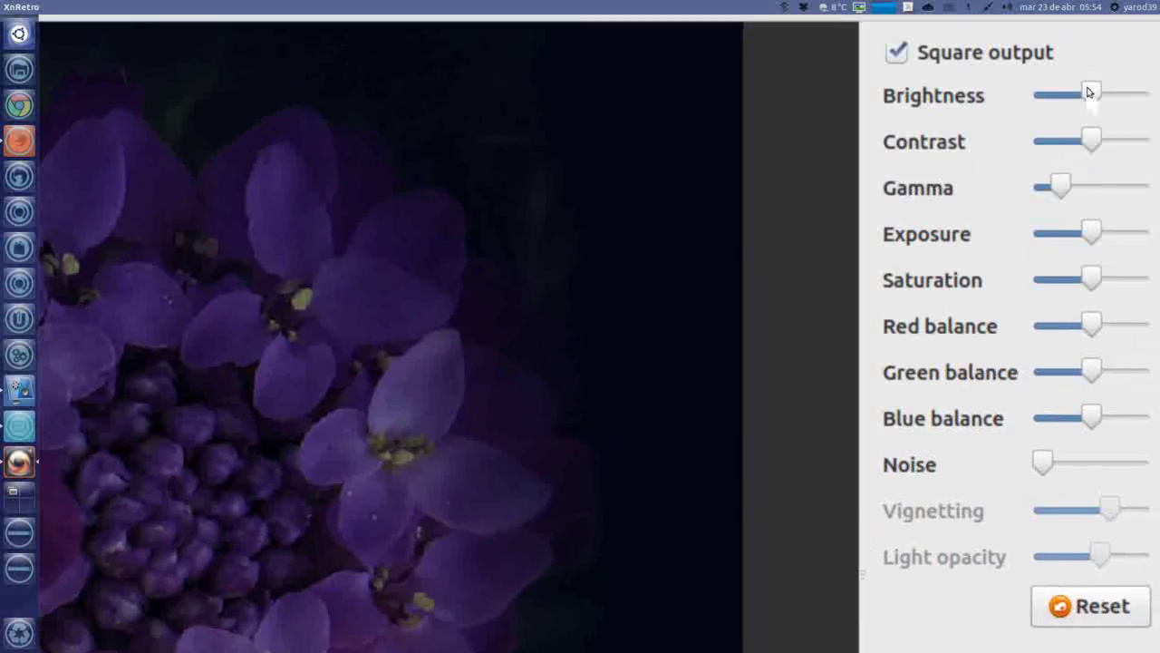
{"action": "mouse_move", "coordinate": [1088, 94]}
{"action": "left_mouse_down"}
{"action": "mouse_move", "coordinate": [1108, 90]}
{"action": "mouse_move", "coordinate": [1069, 101]}
{"action": "left_mouse_up"}
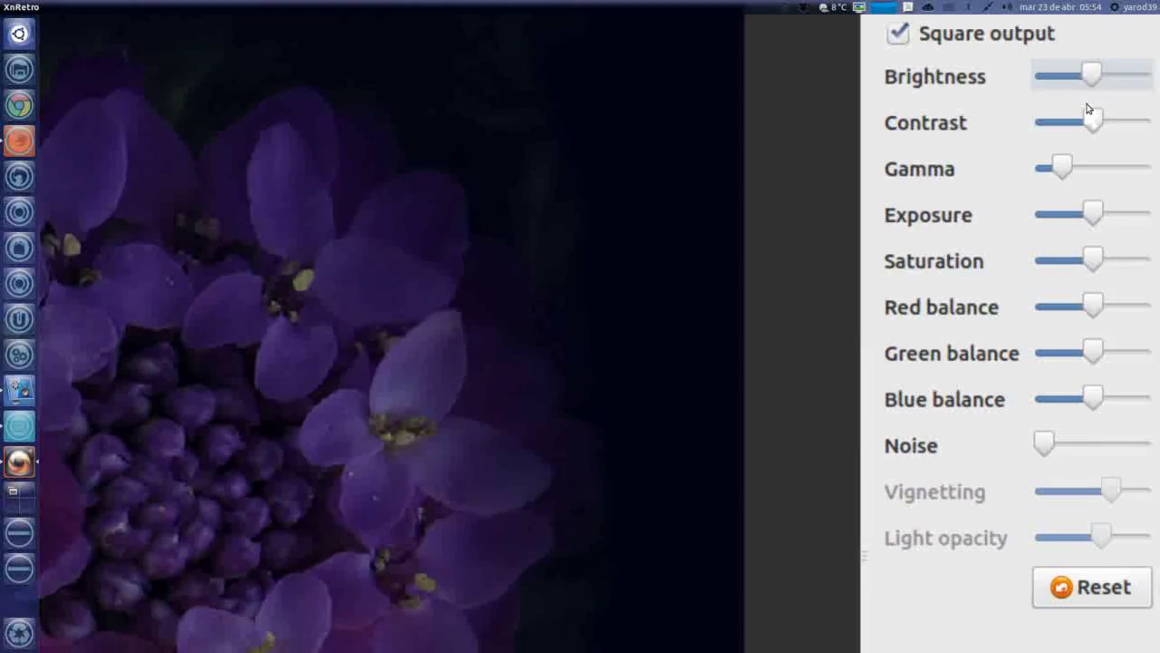
{"action": "mouse_move", "coordinate": [1070, 146]}
{"action": "left_mouse_down"}
{"action": "mouse_move", "coordinate": [1104, 145]}
{"action": "mouse_move", "coordinate": [1072, 119]}
{"action": "left_mouse_up"}
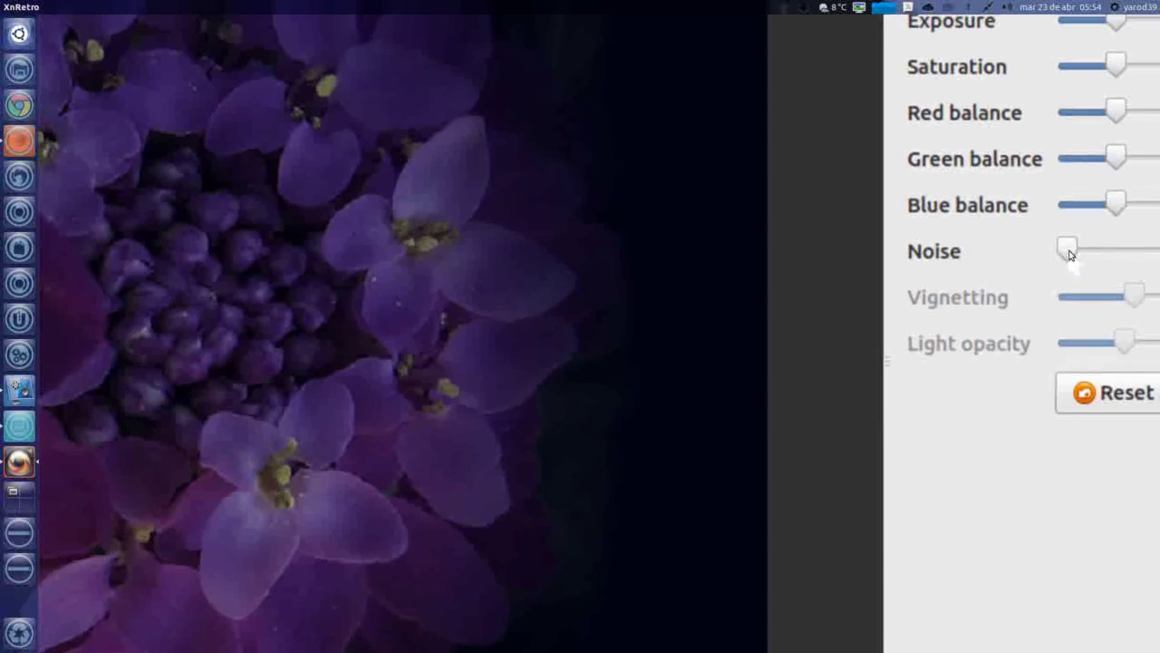
{"action": "mouse_move", "coordinate": [1072, 252]}
{"action": "left_mouse_down"}
{"action": "mouse_move", "coordinate": [1148, 254]}
{"action": "mouse_move", "coordinate": [1007, 254]}
{"action": "left_mouse_up"}
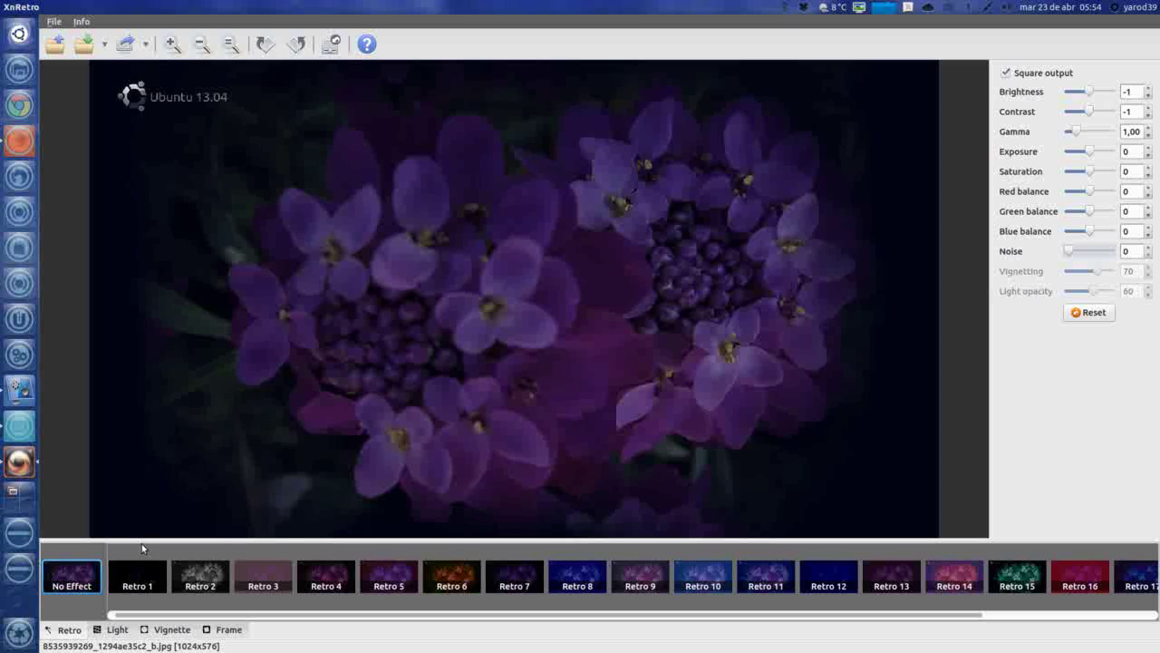
Preview Retro presets 1 through 20 on the flower photo in turn
{"action": "left_click", "coordinate": [138, 580]}
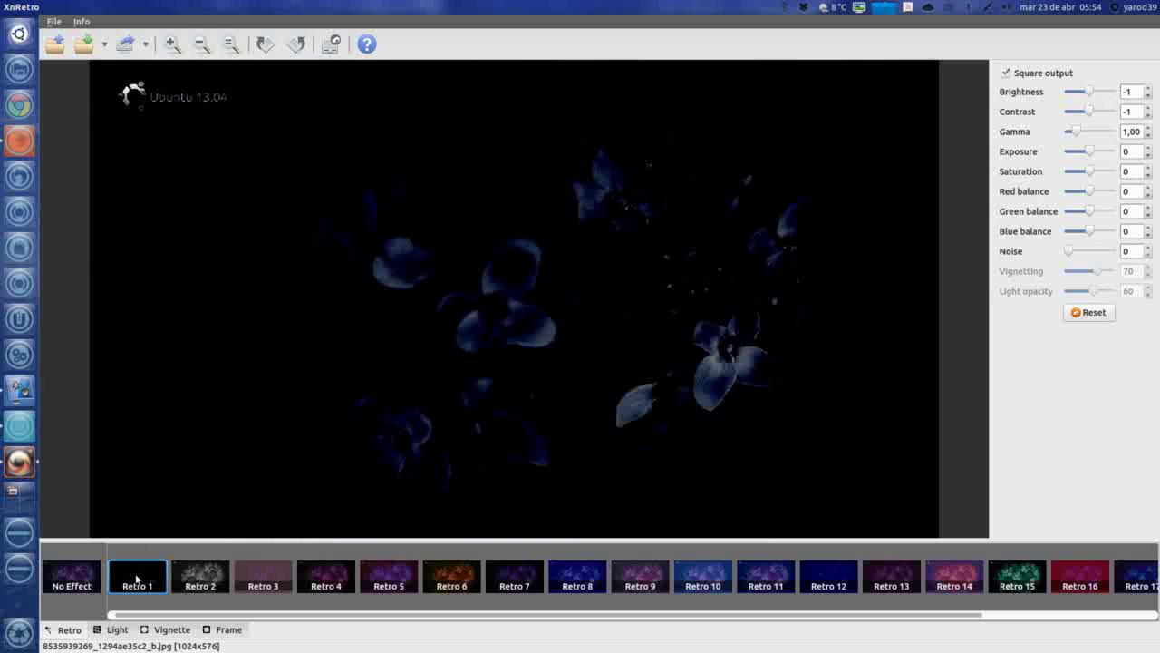
{"action": "left_click", "coordinate": [186, 577]}
{"action": "left_click", "coordinate": [268, 581]}
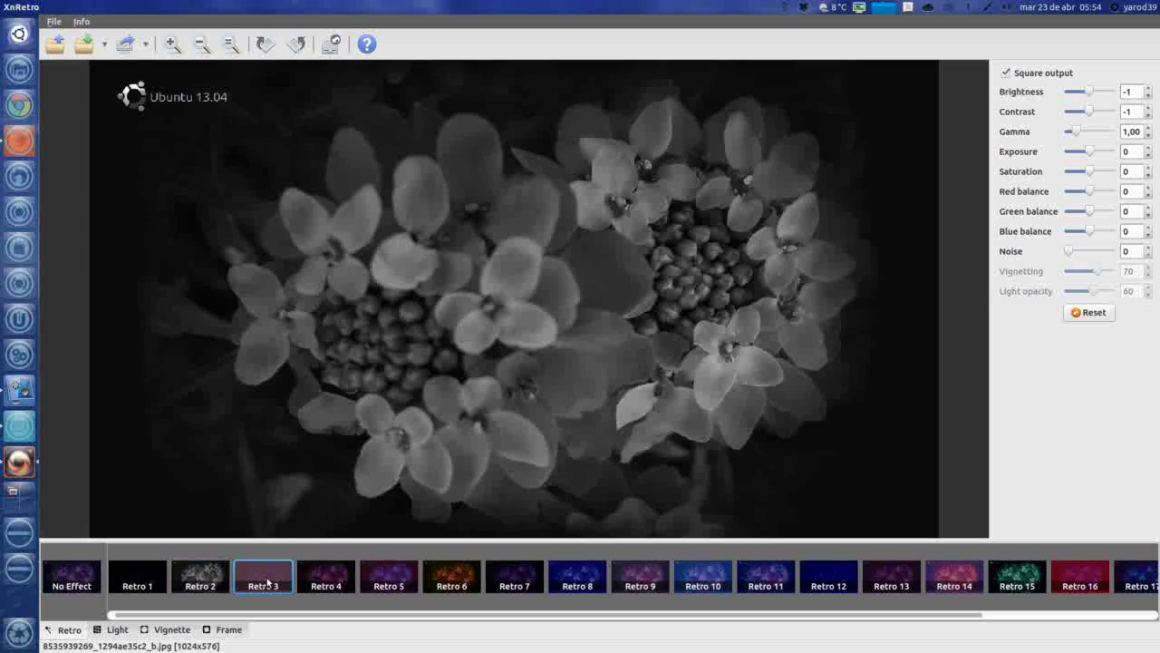
{"action": "left_click", "coordinate": [329, 586]}
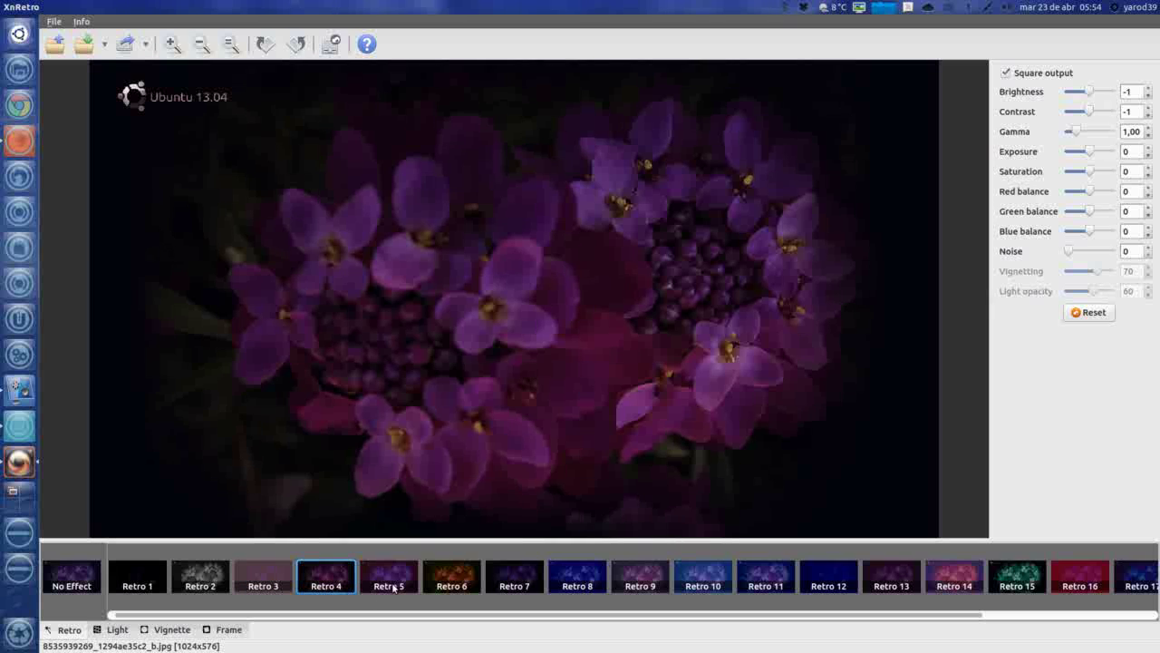
{"action": "left_click", "coordinate": [395, 588]}
{"action": "left_click", "coordinate": [445, 585]}
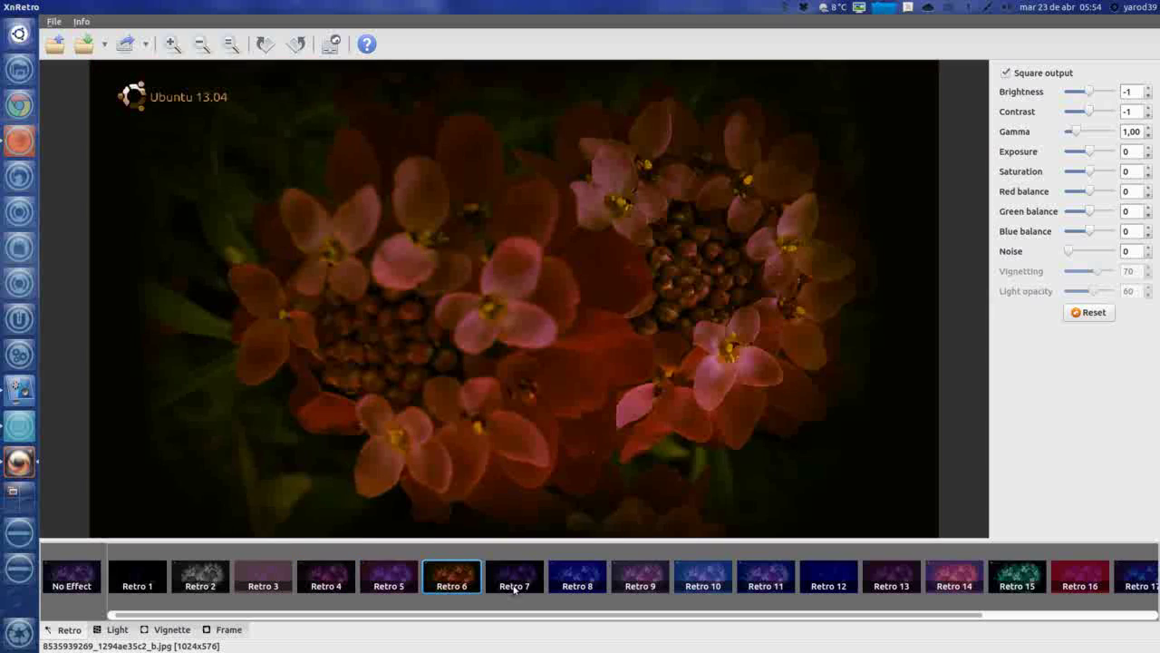
{"action": "left_click", "coordinate": [515, 585]}
{"action": "left_click", "coordinate": [585, 577]}
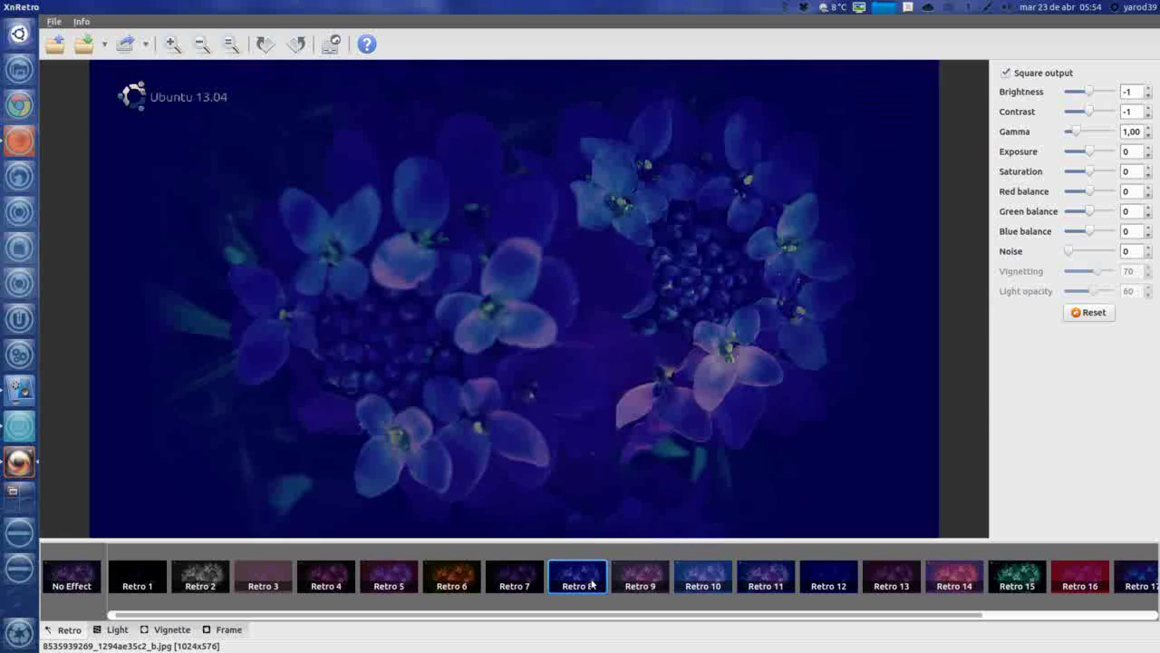
{"action": "left_click", "coordinate": [645, 580]}
{"action": "left_click", "coordinate": [683, 581]}
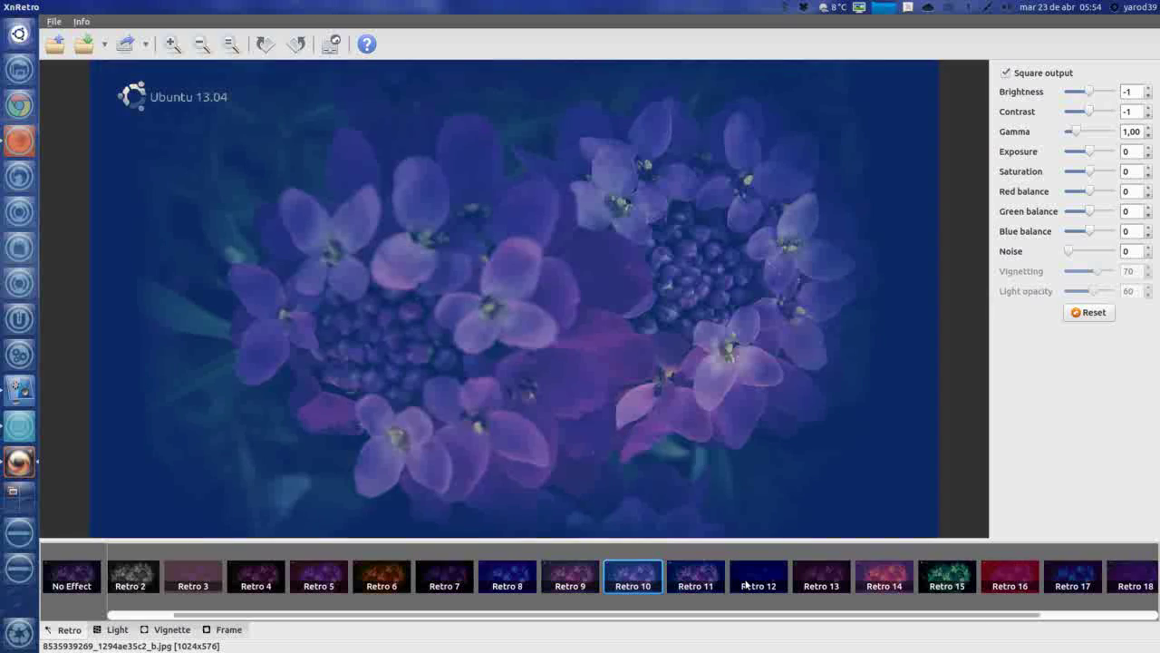
{"action": "left_click", "coordinate": [753, 585]}
{"action": "left_click", "coordinate": [815, 578]}
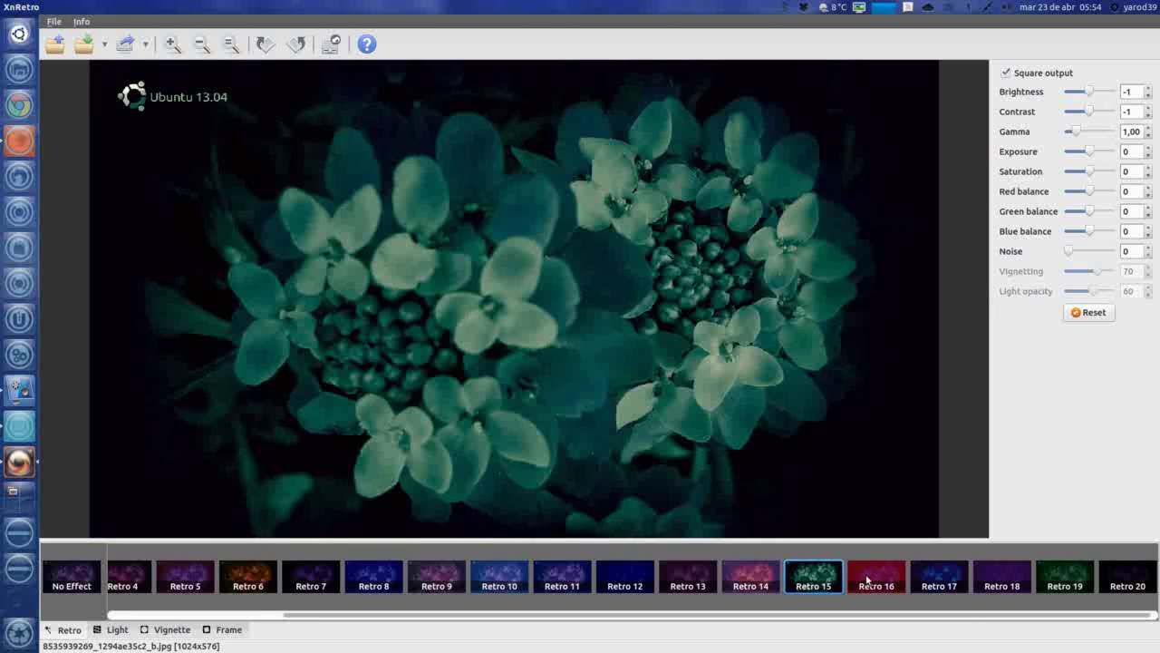
{"action": "left_click", "coordinate": [869, 582]}
{"action": "left_click", "coordinate": [934, 577]}
{"action": "left_click", "coordinate": [1025, 584]}
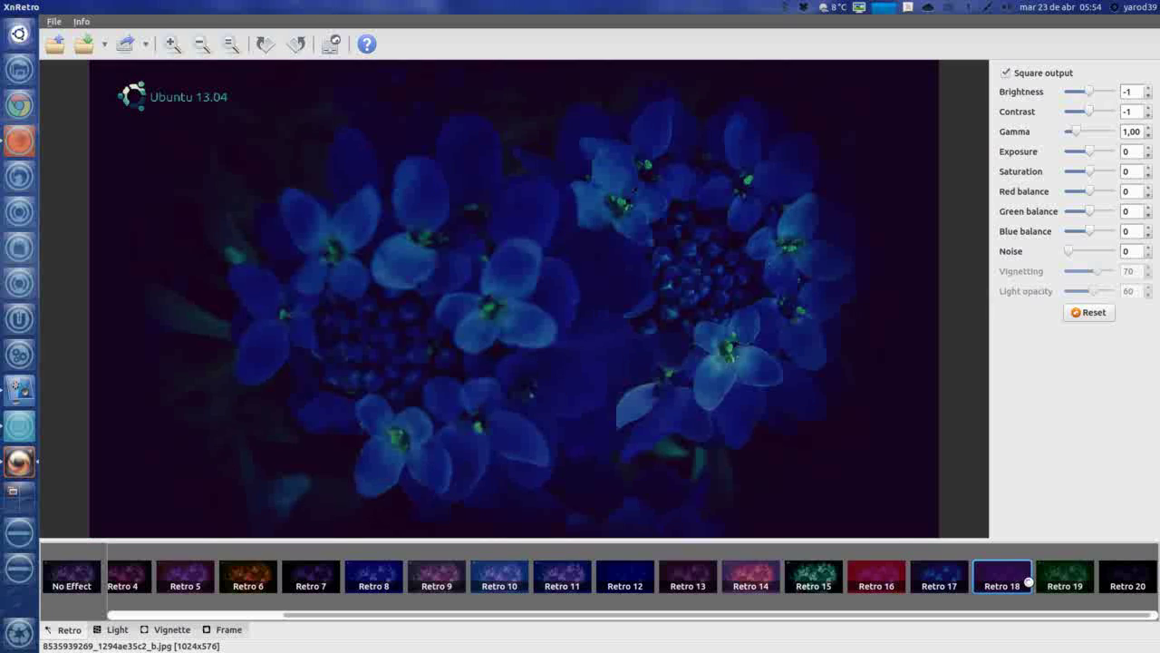
{"action": "left_click", "coordinate": [1065, 579]}
{"action": "left_click", "coordinate": [1120, 578]}
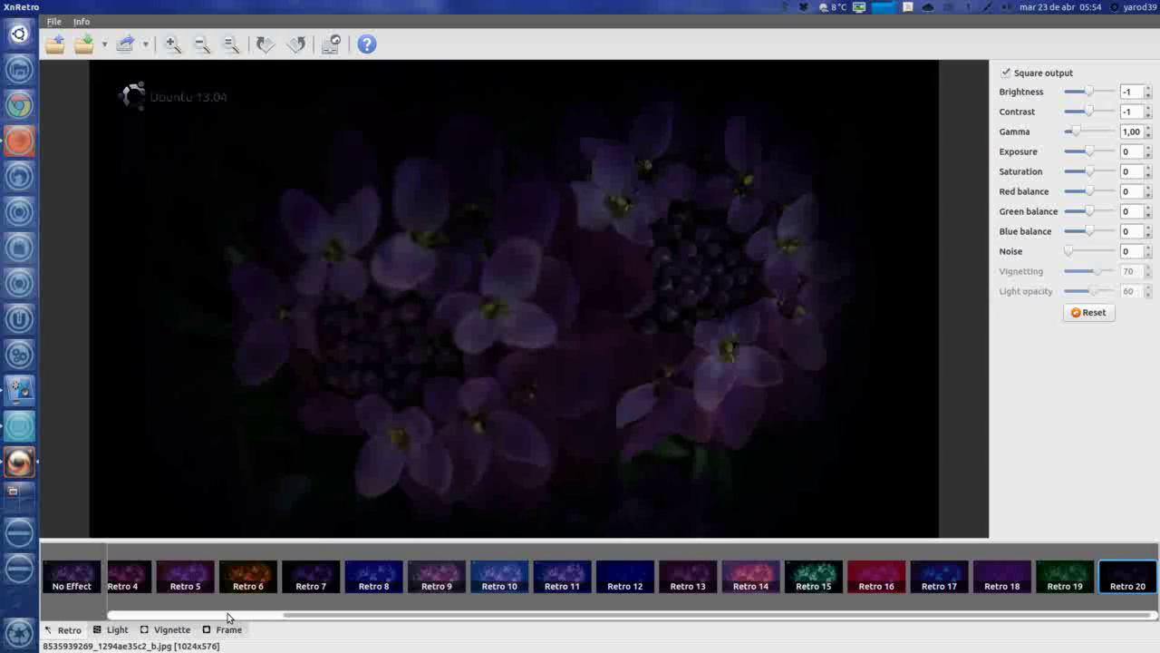
Preview the Retro presets again, finishing on Retro 20 with the Light overlays listed
{"action": "left_click", "coordinate": [228, 614]}
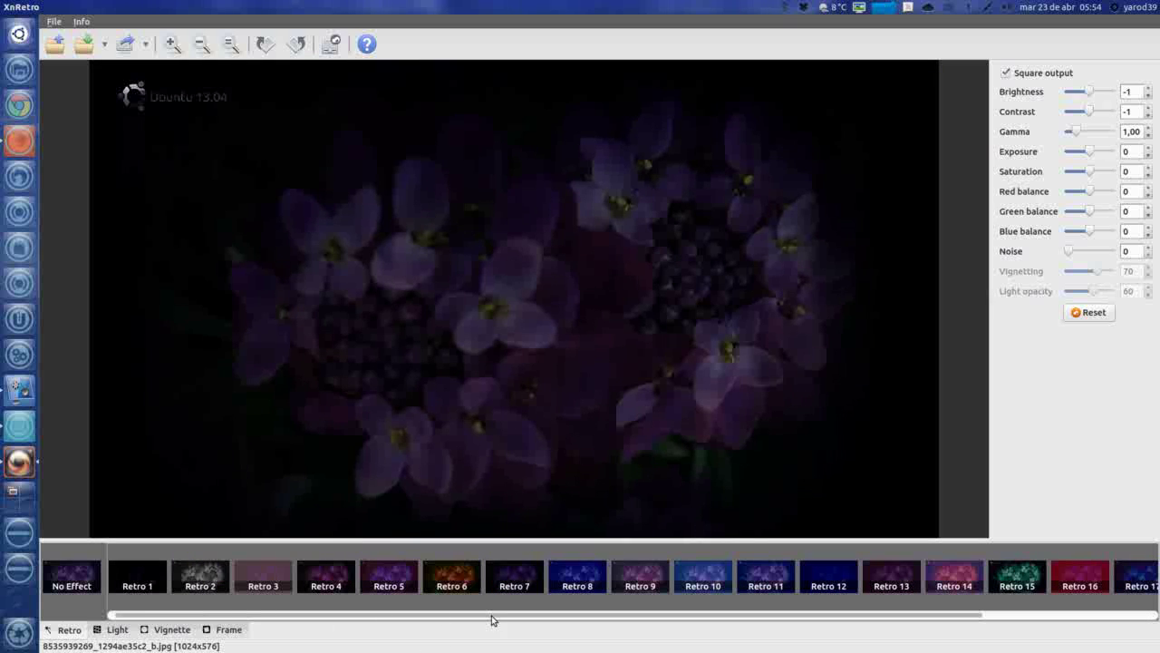
{"action": "left_click", "coordinate": [335, 586]}
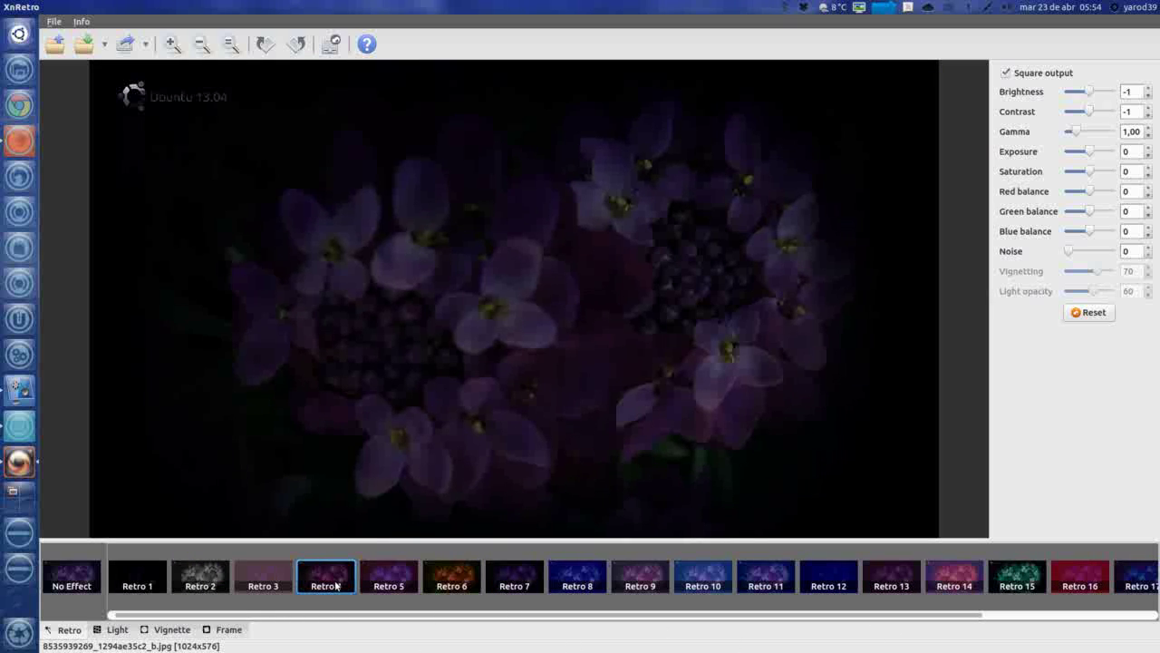
{"action": "left_click", "coordinate": [388, 580]}
{"action": "left_click", "coordinate": [459, 590]}
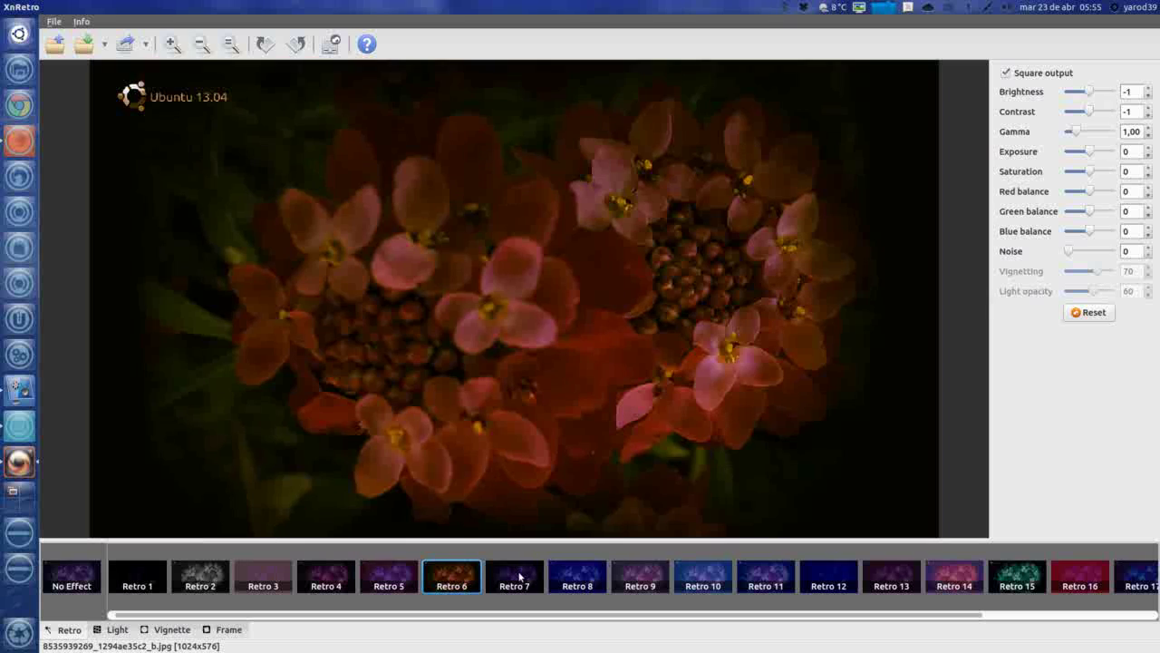
{"action": "left_click", "coordinate": [519, 577]}
{"action": "left_click", "coordinate": [568, 581]}
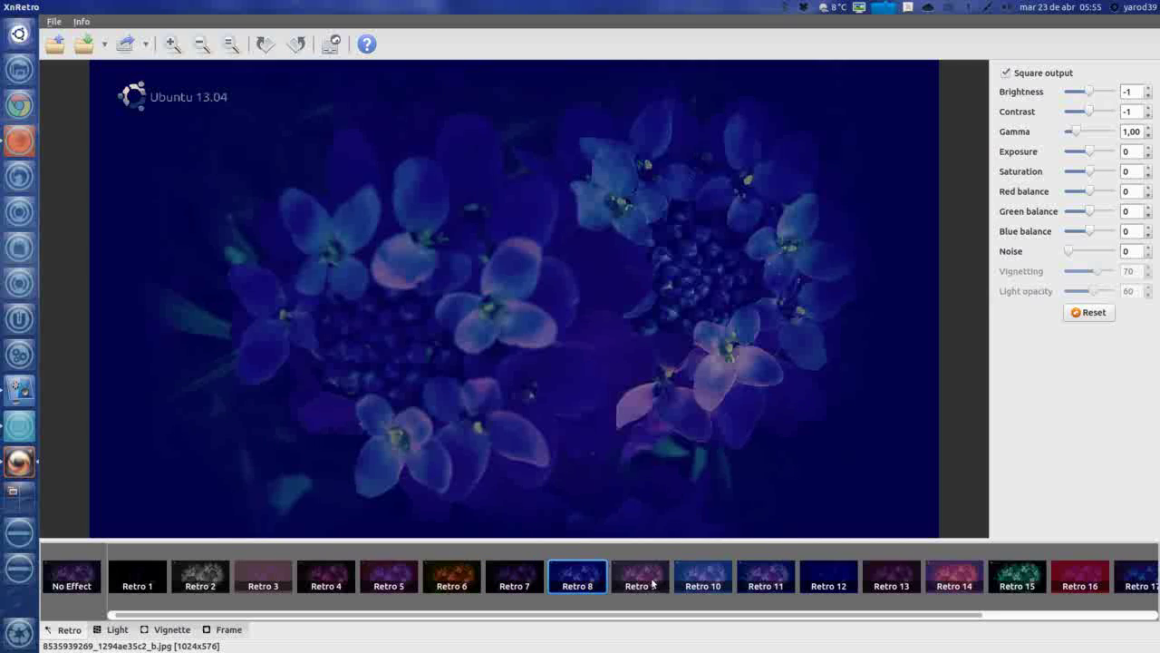
{"action": "left_click", "coordinate": [653, 584]}
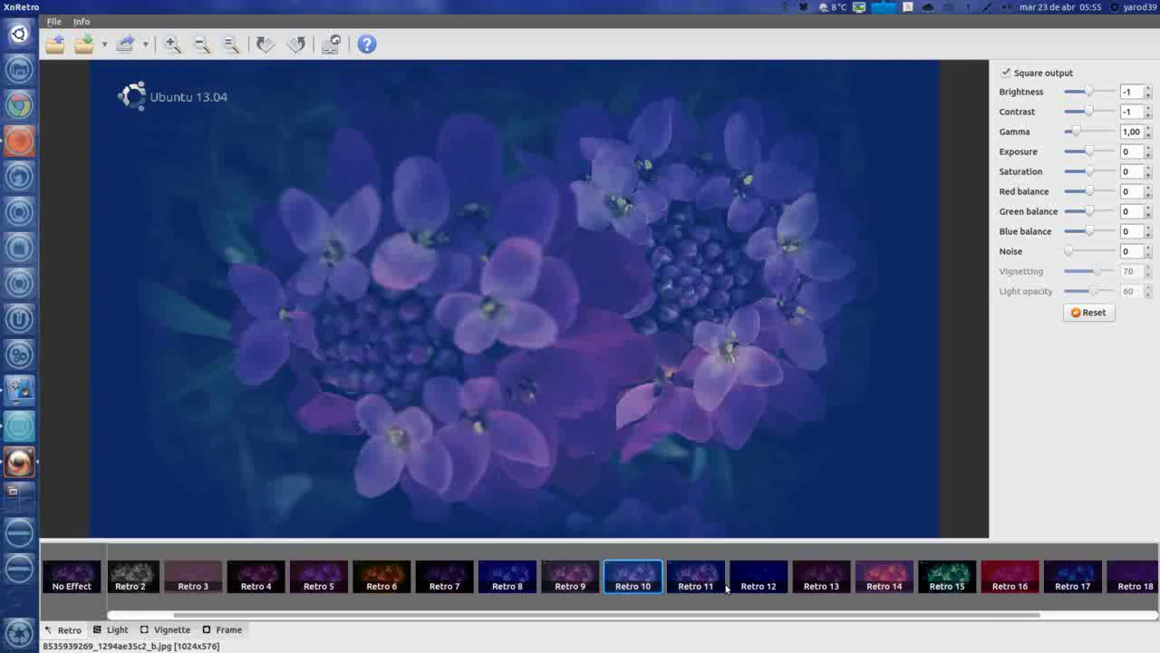
{"action": "left_click", "coordinate": [723, 587]}
{"action": "left_click", "coordinate": [749, 586]}
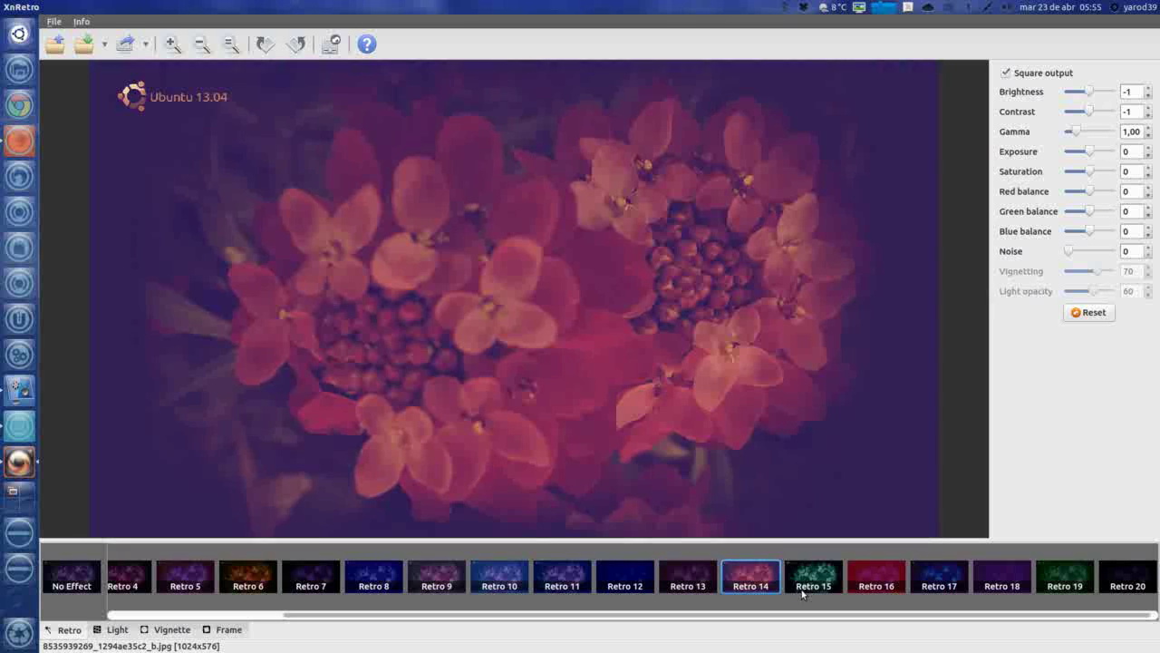
{"action": "left_click", "coordinate": [813, 585]}
{"action": "left_click", "coordinate": [875, 582]}
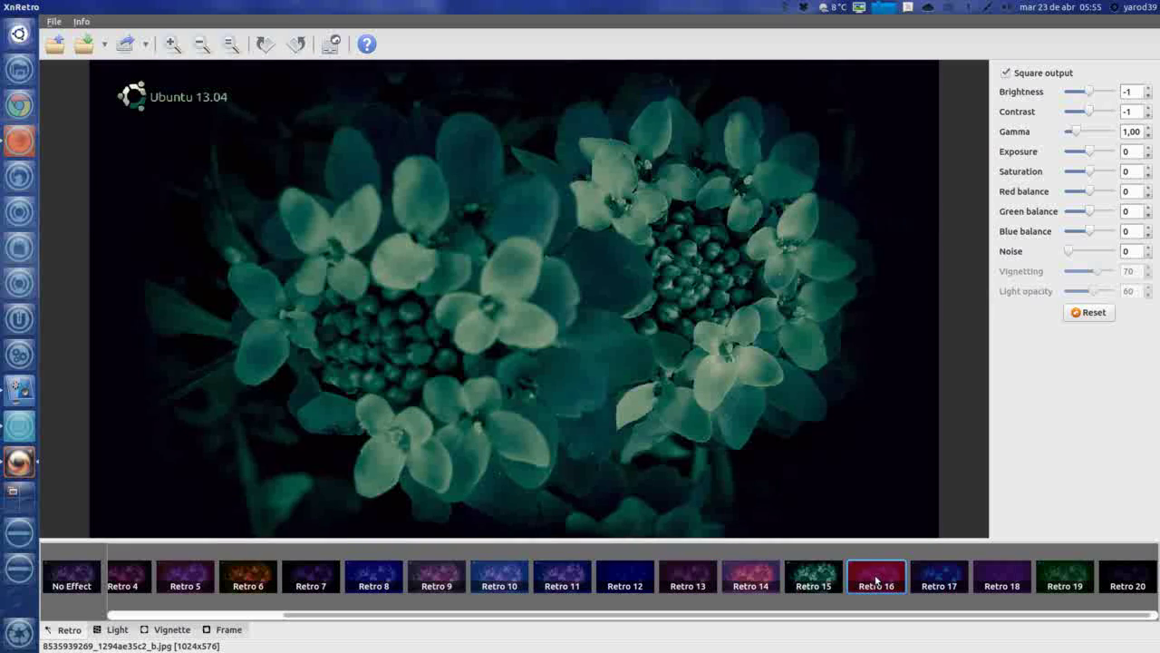
{"action": "left_click", "coordinate": [942, 571]}
{"action": "left_click", "coordinate": [1002, 582]}
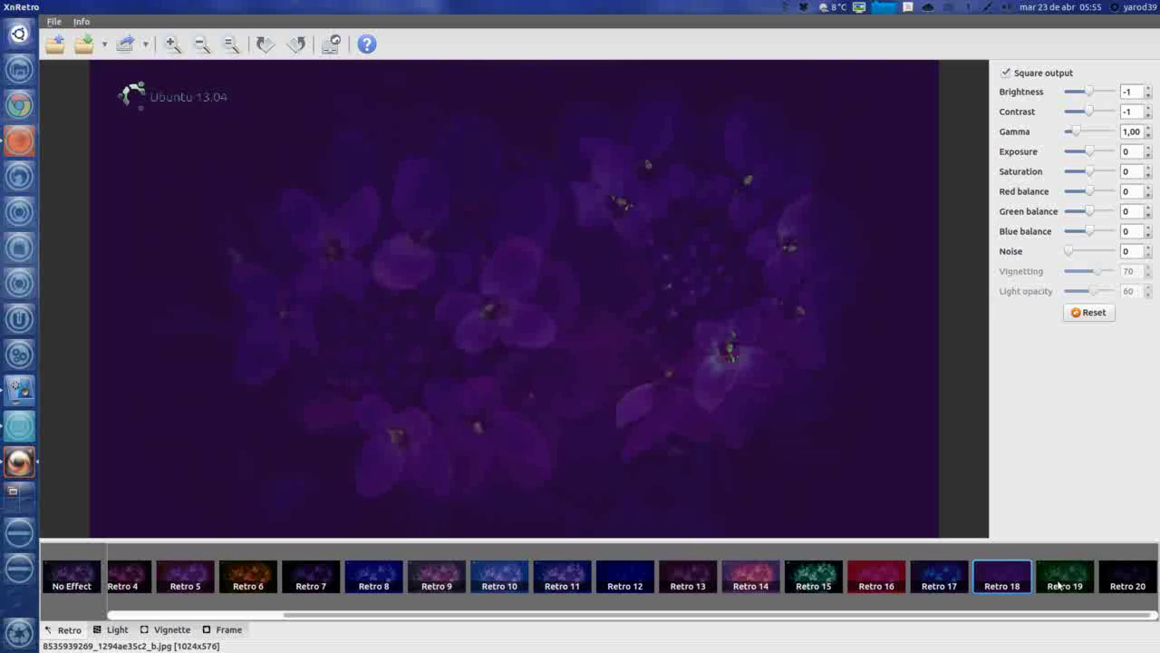
{"action": "left_click", "coordinate": [1058, 585]}
{"action": "left_click", "coordinate": [1131, 574]}
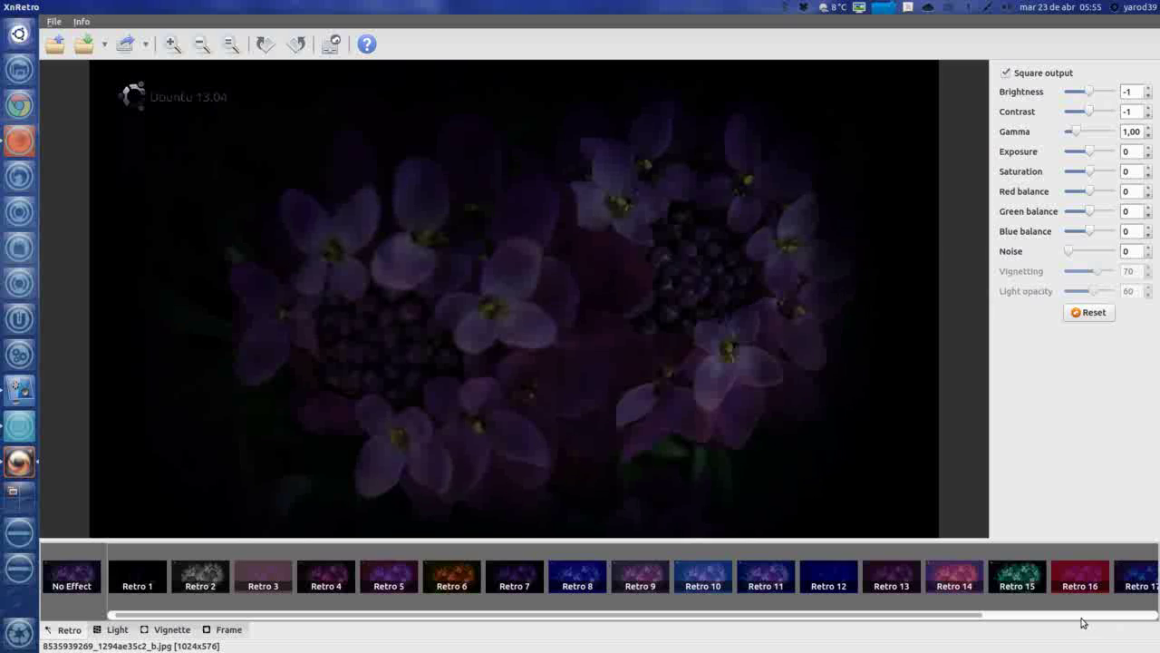
{"action": "left_click", "coordinate": [1063, 616]}
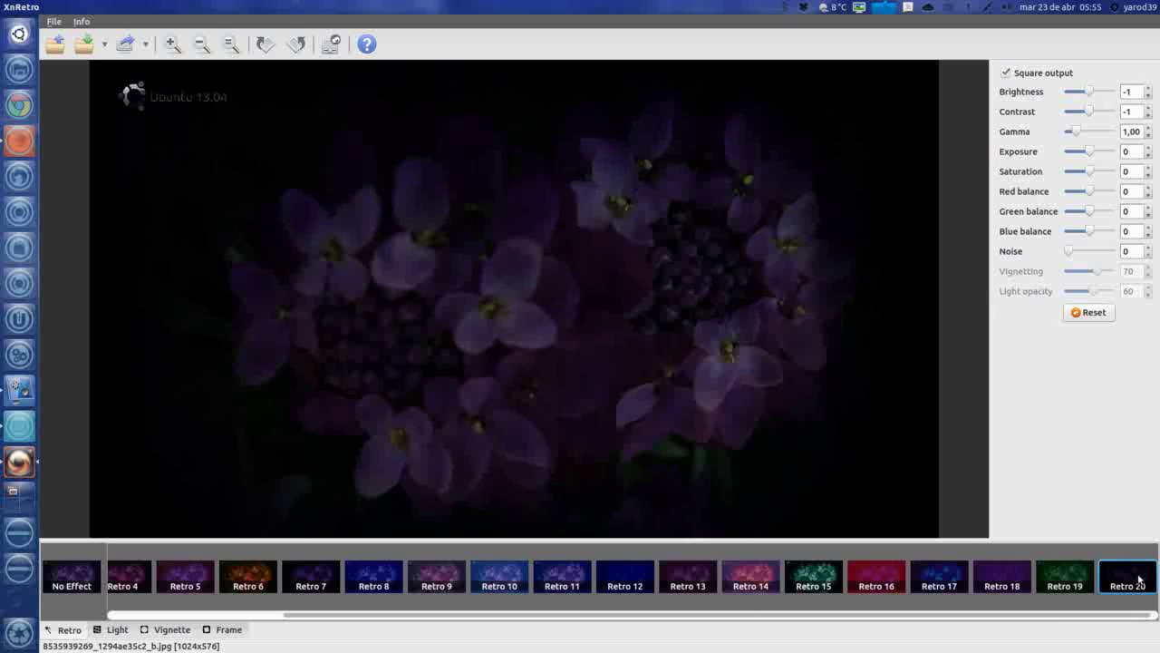
{"action": "left_click", "coordinate": [113, 629]}
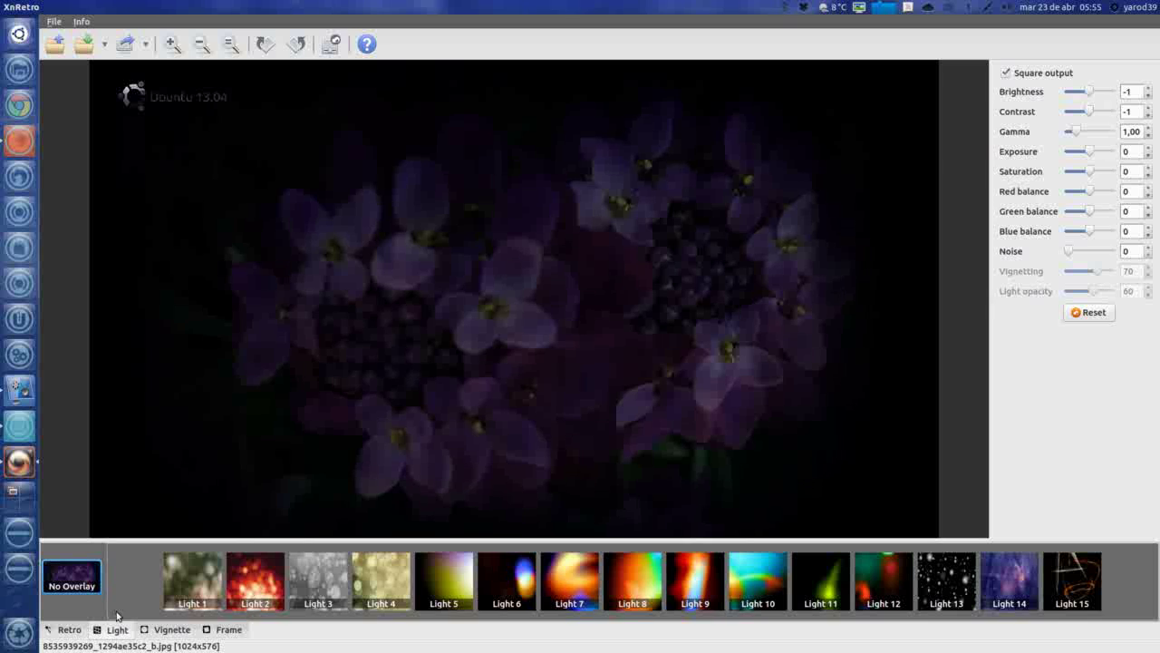
Preview the Light 1 through Light 8 overlays on the flower photo
{"action": "left_click", "coordinate": [71, 629]}
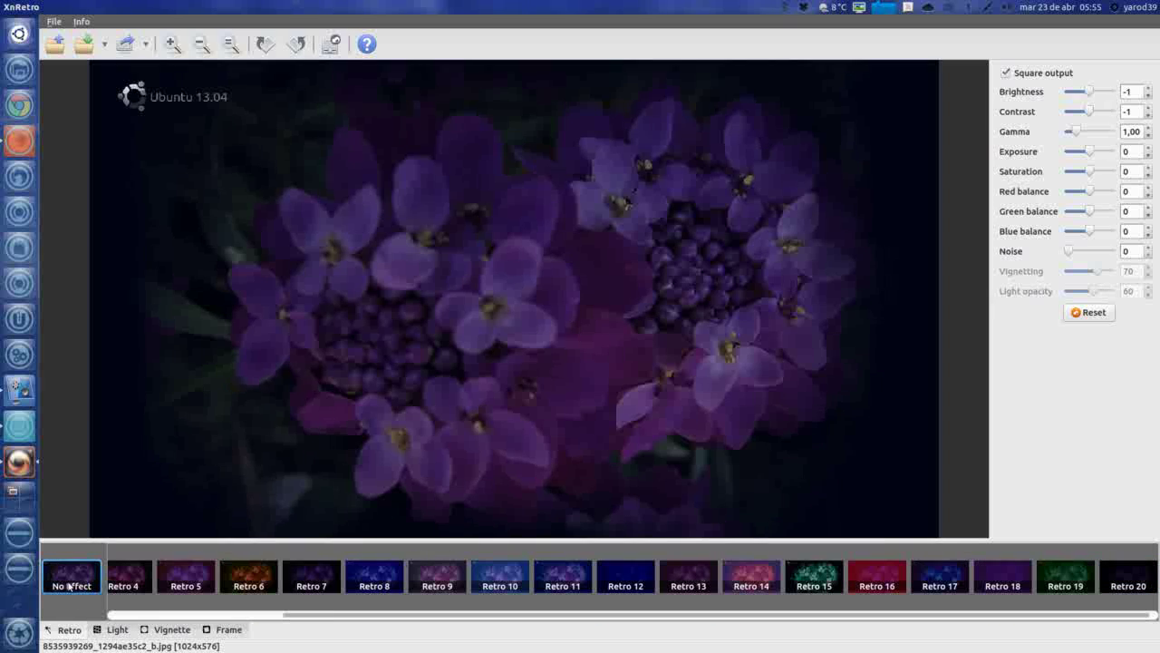
{"action": "left_click", "coordinate": [119, 630]}
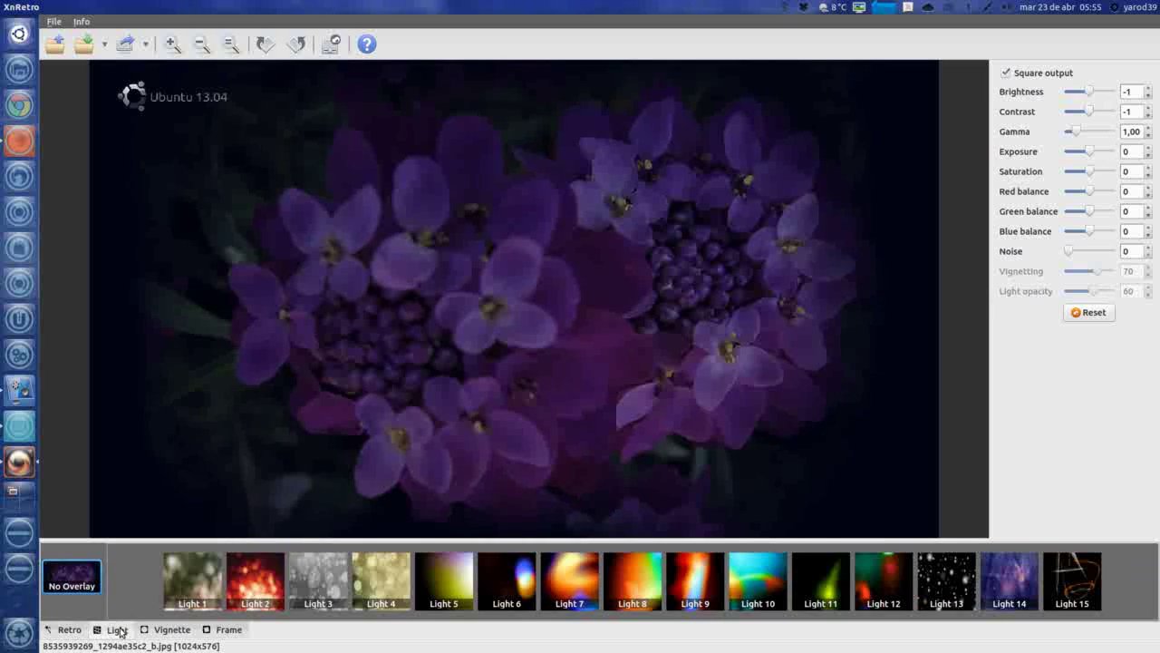
{"action": "left_click", "coordinate": [189, 575]}
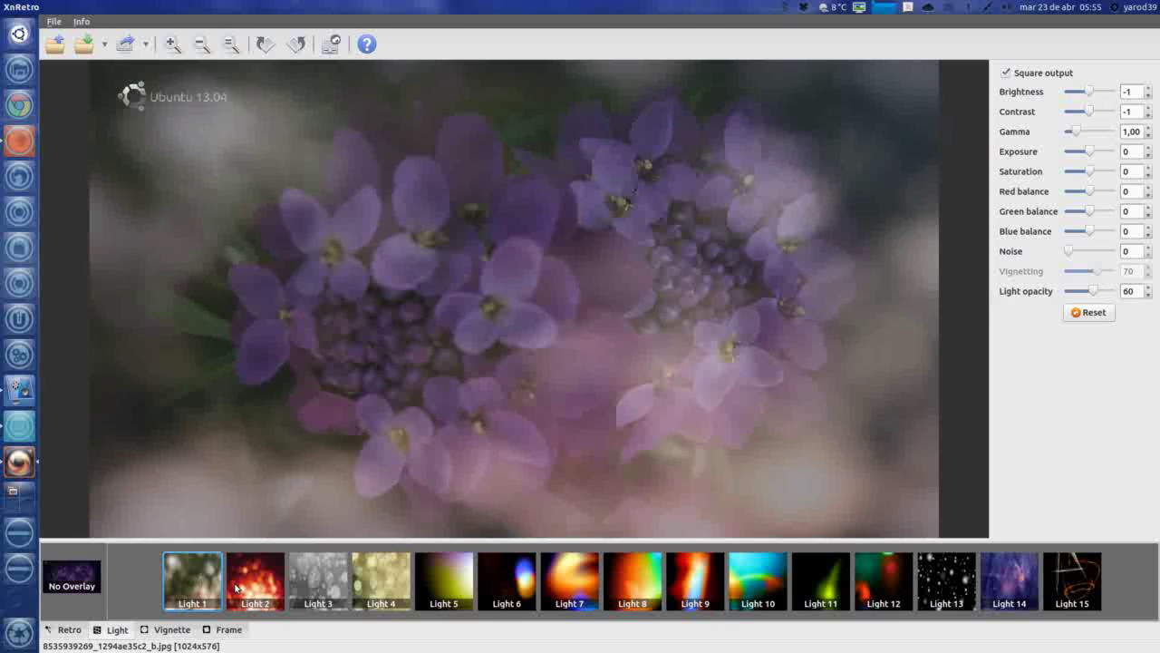
{"action": "left_click", "coordinate": [243, 589]}
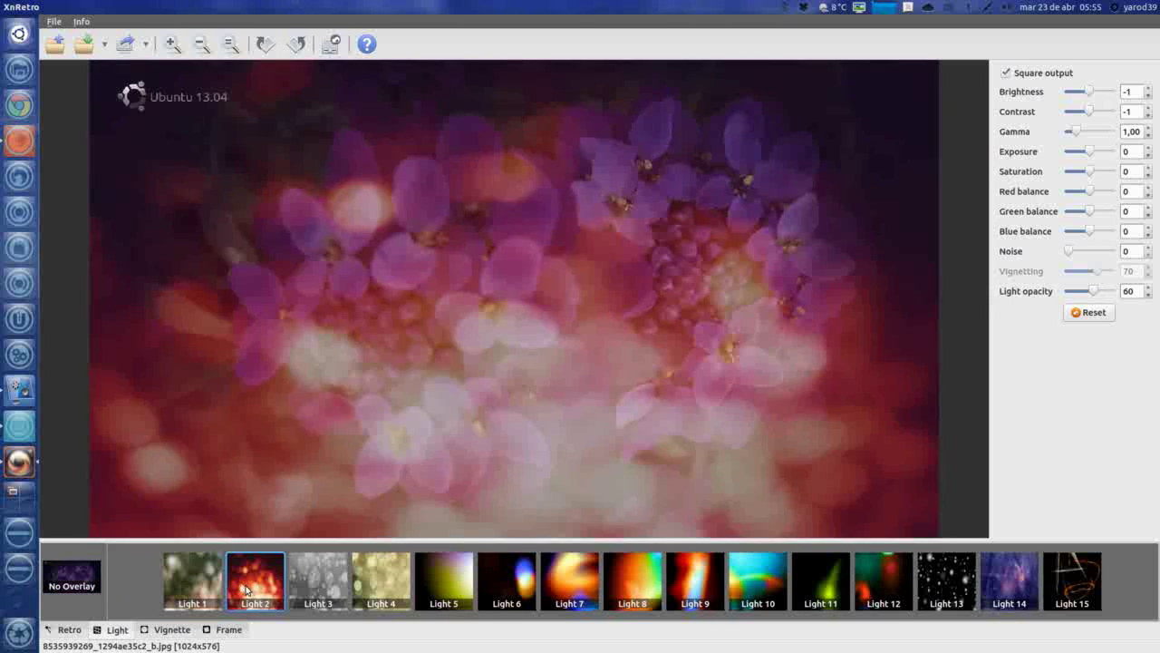
{"action": "left_click", "coordinate": [316, 579]}
{"action": "left_click", "coordinate": [381, 568]}
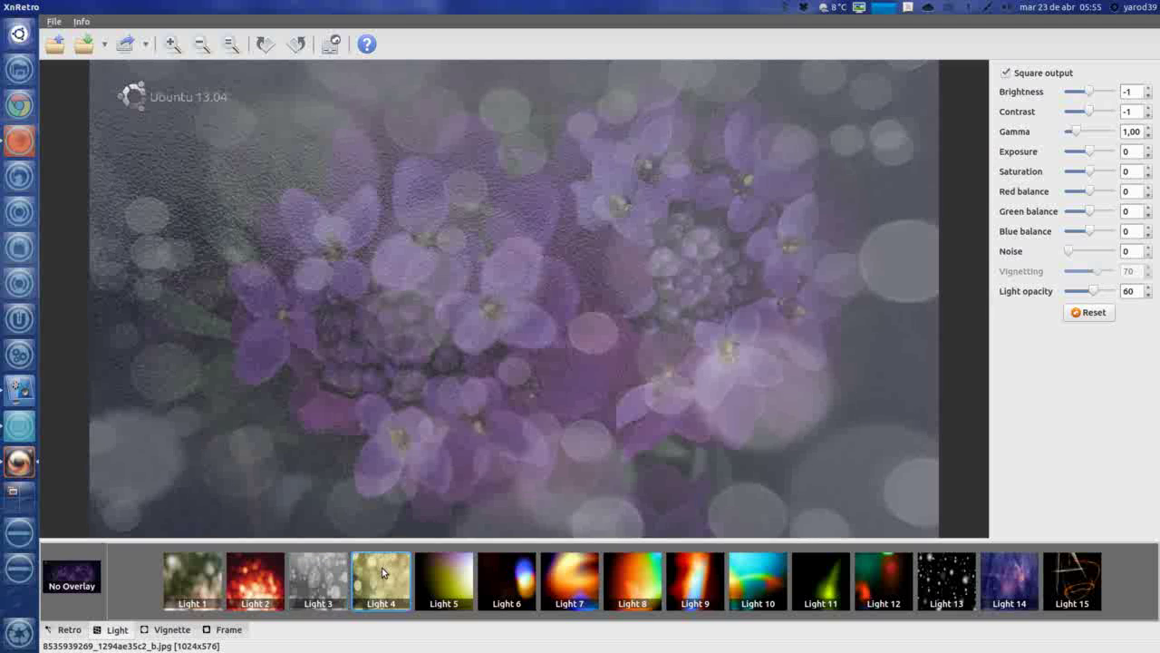
{"action": "left_click", "coordinate": [438, 581]}
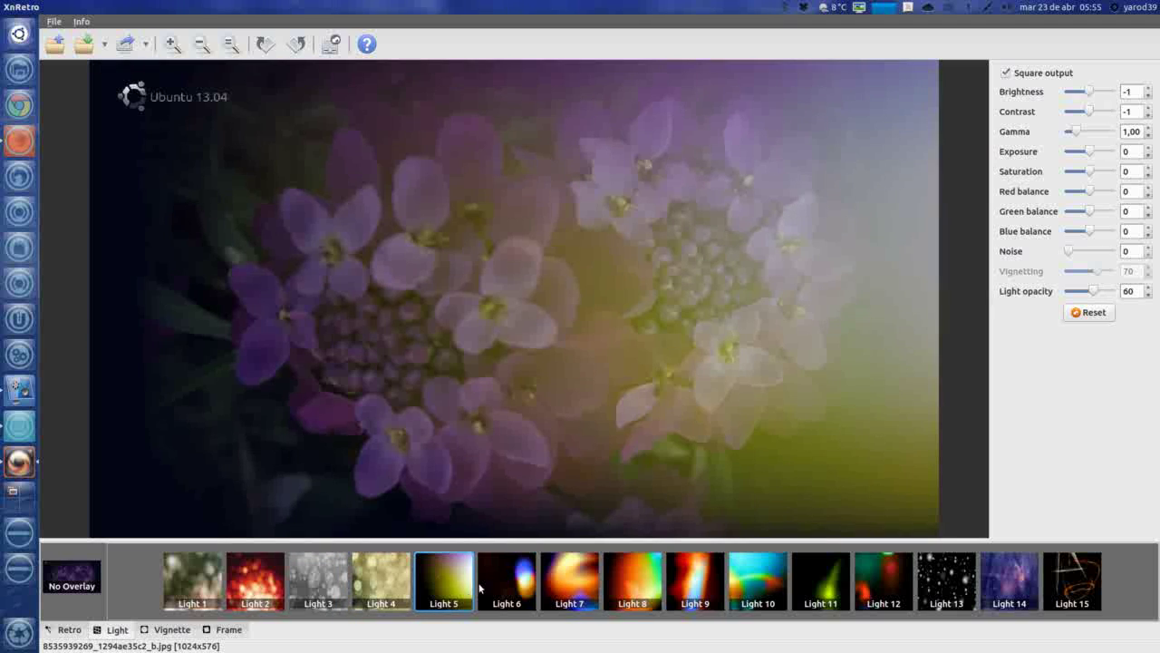
{"action": "left_click", "coordinate": [510, 580]}
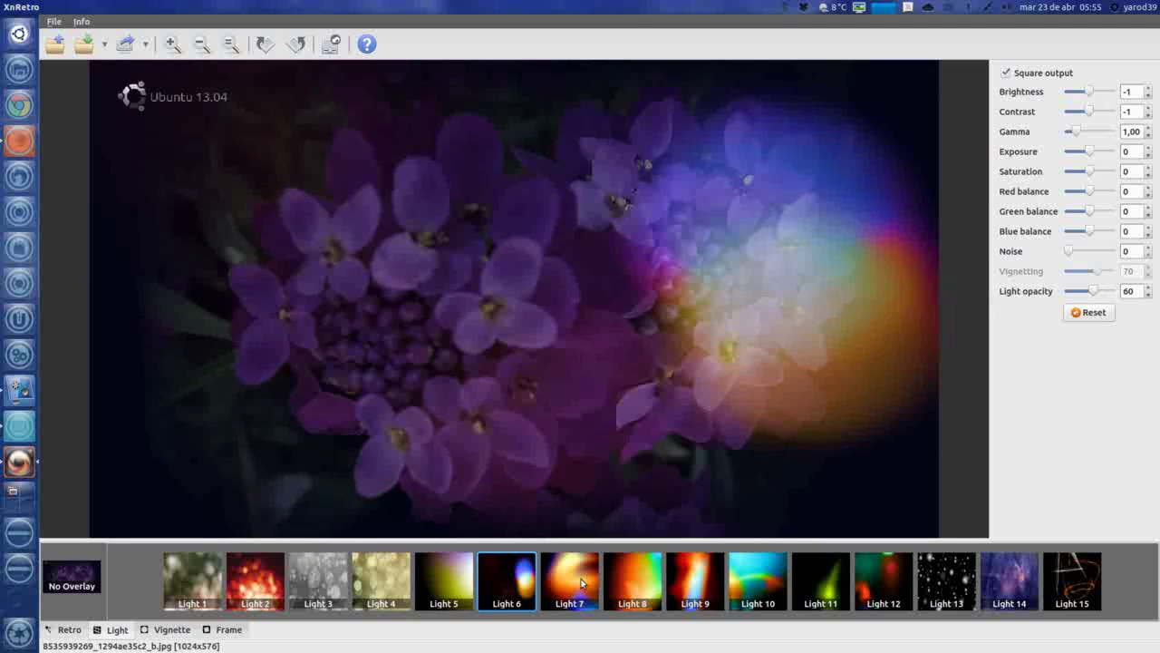
{"action": "left_click", "coordinate": [581, 578]}
{"action": "left_click", "coordinate": [642, 587]}
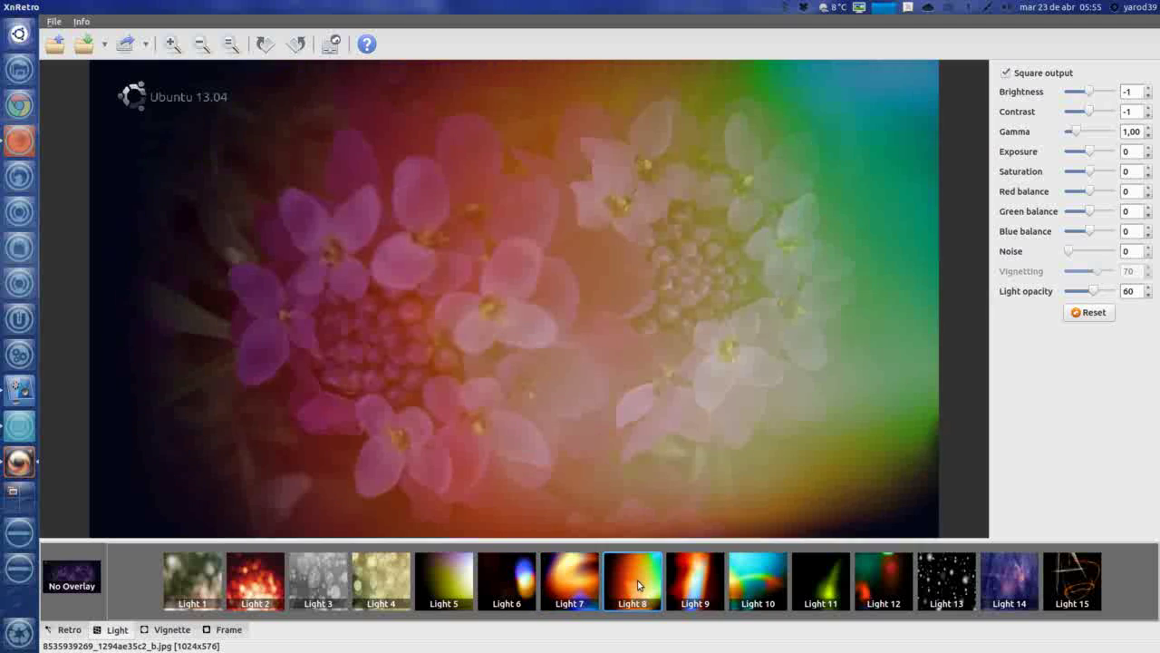
Preview Light 9 through Light 15, then set No Overlay and show the vignette presets
{"action": "left_click", "coordinate": [685, 582]}
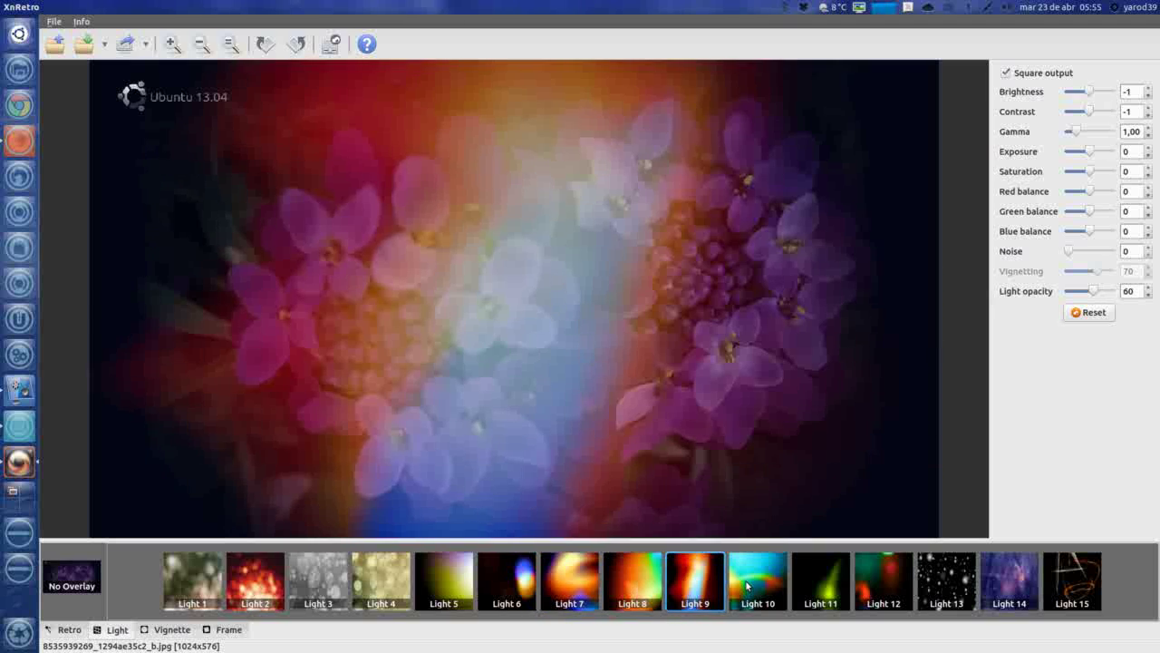
{"action": "left_click", "coordinate": [748, 587]}
{"action": "left_click", "coordinate": [812, 587]}
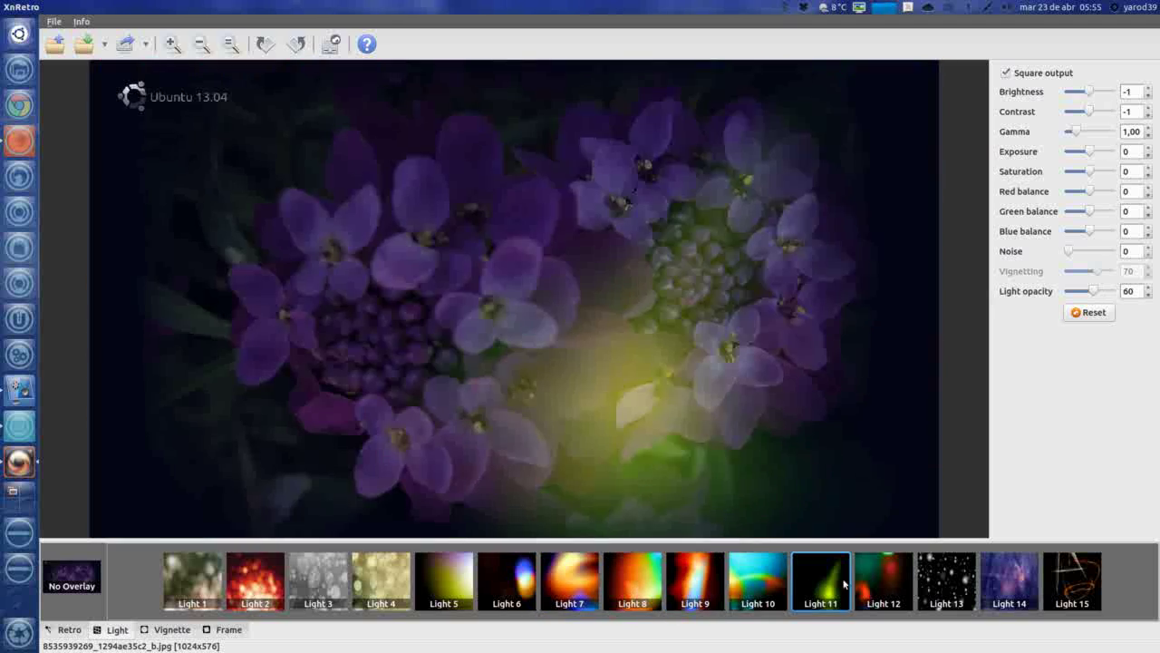
{"action": "left_click", "coordinate": [874, 589]}
{"action": "left_click", "coordinate": [941, 590]}
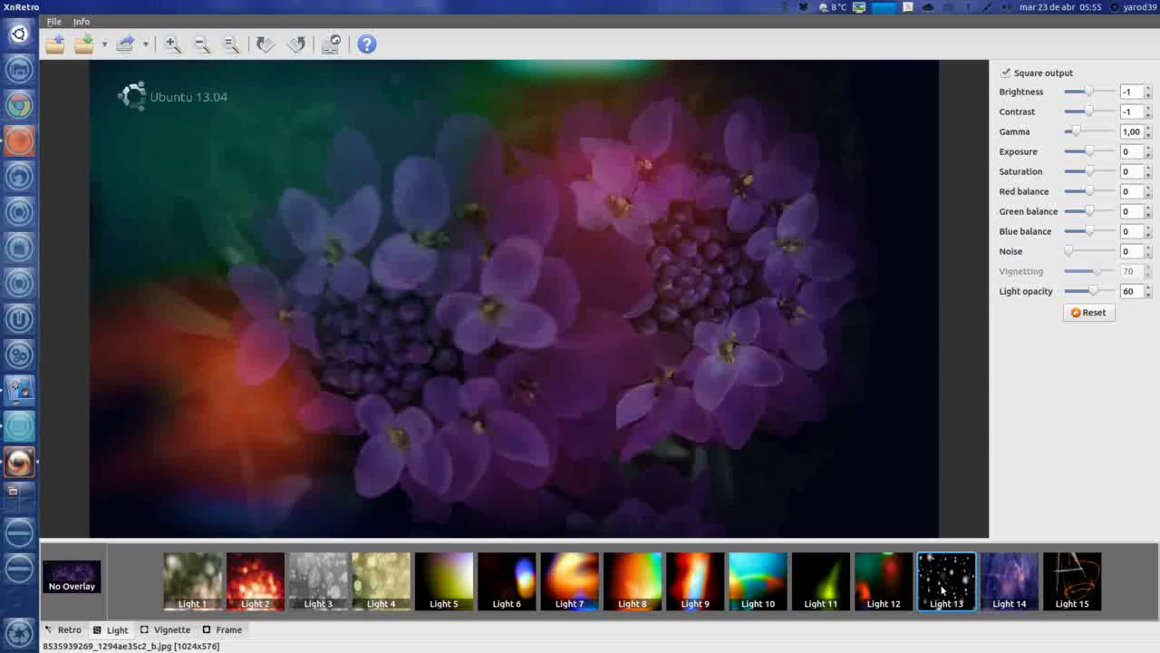
{"action": "left_click", "coordinate": [1002, 589]}
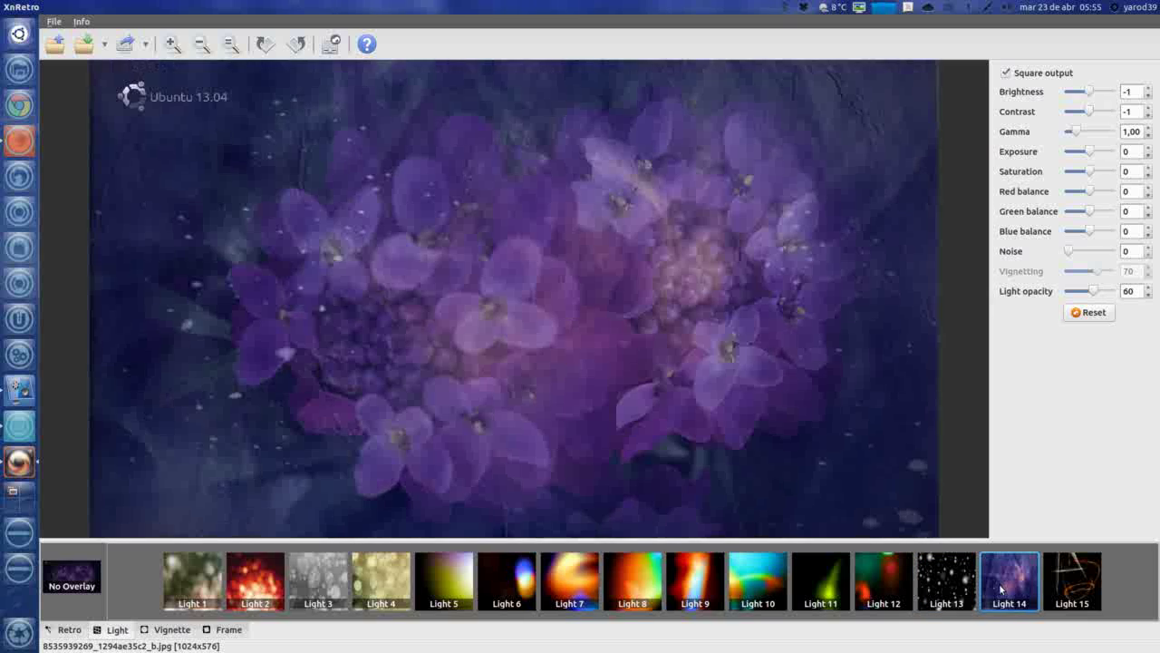
{"action": "left_click", "coordinate": [1063, 578]}
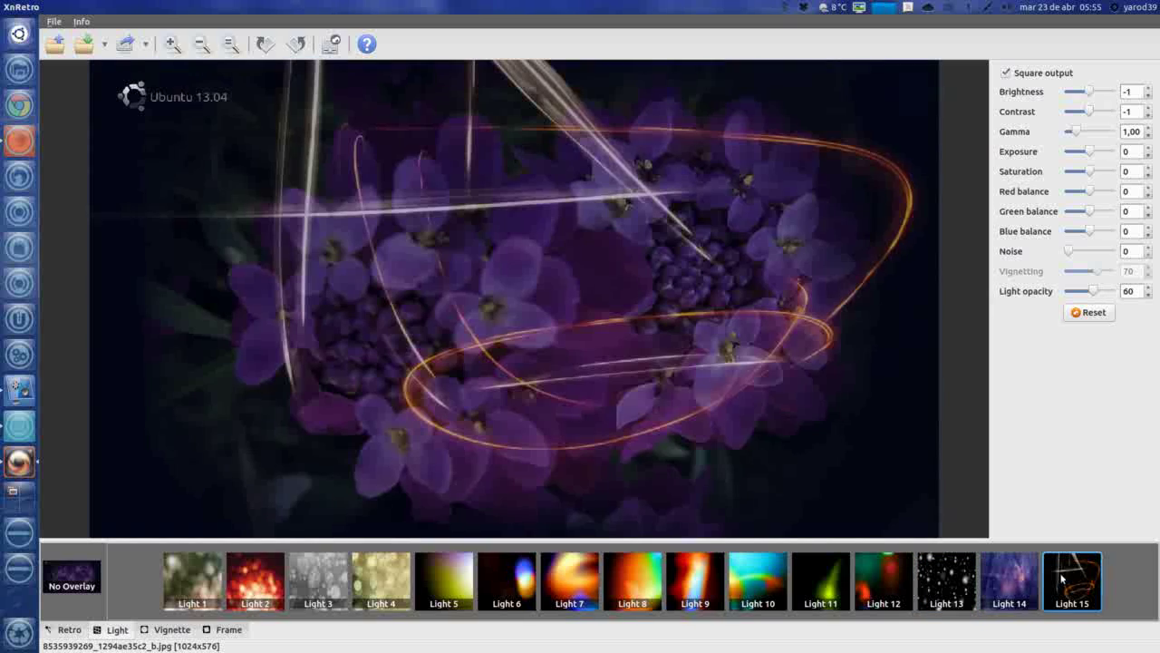
{"action": "left_click", "coordinate": [67, 582]}
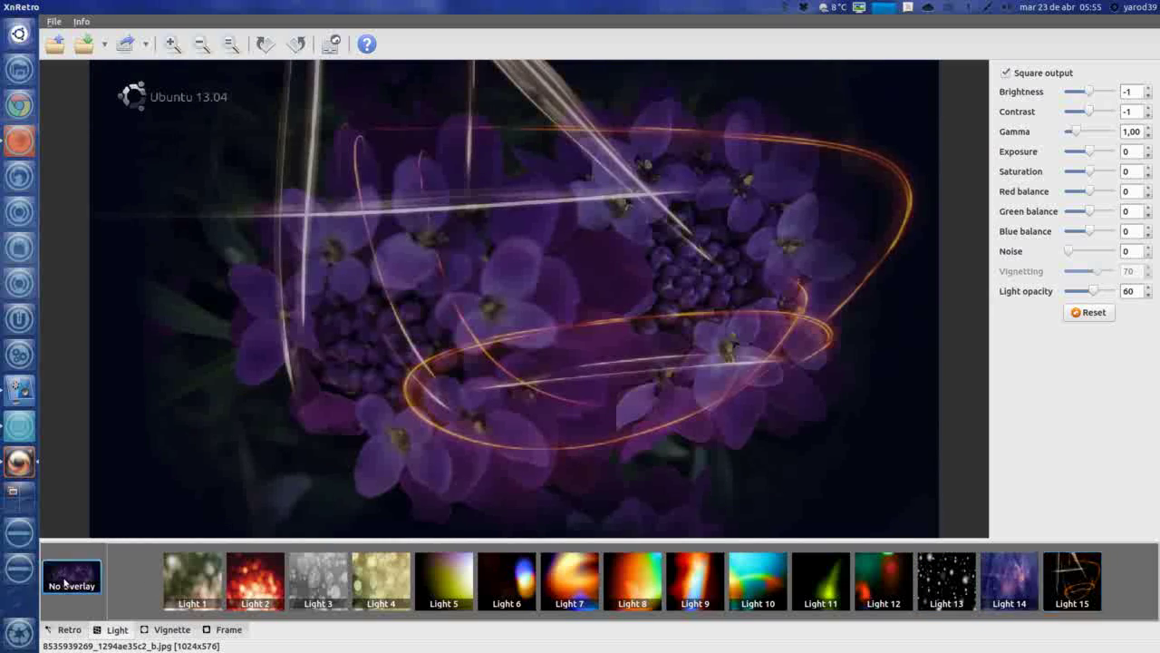
{"action": "left_click", "coordinate": [165, 630]}
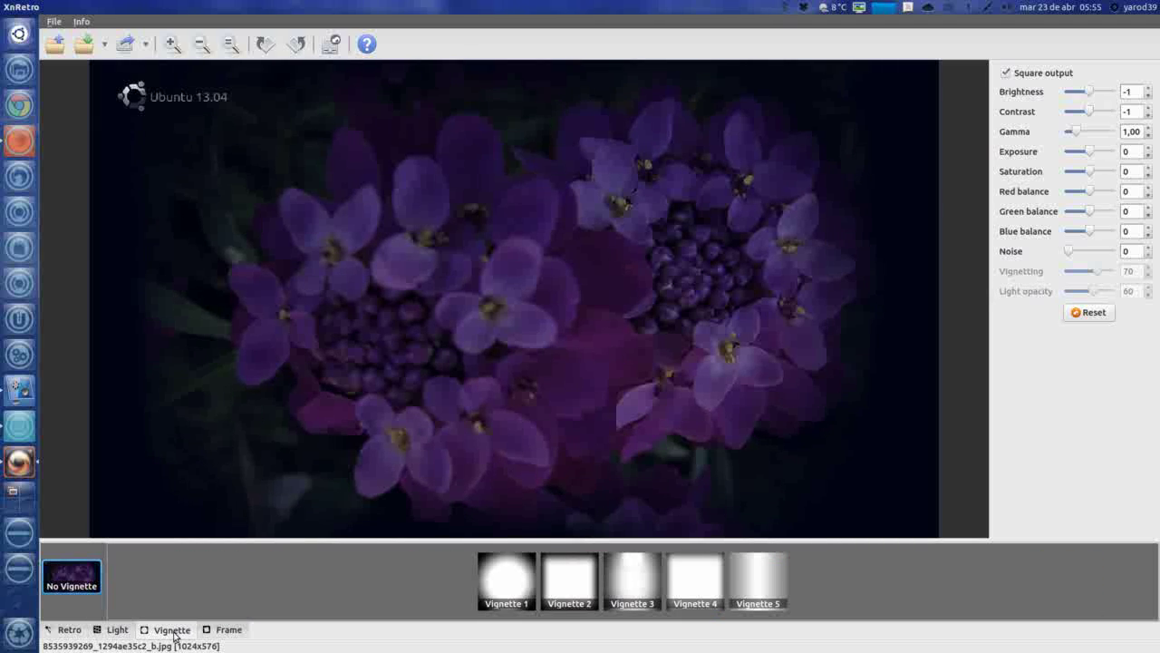
Try Vignette 1 through Vignette 5 on the flower photo, ending with No Vignette
{"action": "left_click", "coordinate": [519, 582]}
{"action": "left_click", "coordinate": [561, 580]}
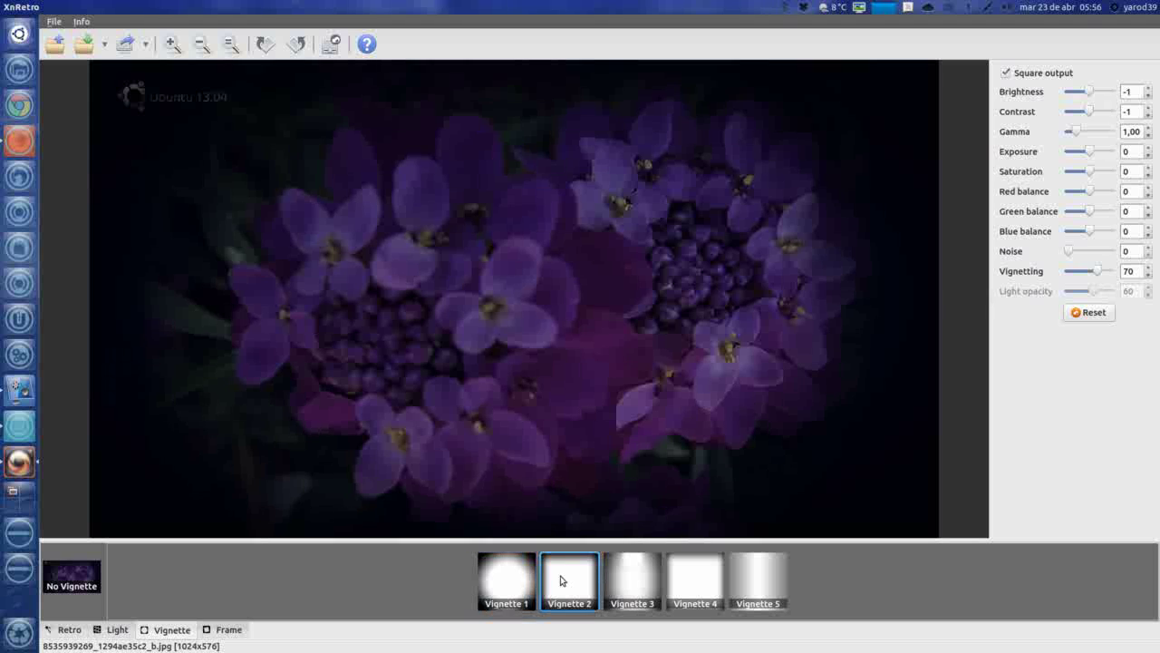
{"action": "left_click", "coordinate": [620, 581]}
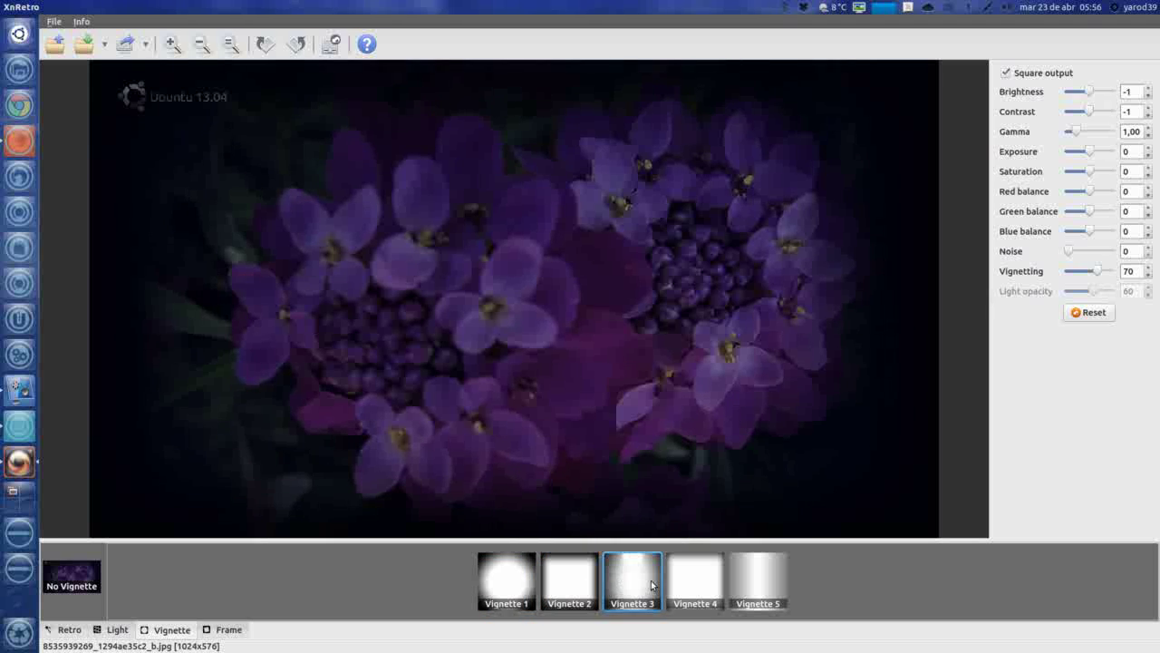
{"action": "left_click", "coordinate": [703, 587]}
{"action": "left_click", "coordinate": [744, 582]}
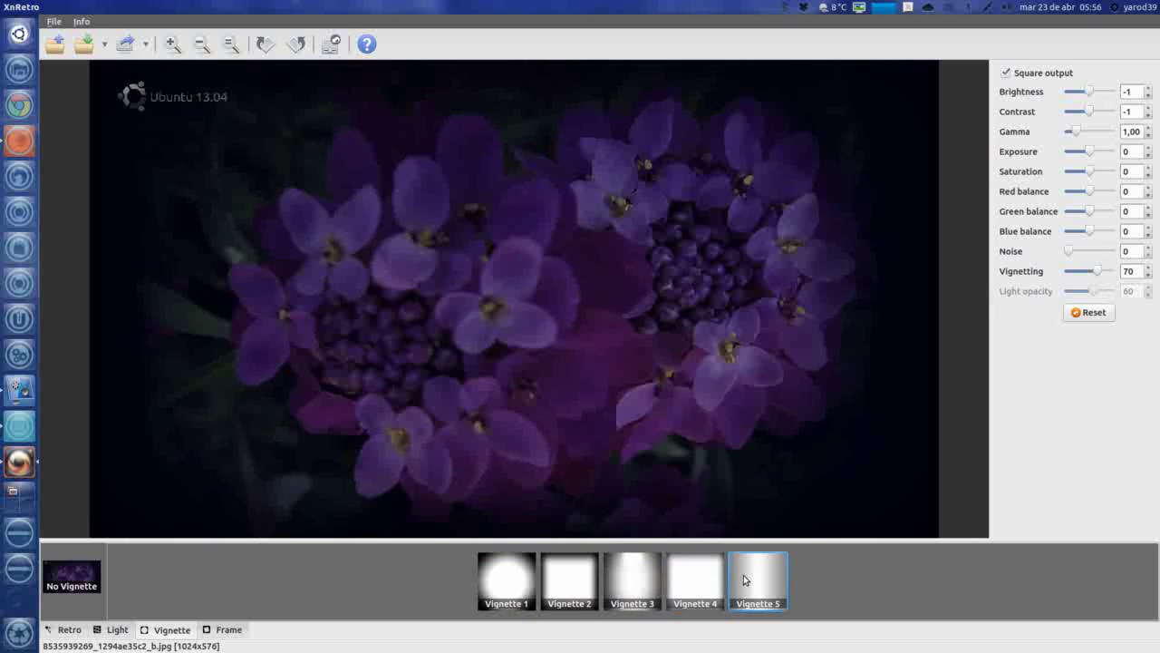
{"action": "left_click", "coordinate": [87, 589]}
Preview Frame 1 through Frame 12 borders on the flower photo
{"action": "left_click", "coordinate": [234, 629]}
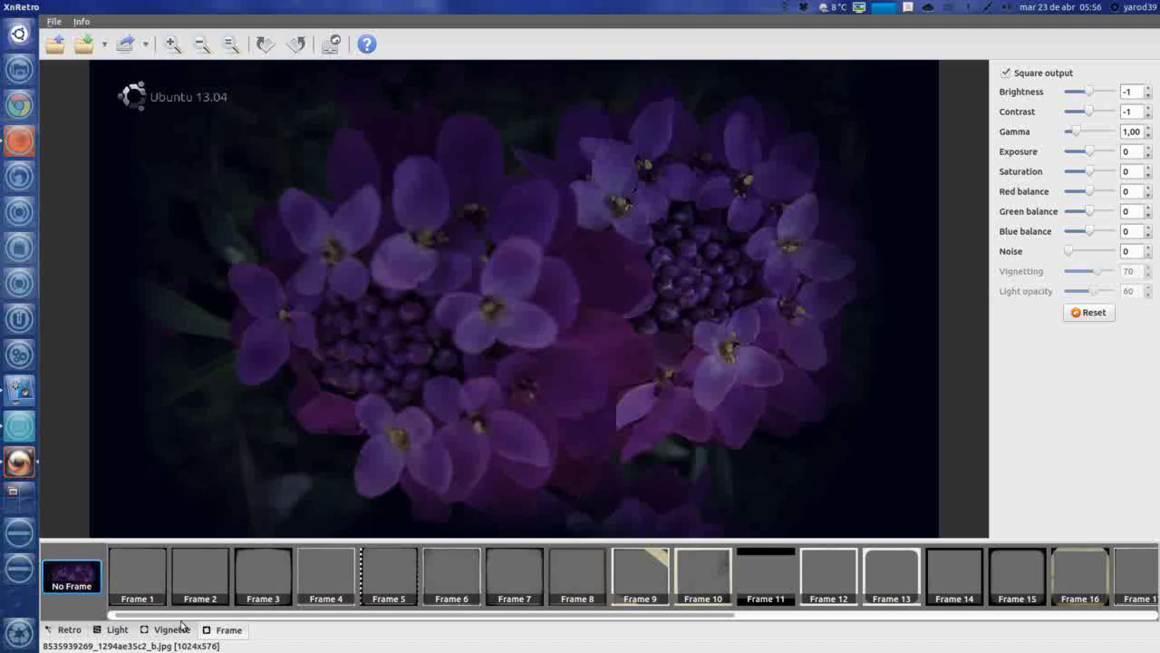
{"action": "left_click", "coordinate": [132, 574]}
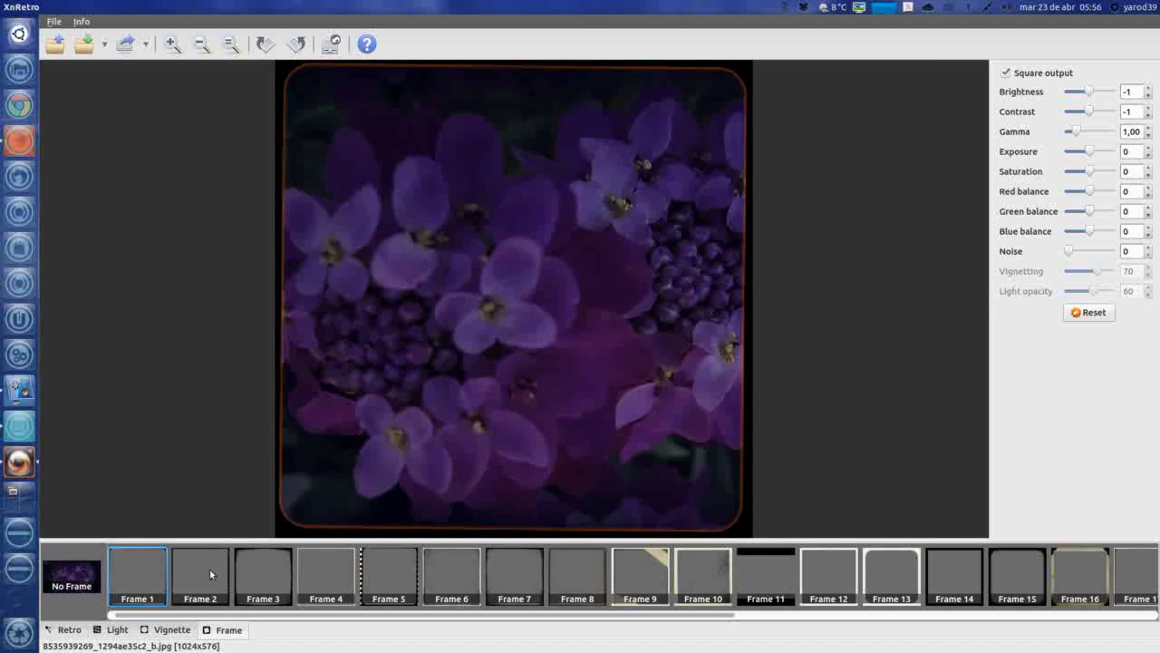
{"action": "left_click", "coordinate": [192, 575]}
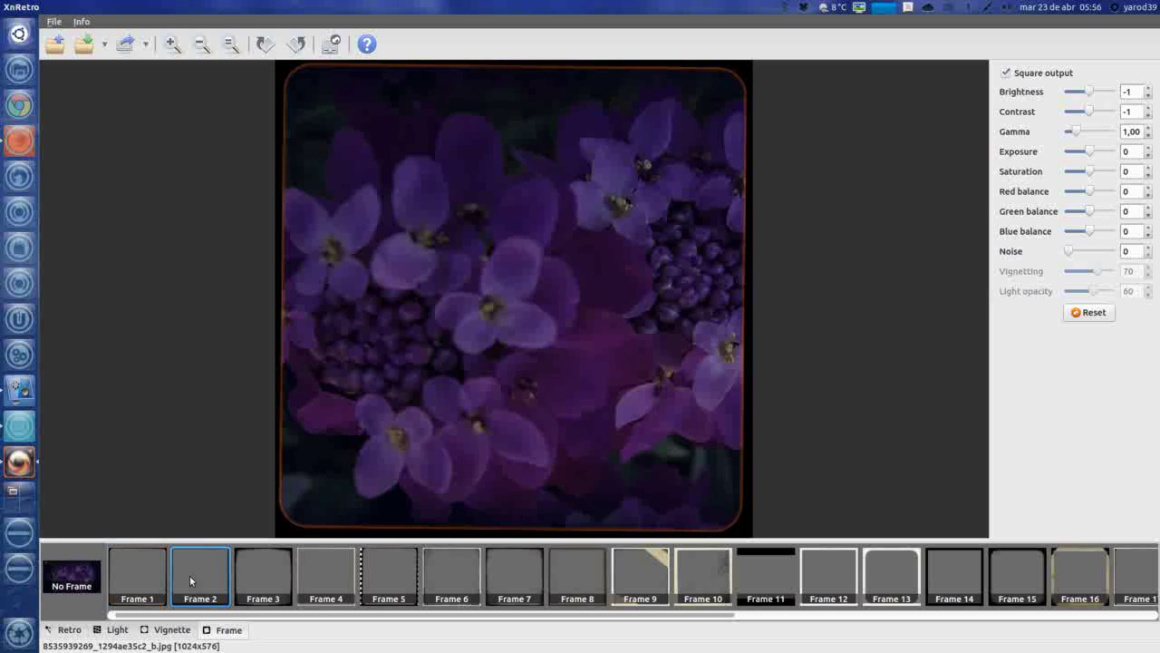
{"action": "left_click", "coordinate": [248, 572]}
{"action": "left_click", "coordinate": [312, 568]}
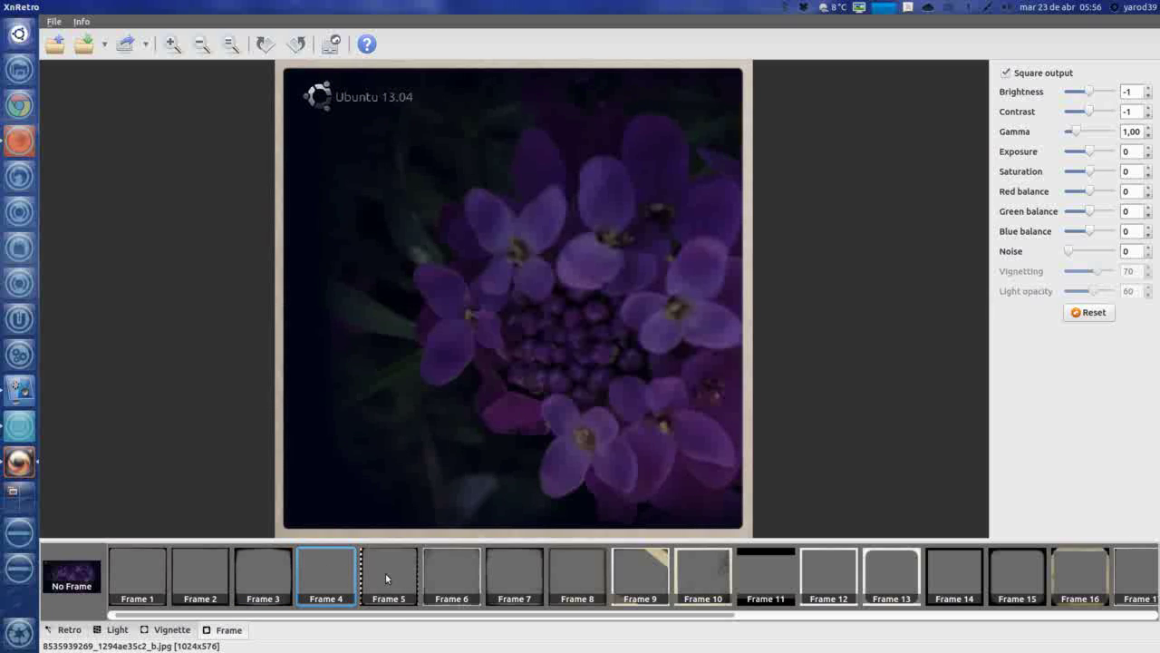
{"action": "left_click", "coordinate": [385, 576]}
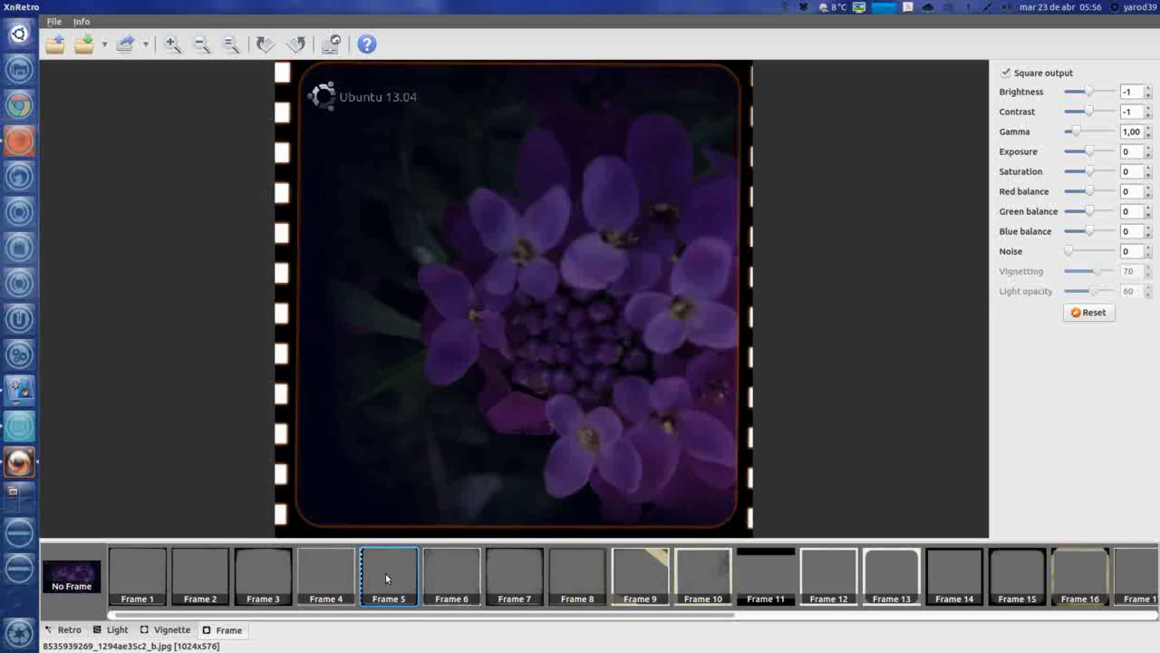
{"action": "left_click", "coordinate": [445, 571]}
{"action": "left_click", "coordinate": [506, 575]}
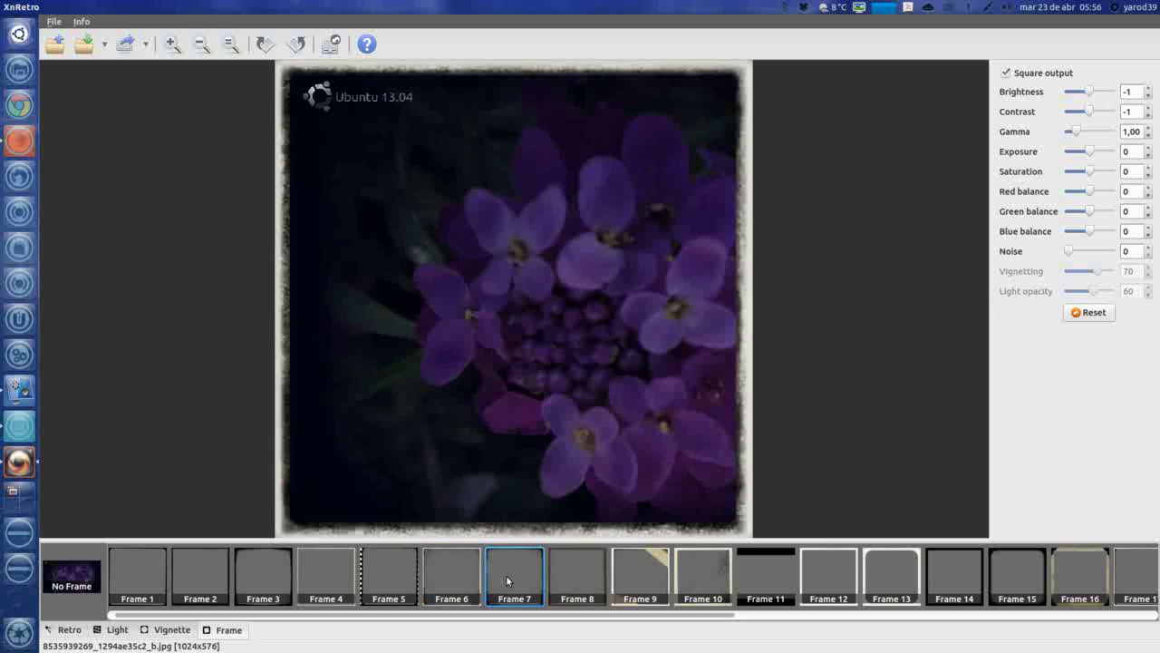
{"action": "left_click", "coordinate": [584, 570]}
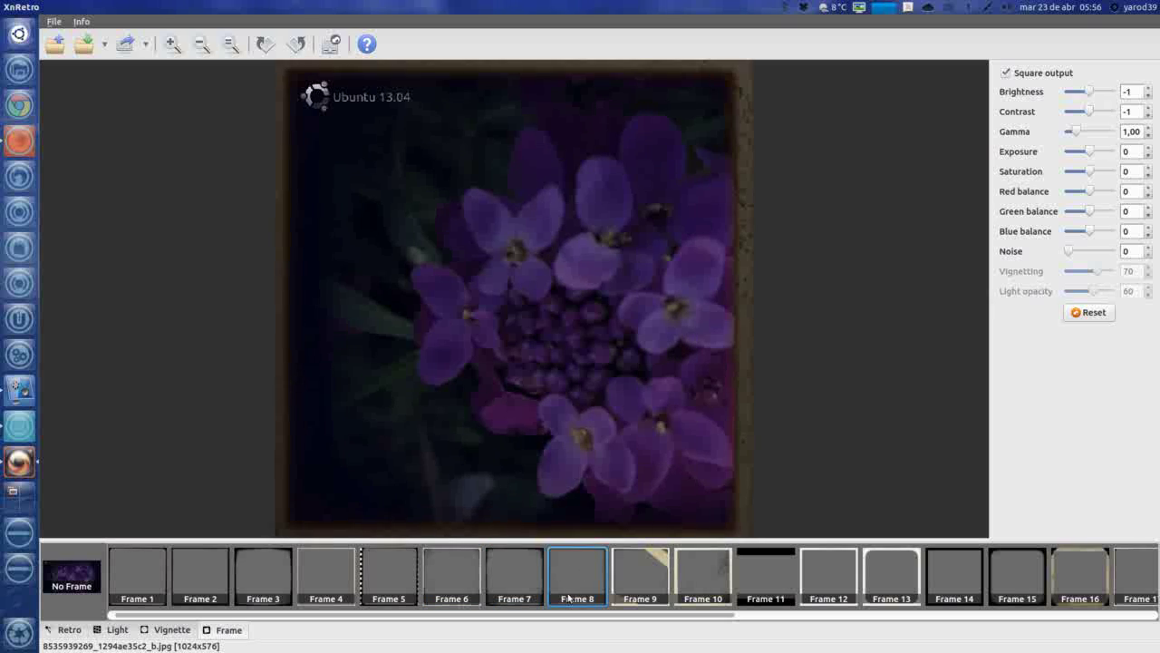
{"action": "left_click", "coordinate": [646, 577]}
{"action": "left_click", "coordinate": [642, 578]}
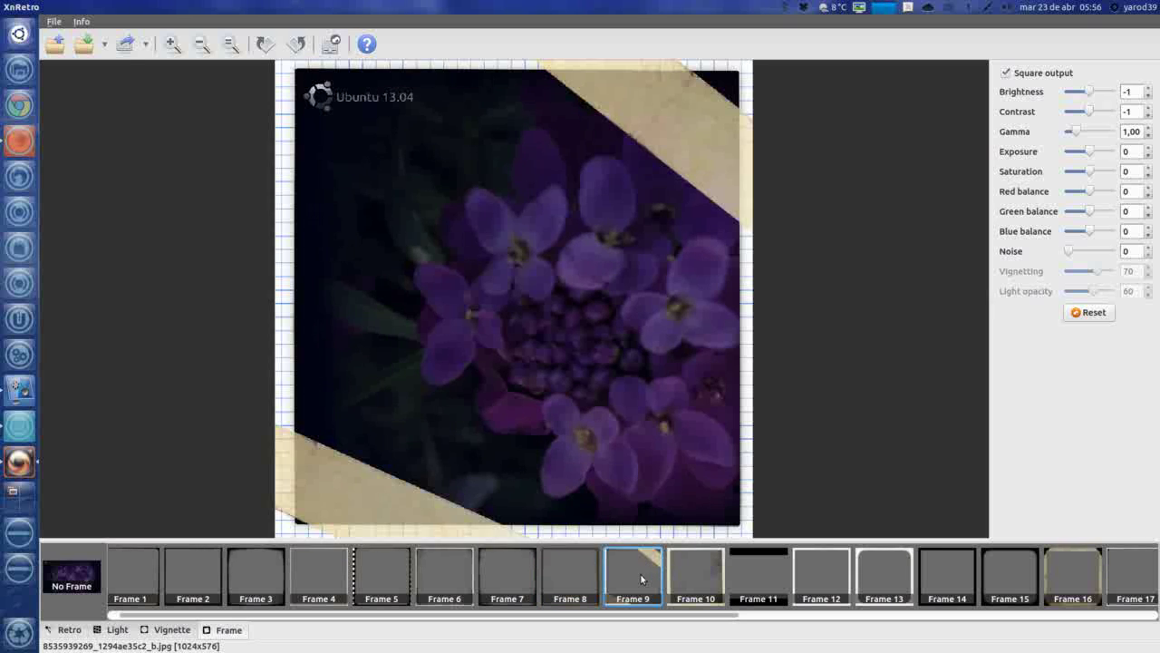
{"action": "left_click", "coordinate": [694, 582]}
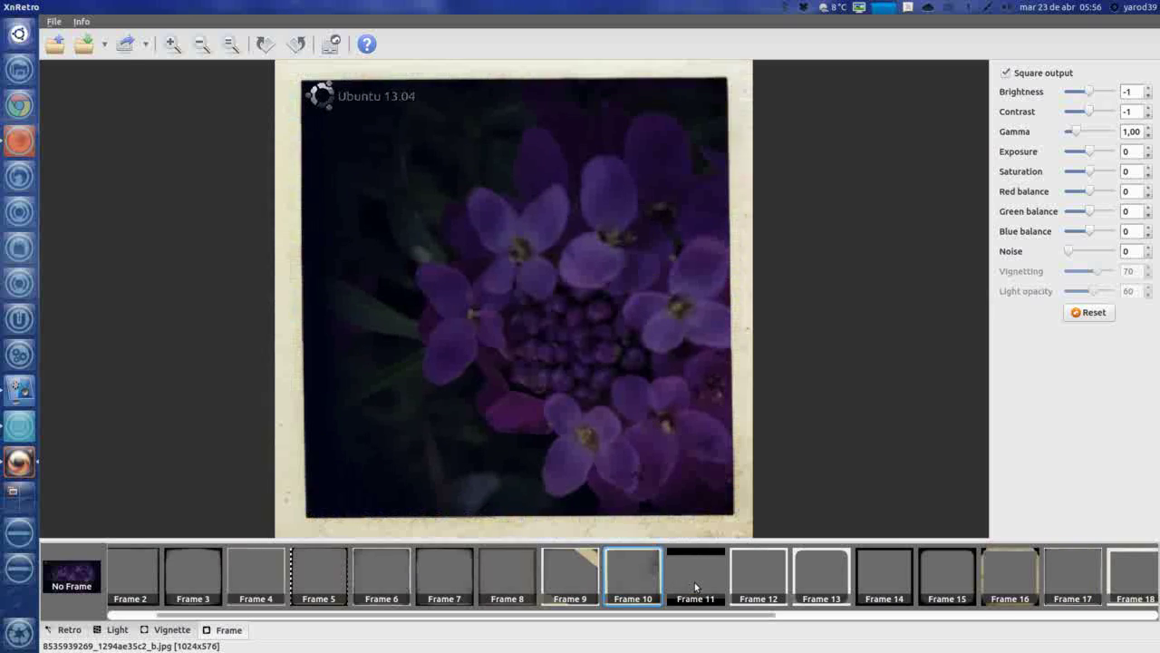
{"action": "left_click", "coordinate": [696, 581]}
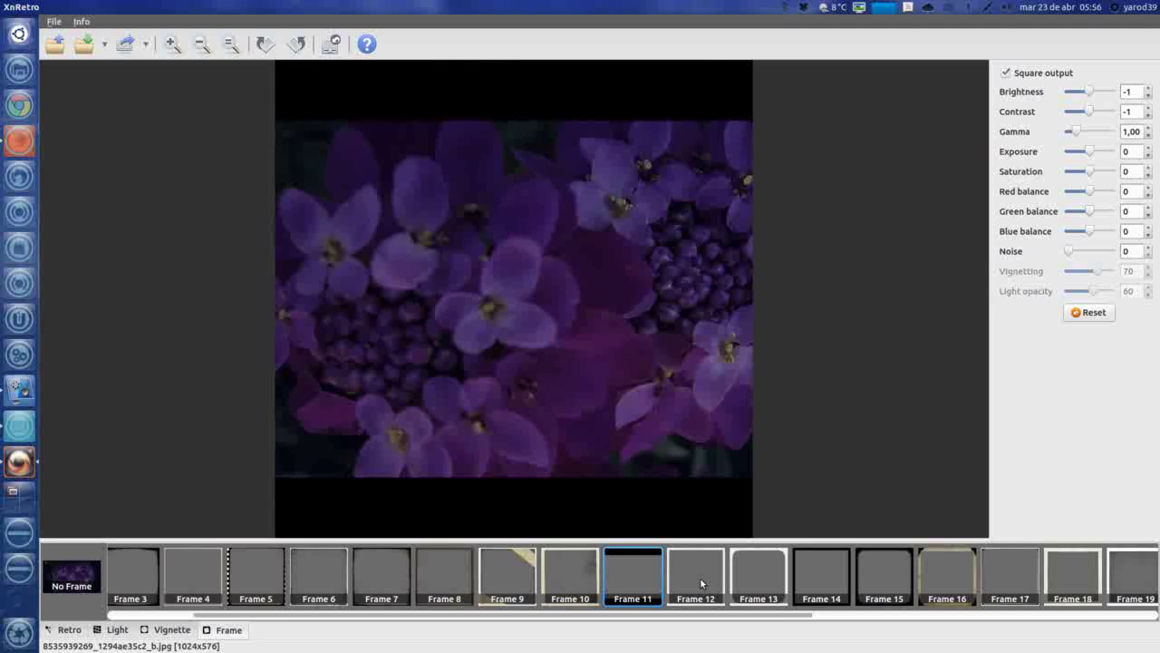
{"action": "left_click", "coordinate": [705, 577]}
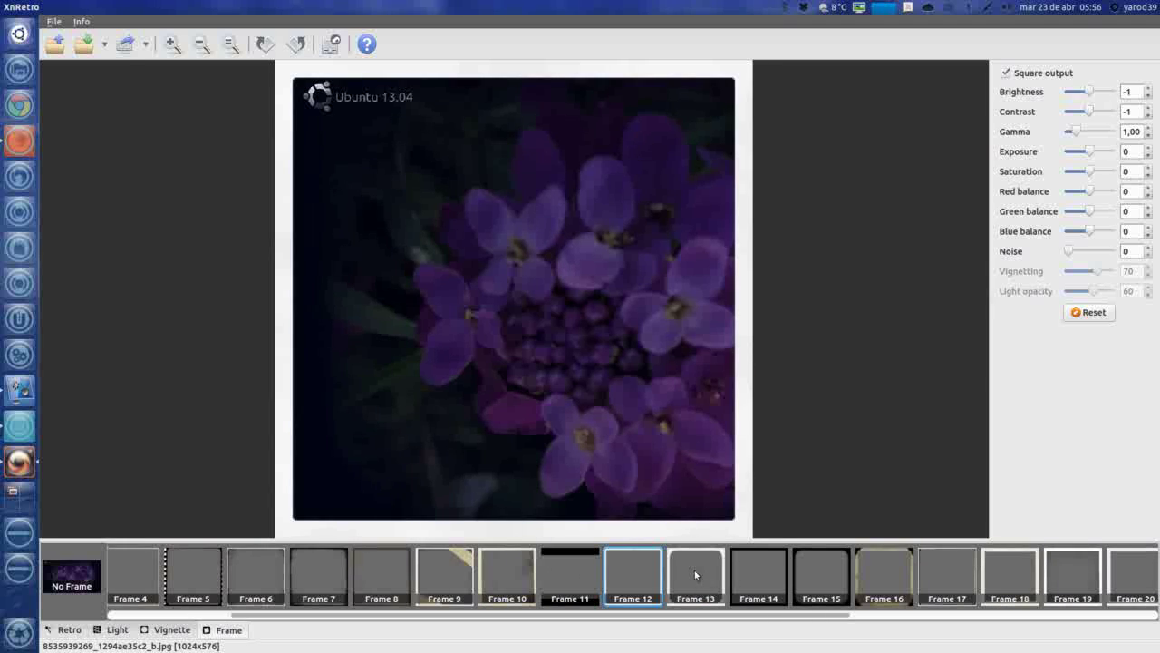
Preview Frame 14 through Frame 28, then set No Frame
{"action": "left_click", "coordinate": [695, 570]}
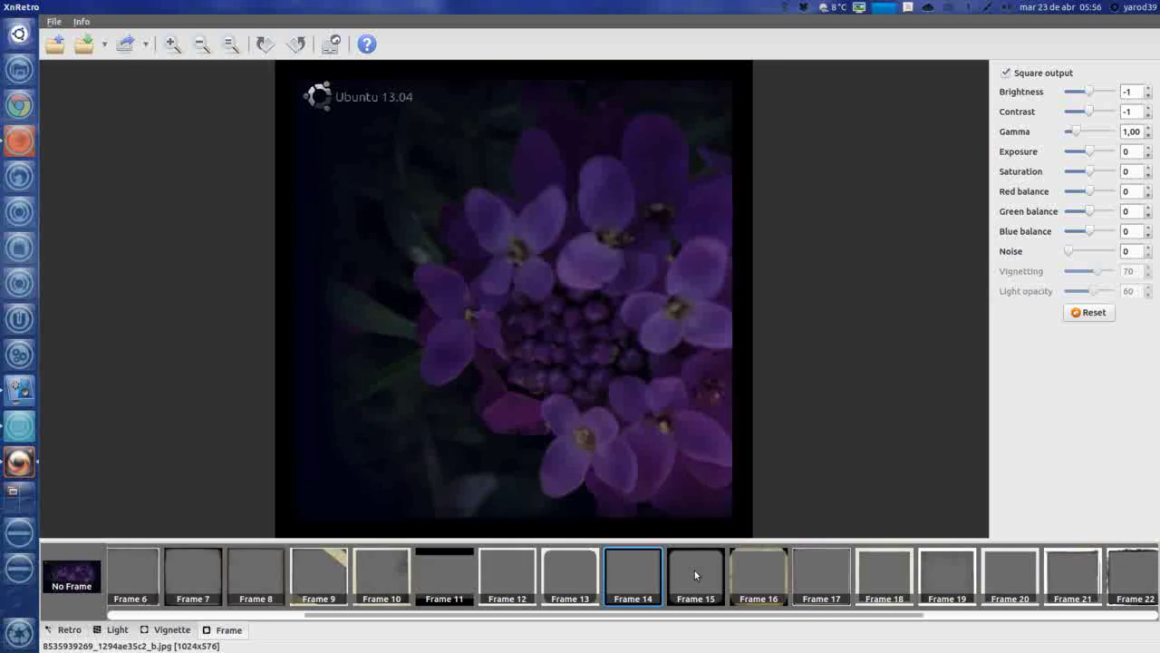
{"action": "left_click", "coordinate": [694, 570]}
{"action": "left_click", "coordinate": [695, 570]}
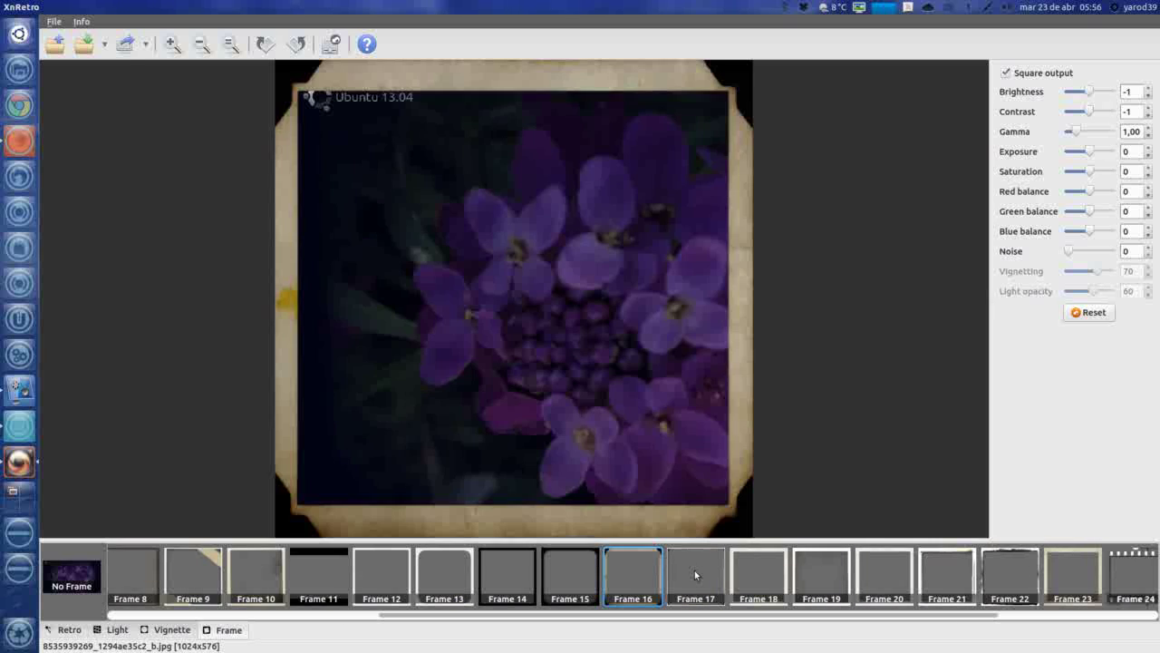
{"action": "left_click", "coordinate": [695, 570]}
{"action": "left_click", "coordinate": [695, 570]}
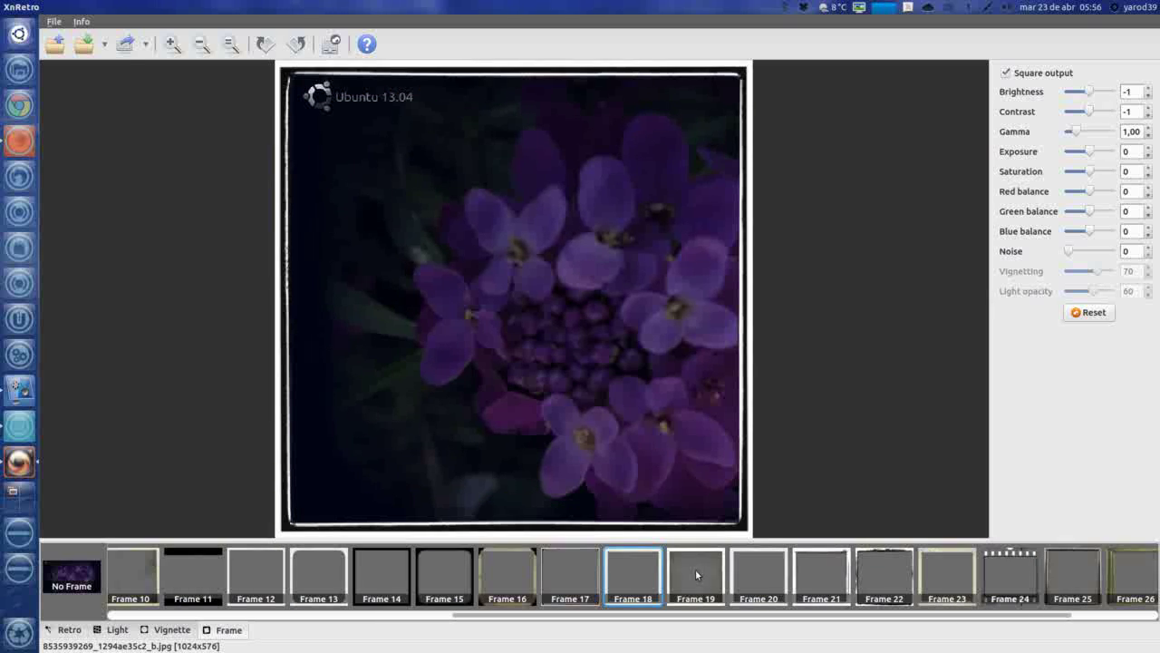
{"action": "left_click", "coordinate": [696, 568]}
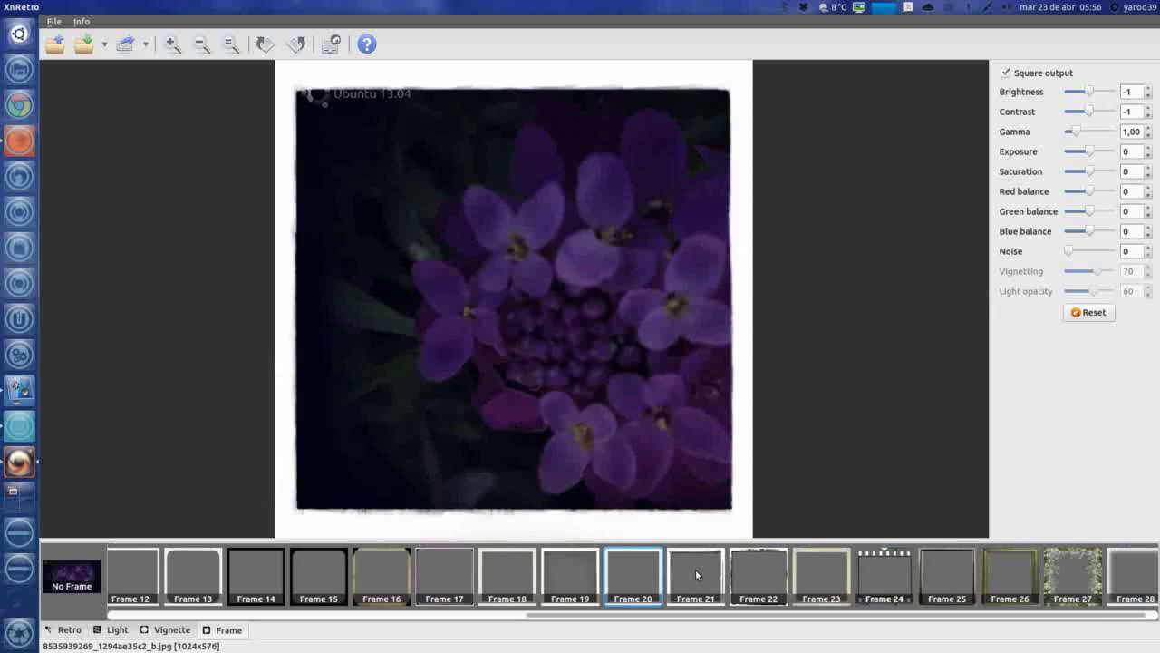
{"action": "left_click", "coordinate": [695, 568]}
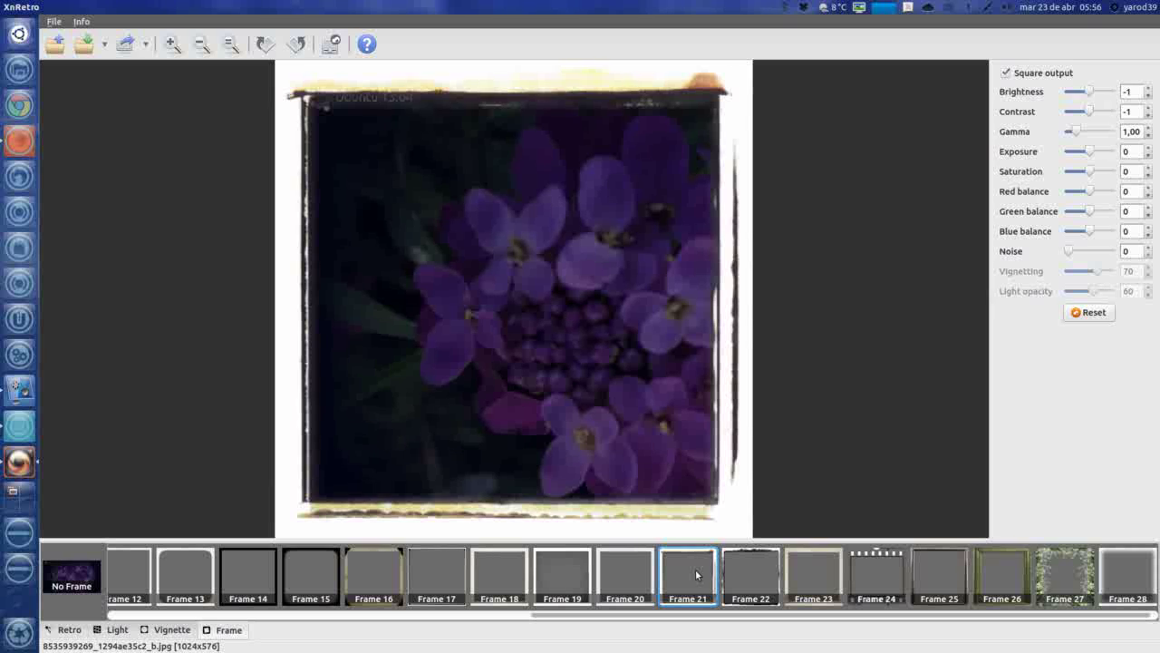
{"action": "left_click", "coordinate": [743, 590]}
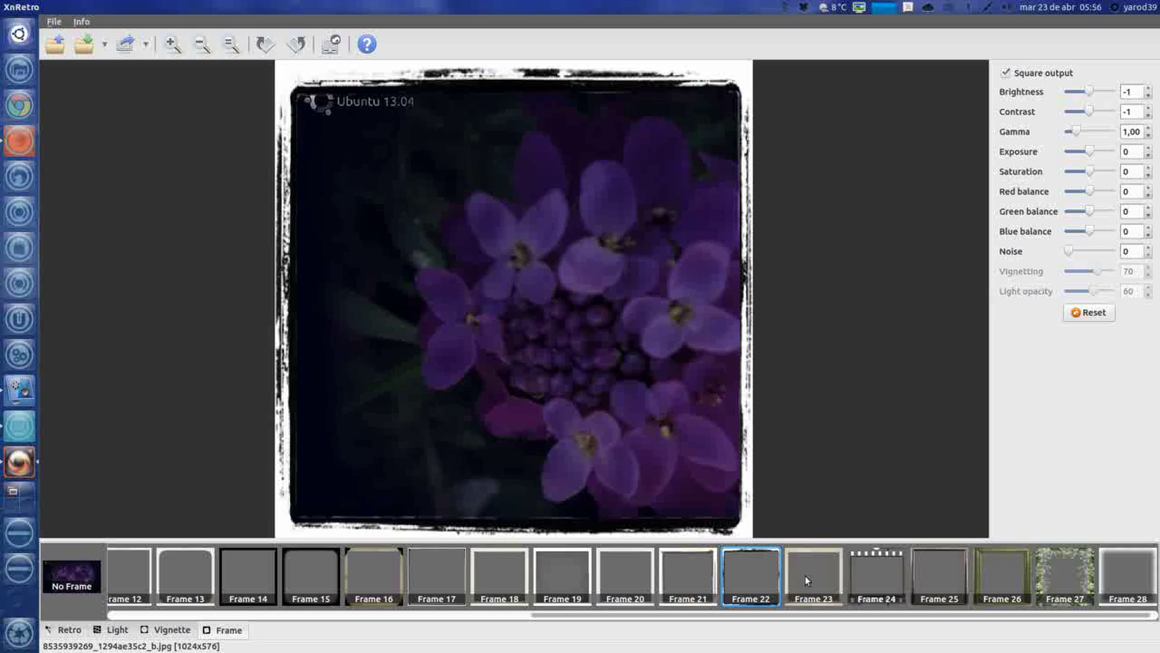
{"action": "left_click", "coordinate": [805, 575]}
{"action": "left_click", "coordinate": [867, 578]}
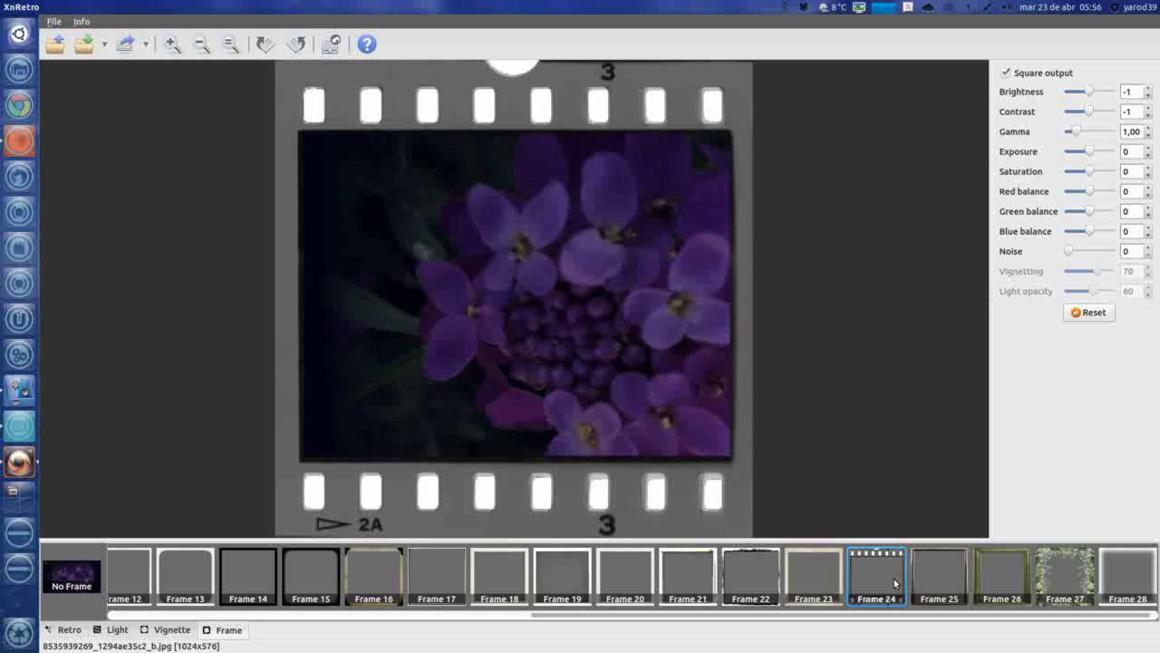
{"action": "left_click", "coordinate": [938, 584]}
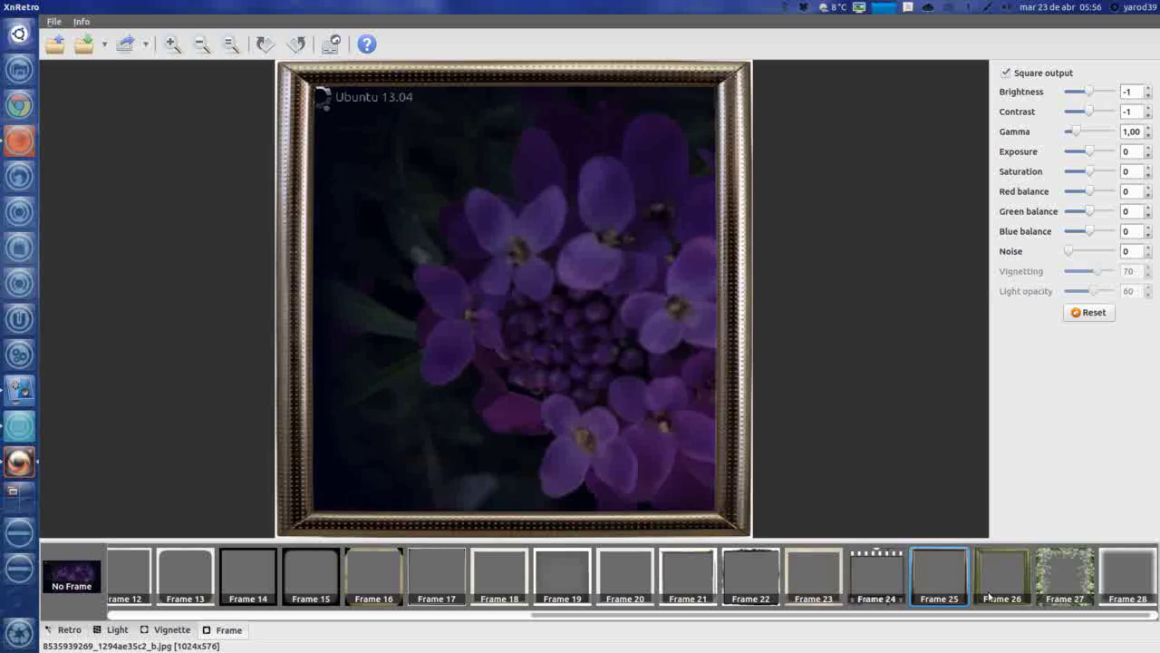
{"action": "left_click", "coordinate": [999, 582]}
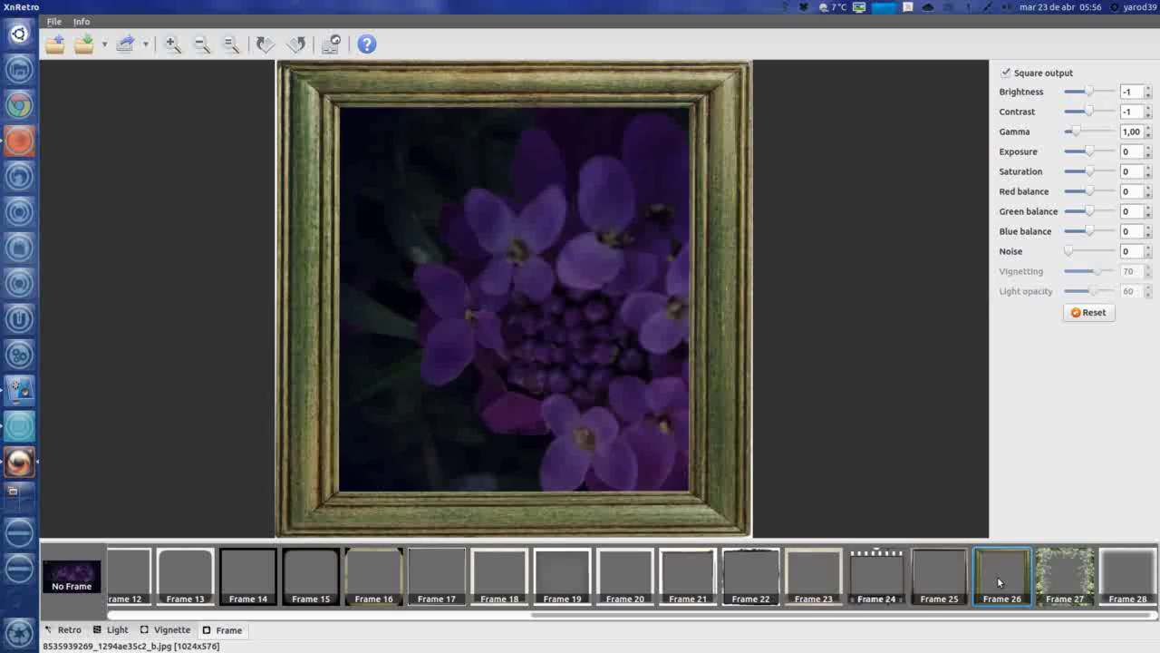
{"action": "left_click", "coordinate": [1069, 580]}
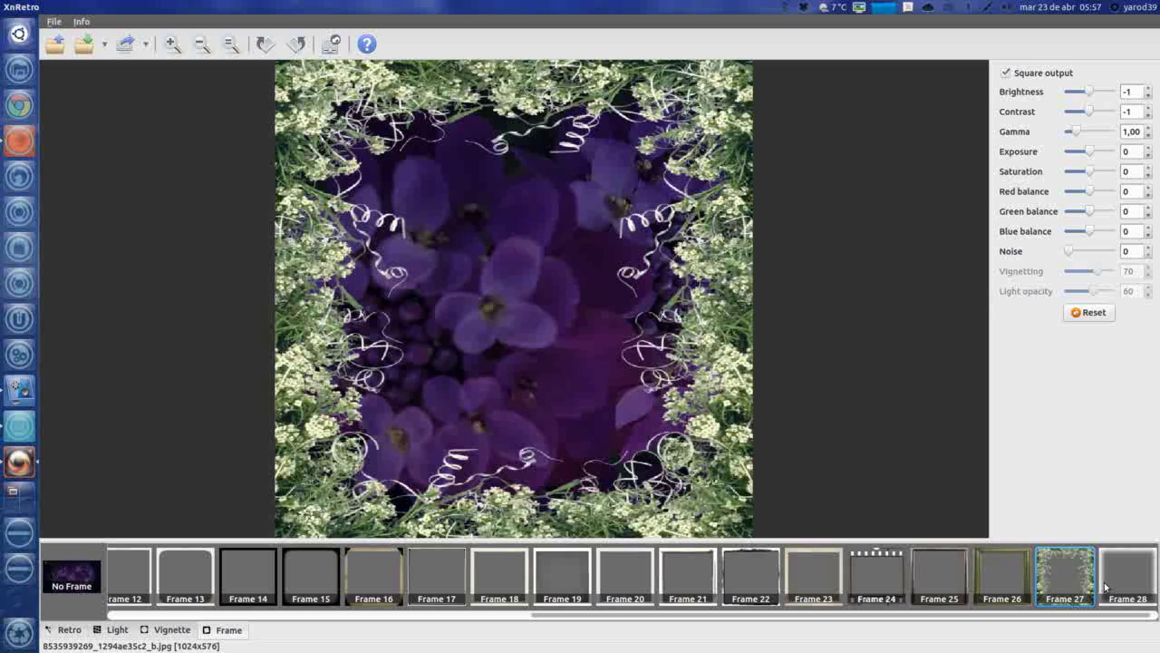
{"action": "left_click", "coordinate": [1124, 585]}
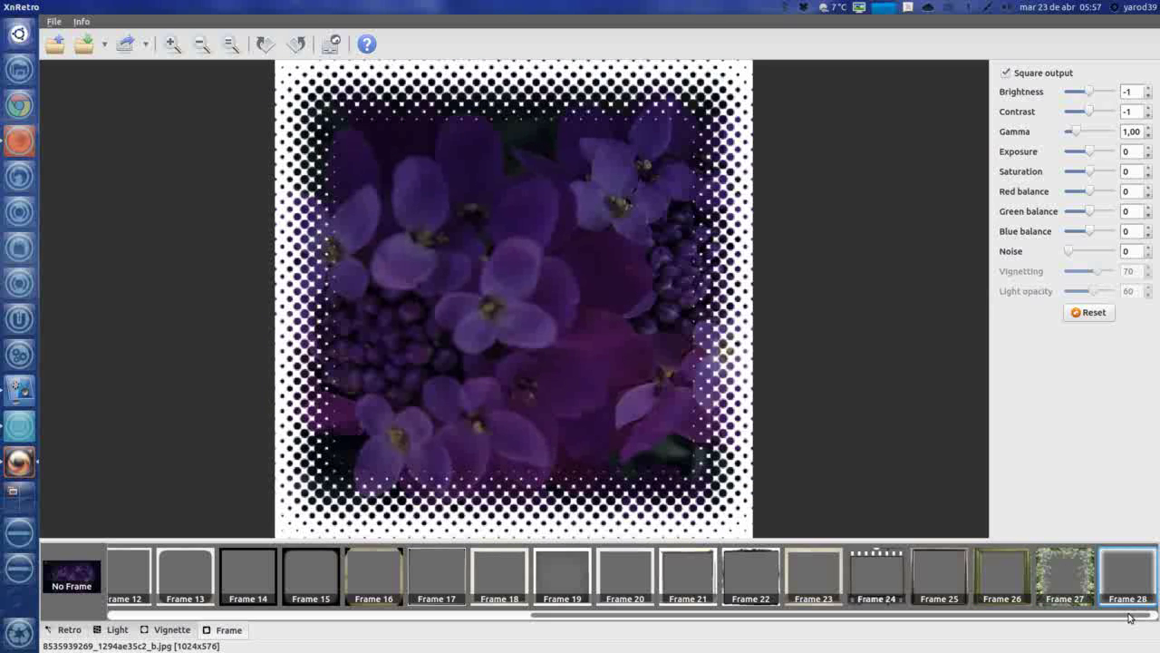
{"action": "left_click", "coordinate": [76, 576]}
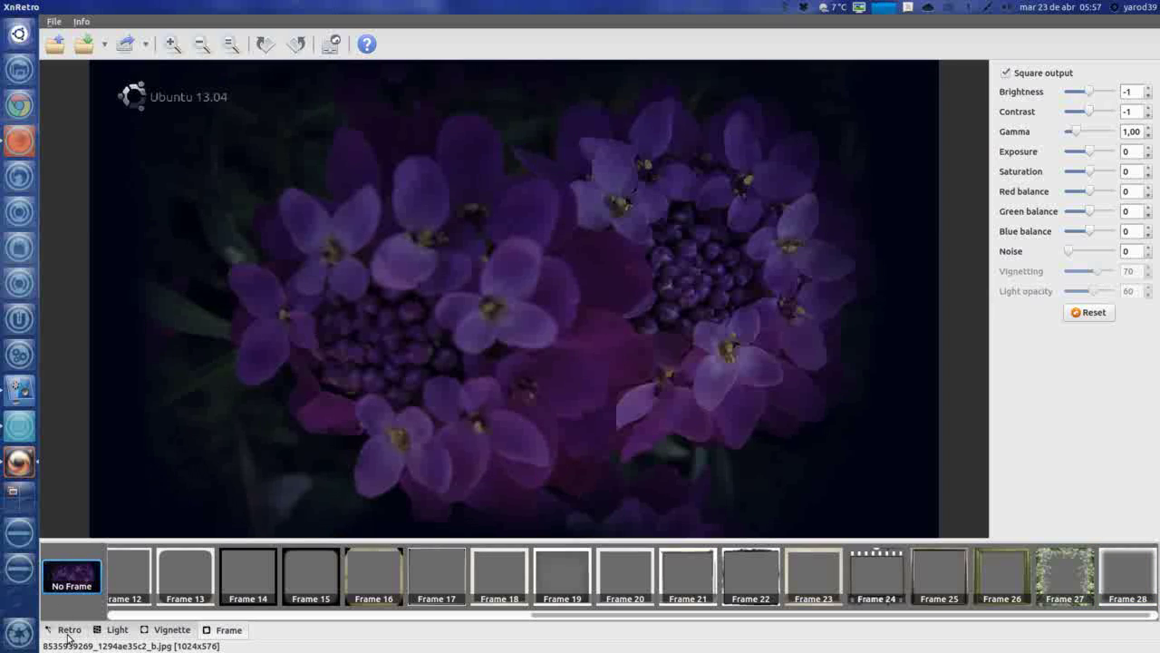
Return to the Retro presets and show the sizing and sharing list
{"action": "left_click", "coordinate": [68, 632]}
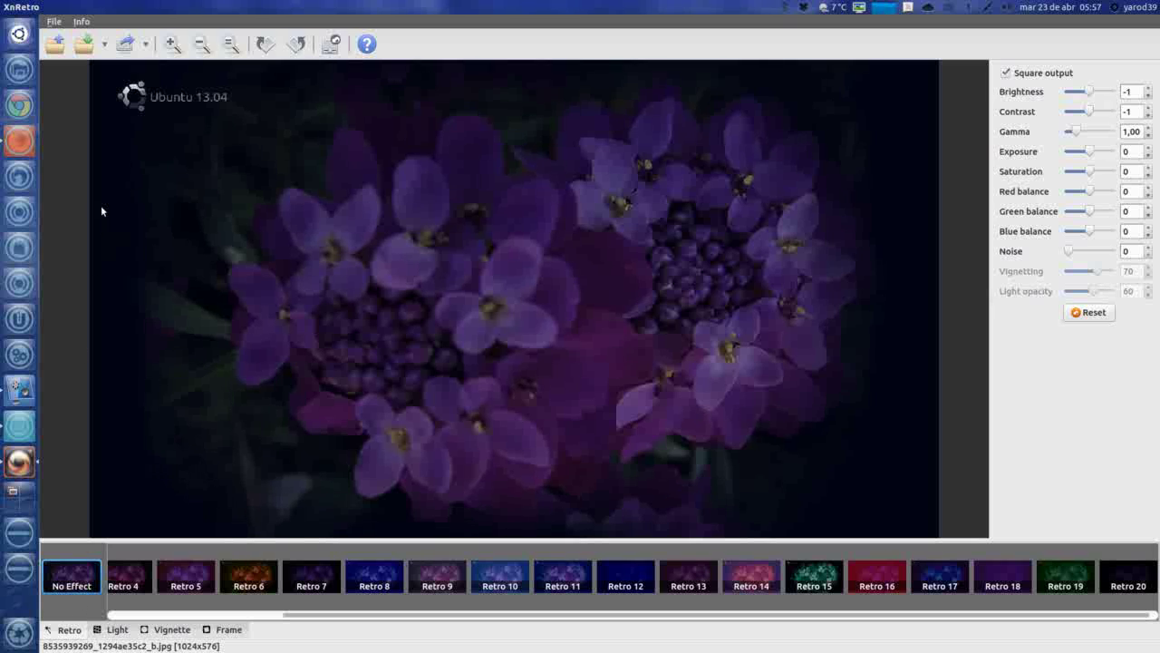
{"action": "left_click", "coordinate": [147, 43]}
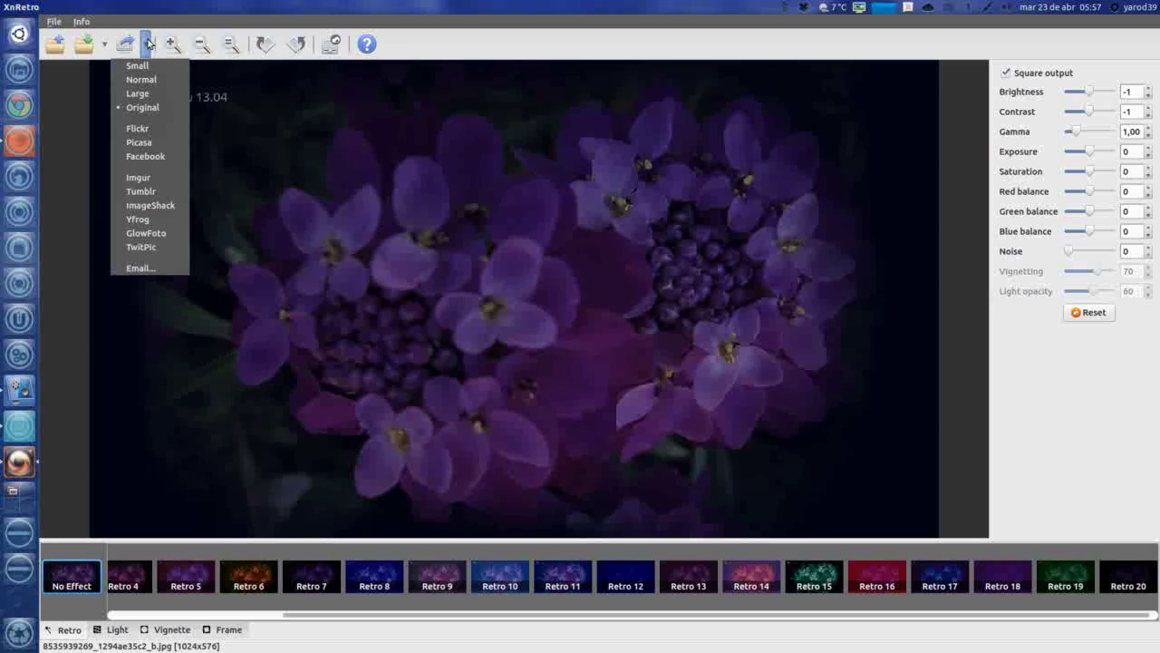
Choose Picasa sharing and enter the account e-mail address and password
{"action": "left_click", "coordinate": [146, 142]}
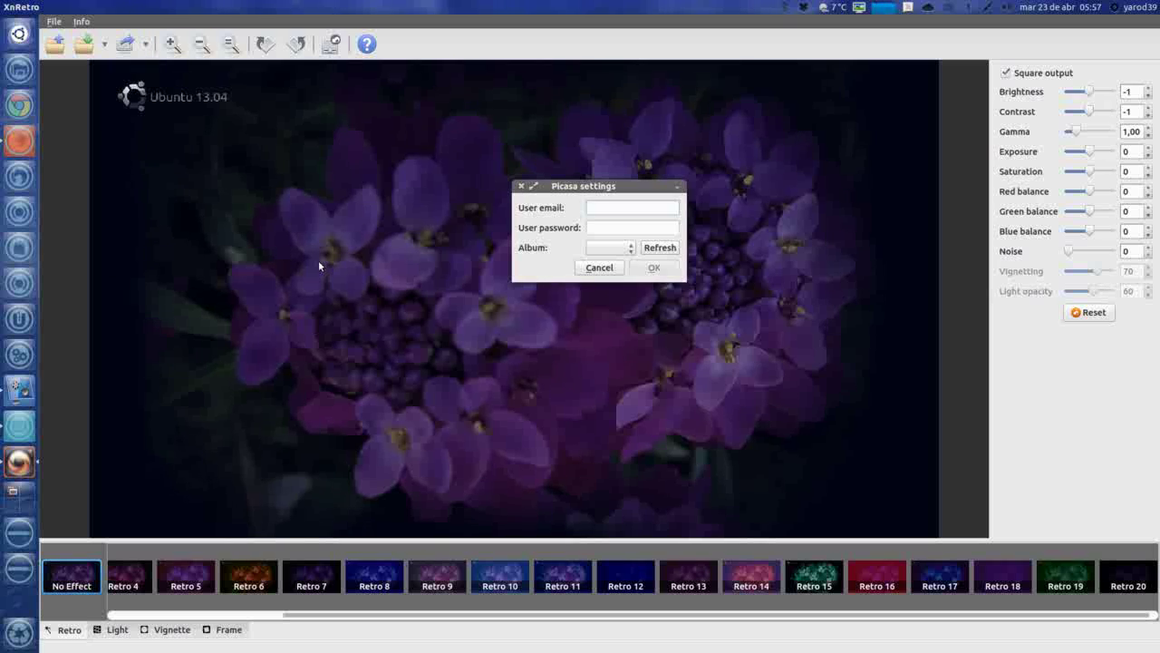
{"action": "key", "text": "Tab"}
{"action": "type", "text": "********"}
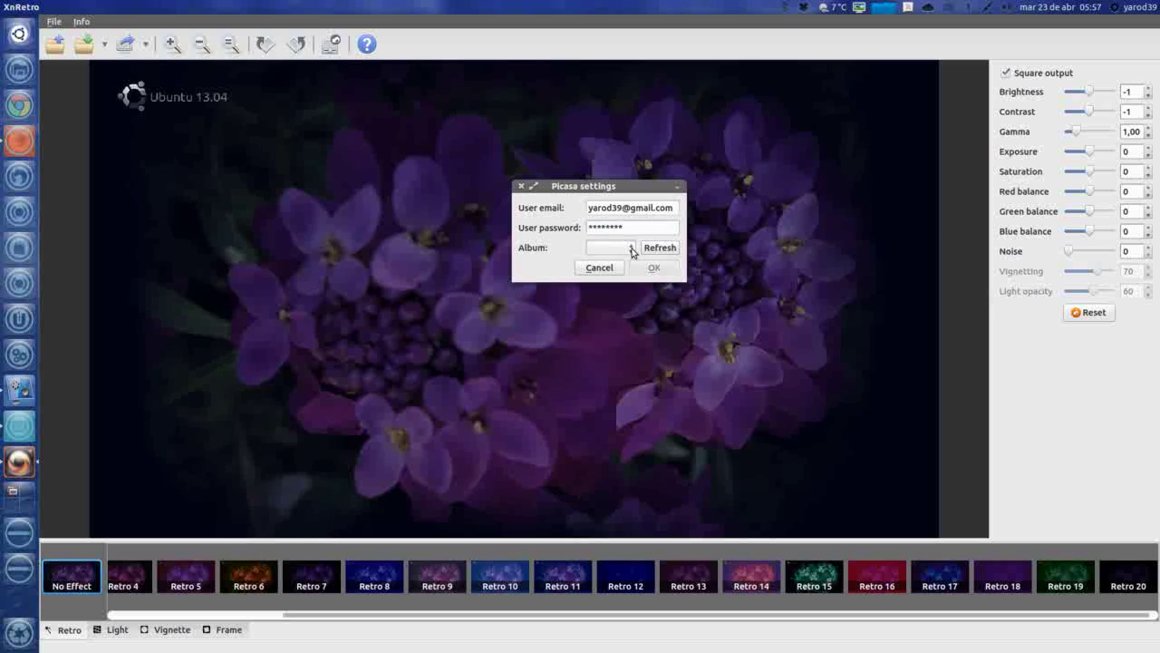
Refresh the album list, select TODO UBUNTU and confirm the upload
{"action": "left_click", "coordinate": [665, 247]}
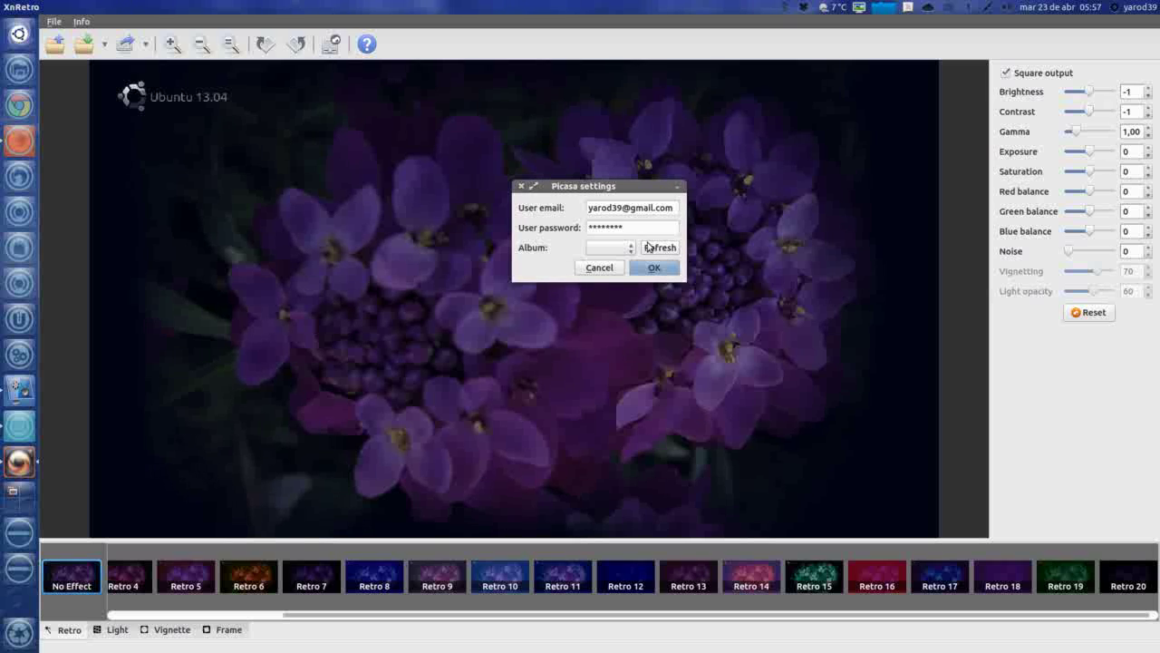
{"action": "left_click", "coordinate": [626, 248]}
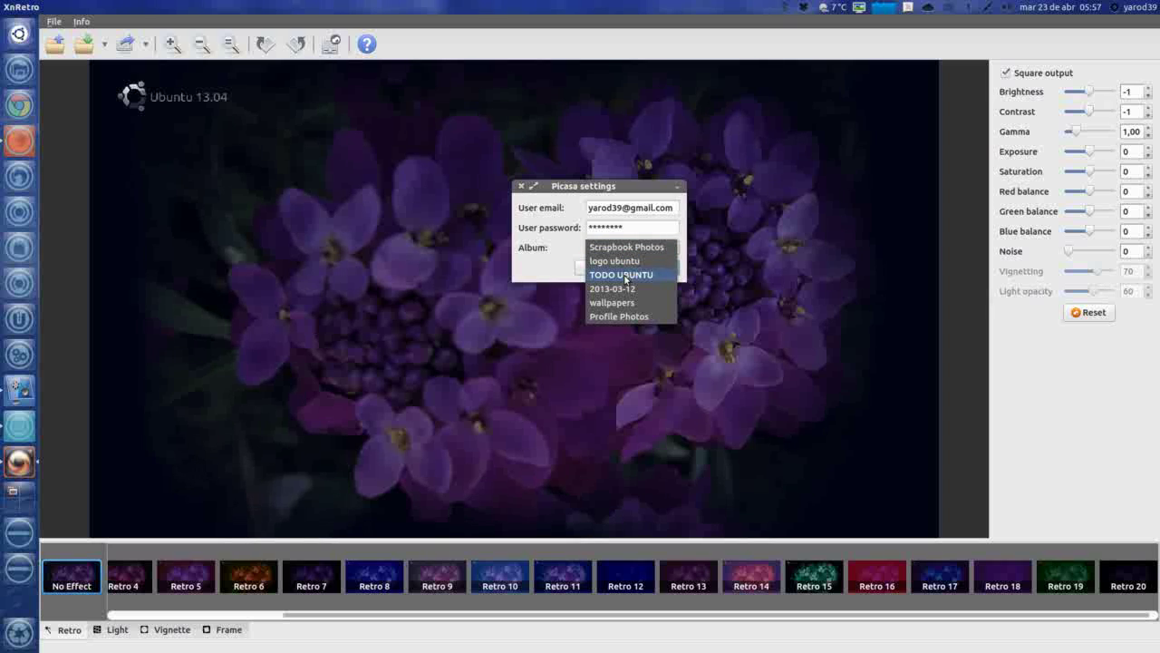
{"action": "left_click", "coordinate": [626, 276]}
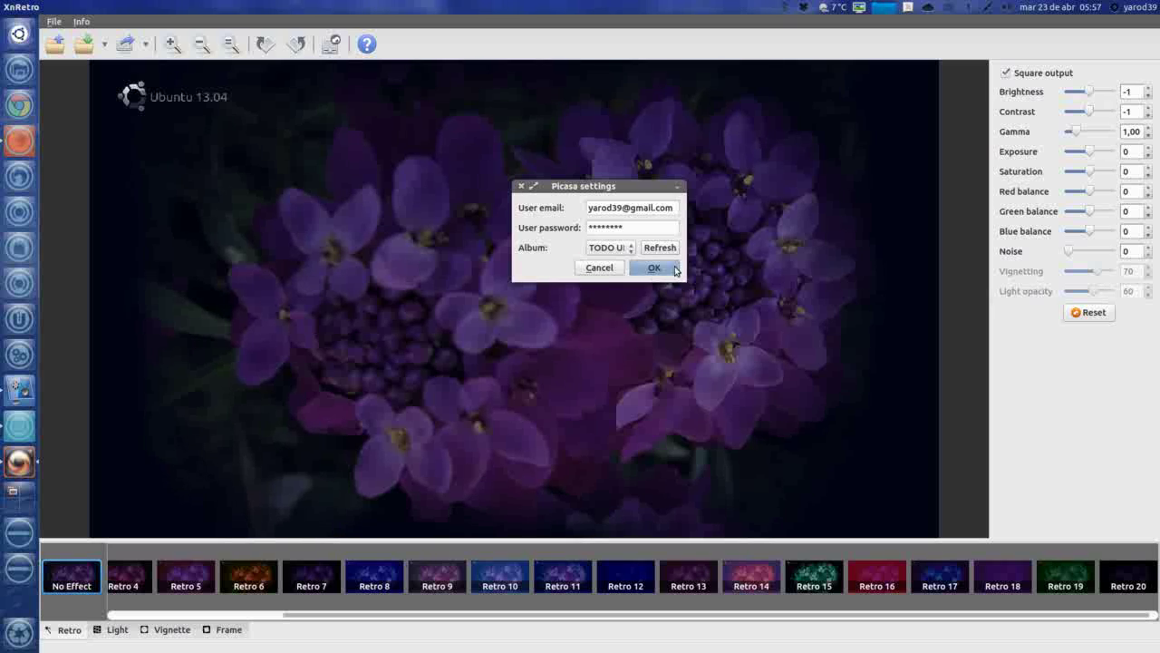
{"action": "left_click", "coordinate": [655, 267]}
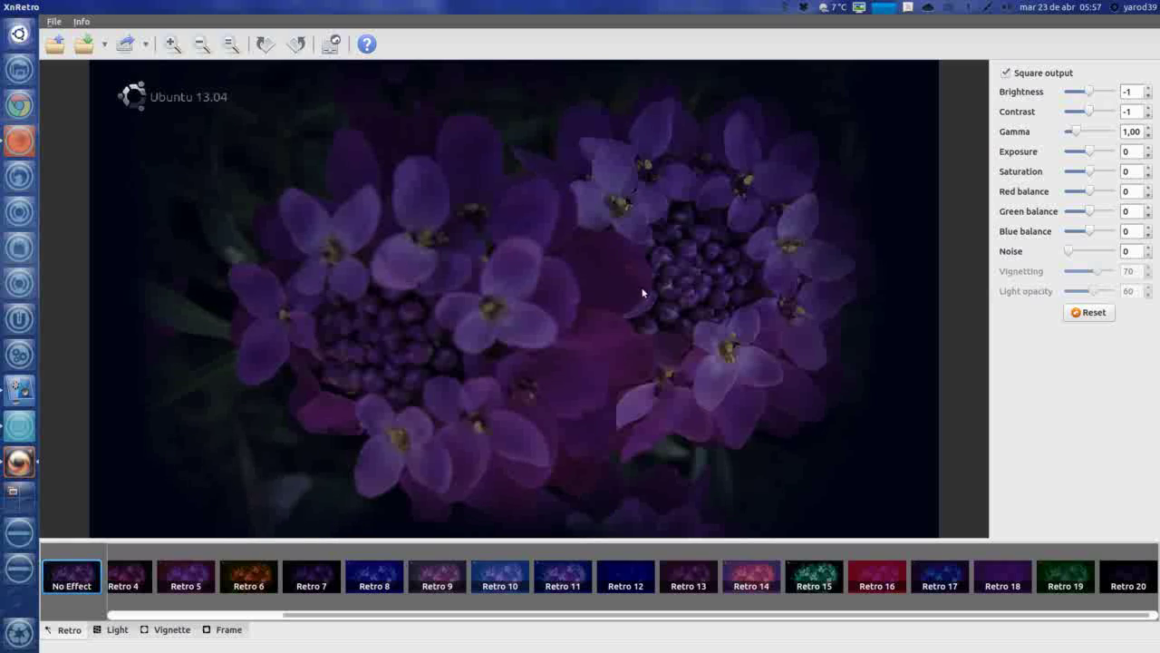
Open and dismiss the sharing list and the file menu without choosing anything
{"action": "left_click", "coordinate": [148, 47]}
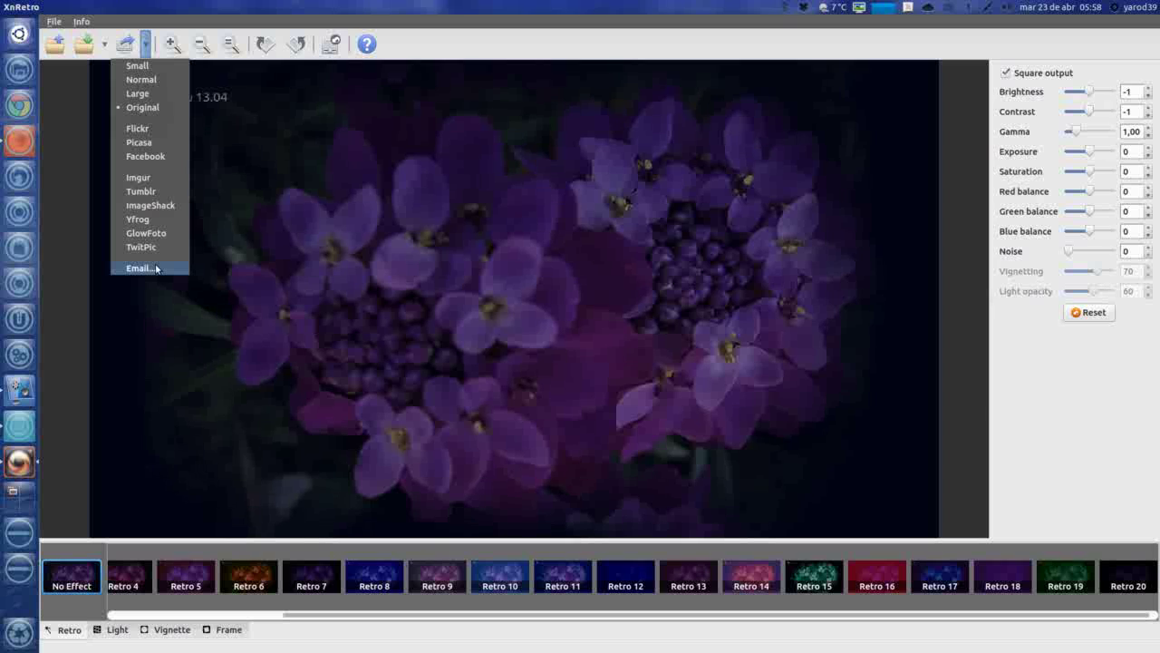
{"action": "left_click", "coordinate": [298, 240]}
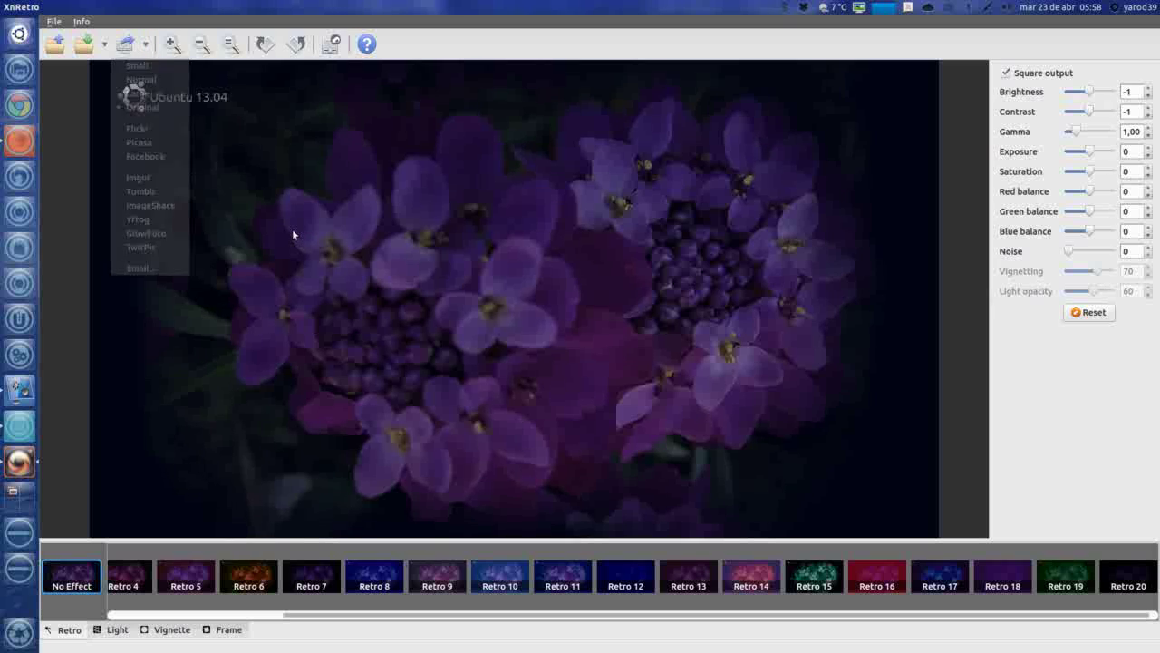
{"action": "left_click", "coordinate": [82, 22]}
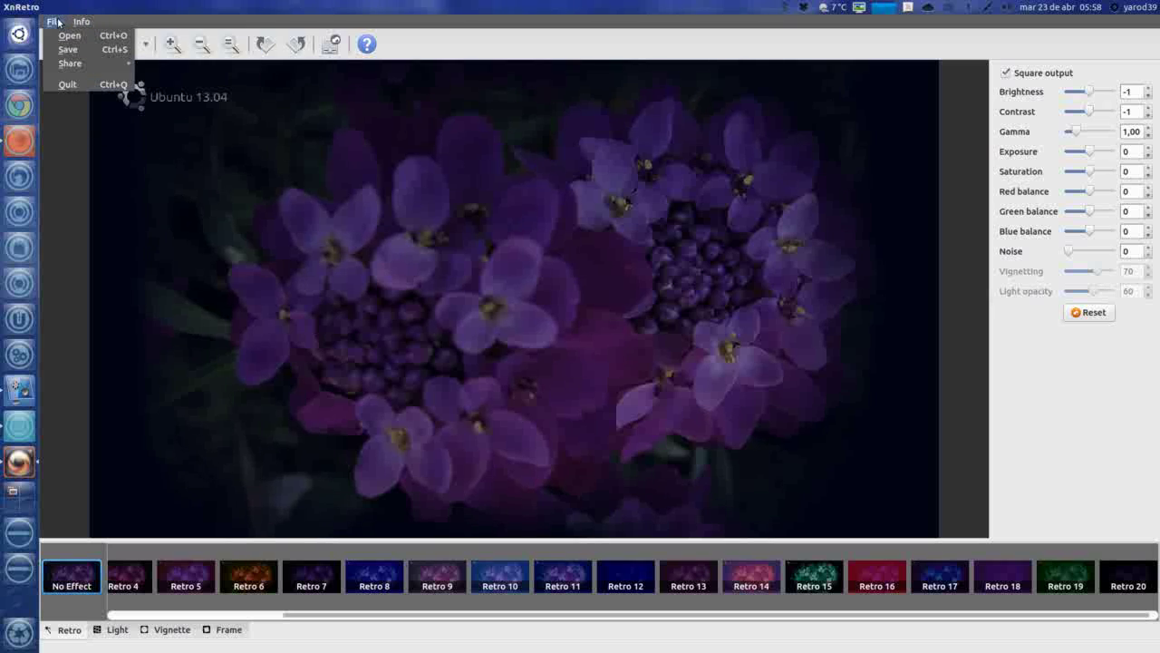
{"action": "mouse_move", "coordinate": [54, 21]}
{"action": "left_click", "coordinate": [60, 119]}
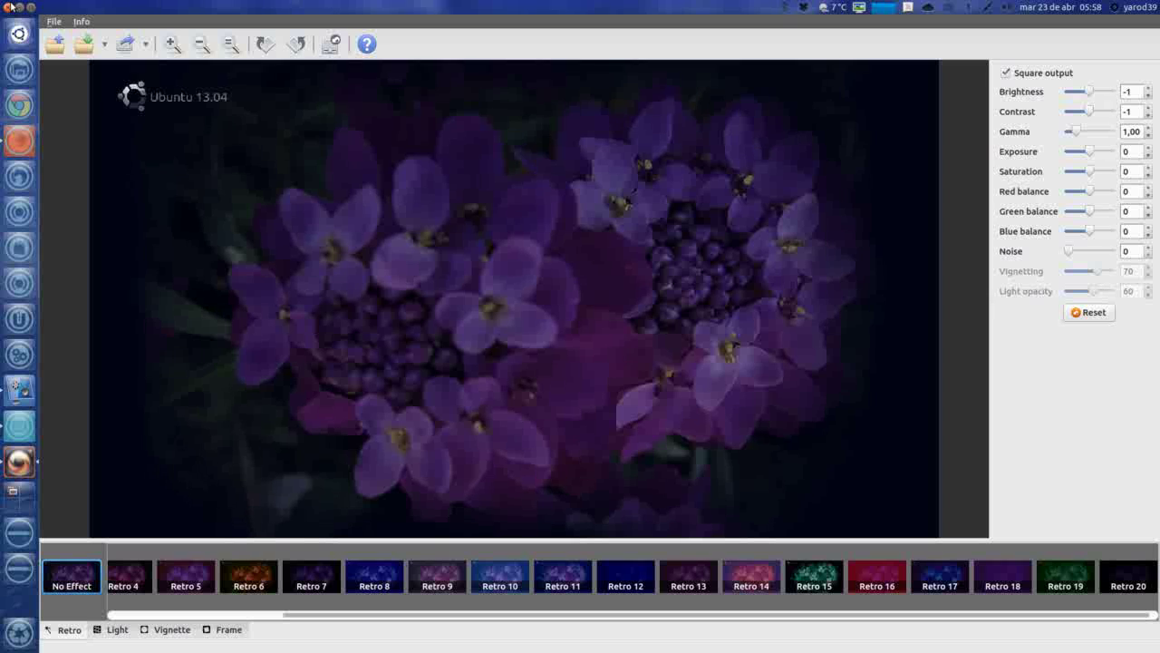
Quit XnRetro, close the terminal, and quit Firefox via its launcher Salir option
{"action": "left_click", "coordinate": [8, 7]}
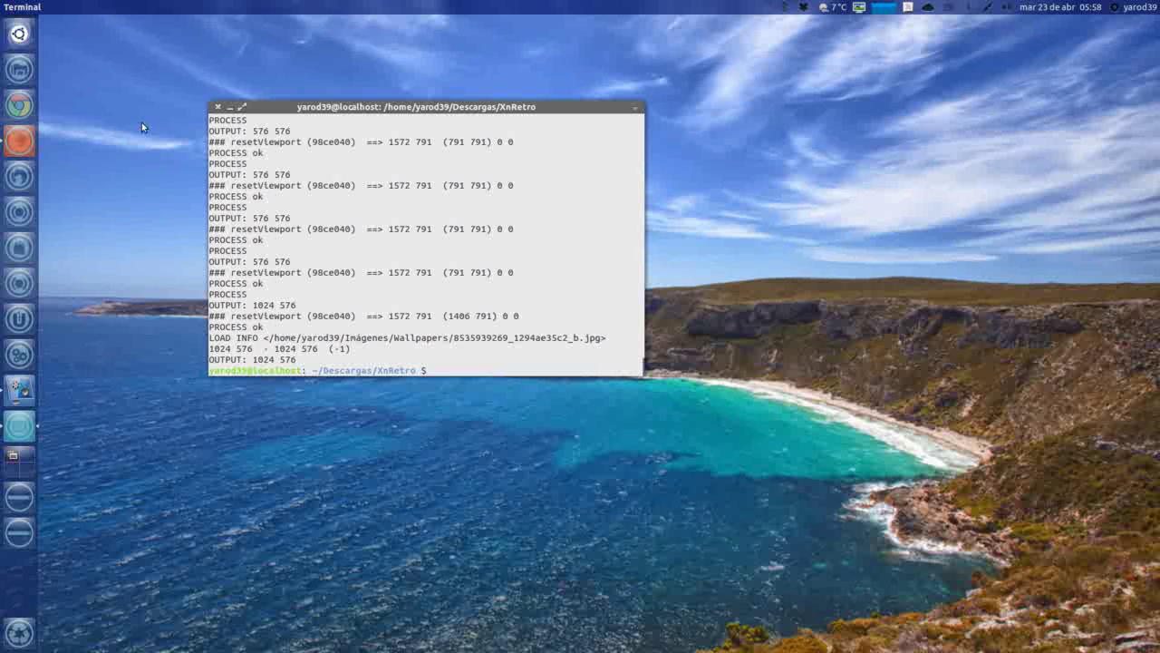
{"action": "left_click", "coordinate": [218, 107]}
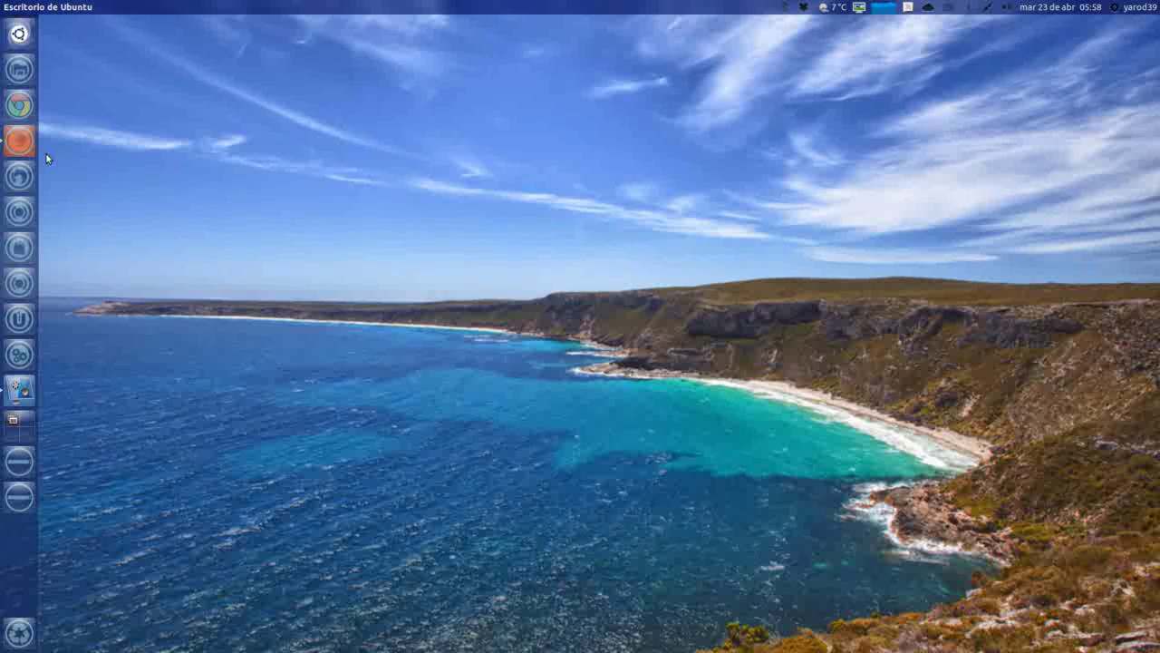
{"action": "left_click", "coordinate": [18, 143]}
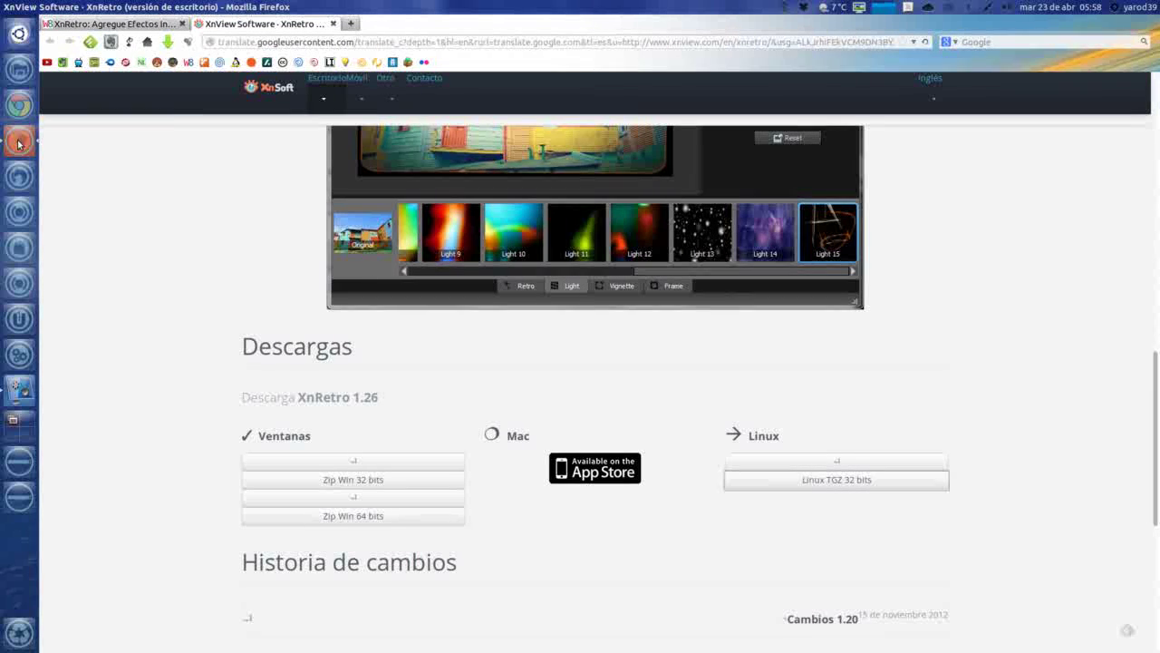
{"action": "right_click", "coordinate": [18, 142]}
{"action": "left_click", "coordinate": [98, 210]}
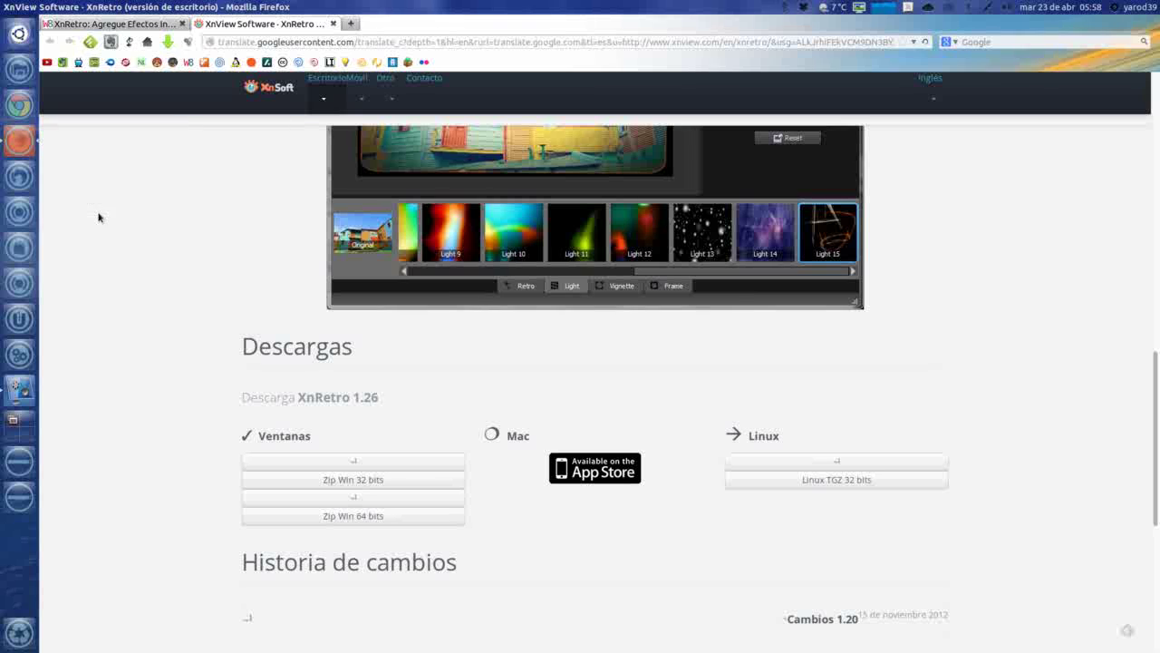
{"action": "left_click", "coordinate": [726, 373]}
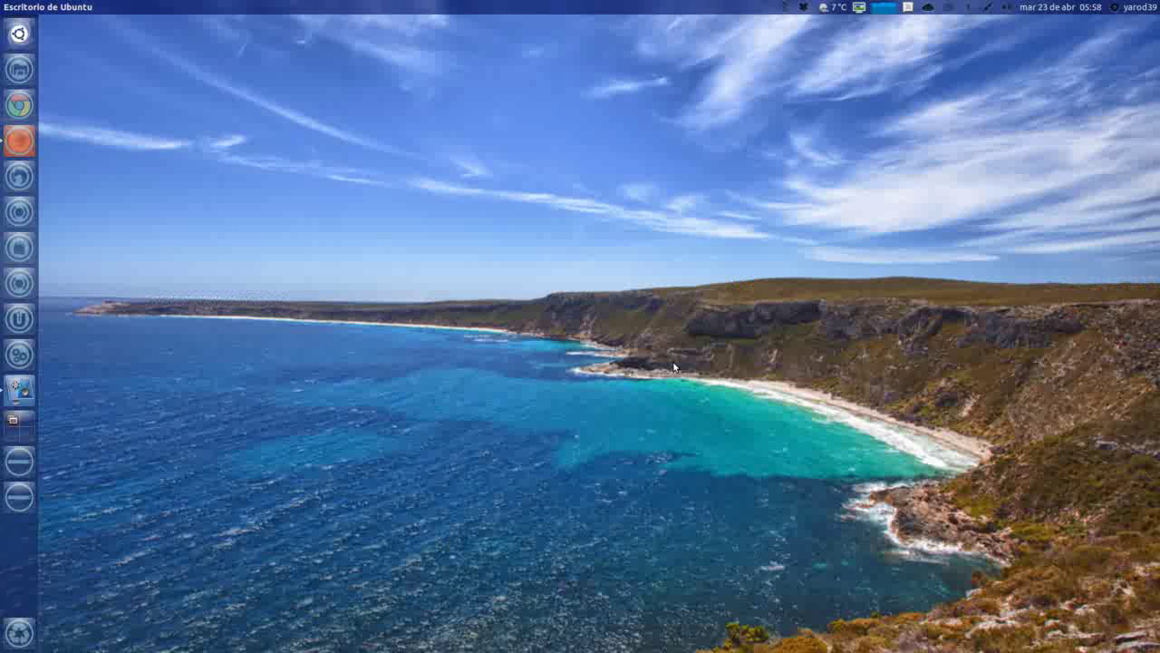